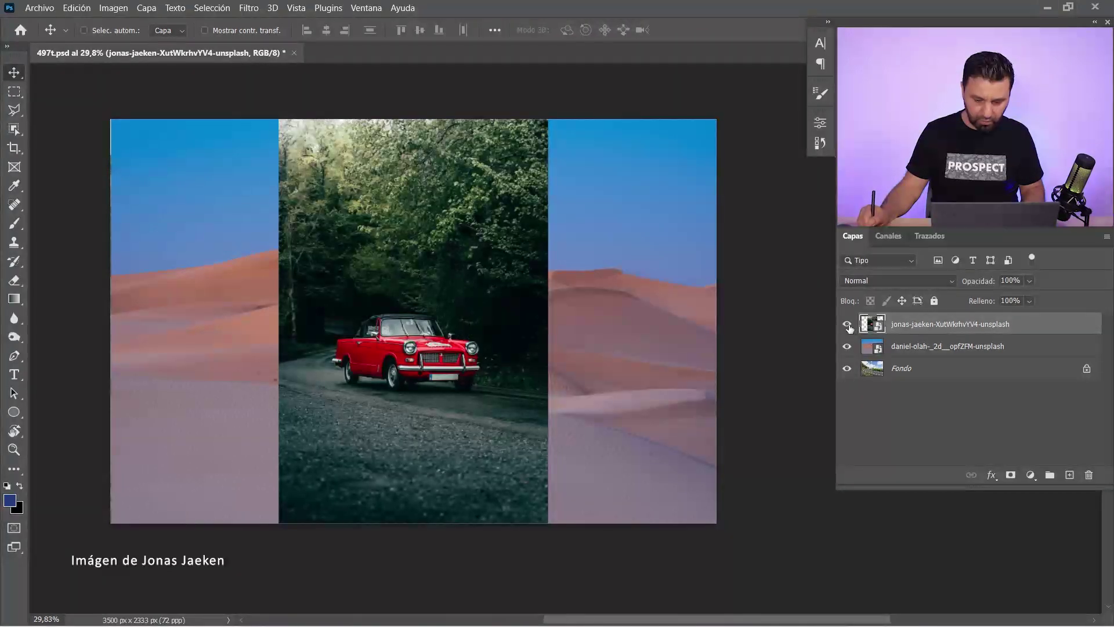
Step: Hide the jonas-jaeken car layer and daniel-olah dune layer, leaving only Fondo visible
{"action": "left_click", "coordinate": [847, 324]}
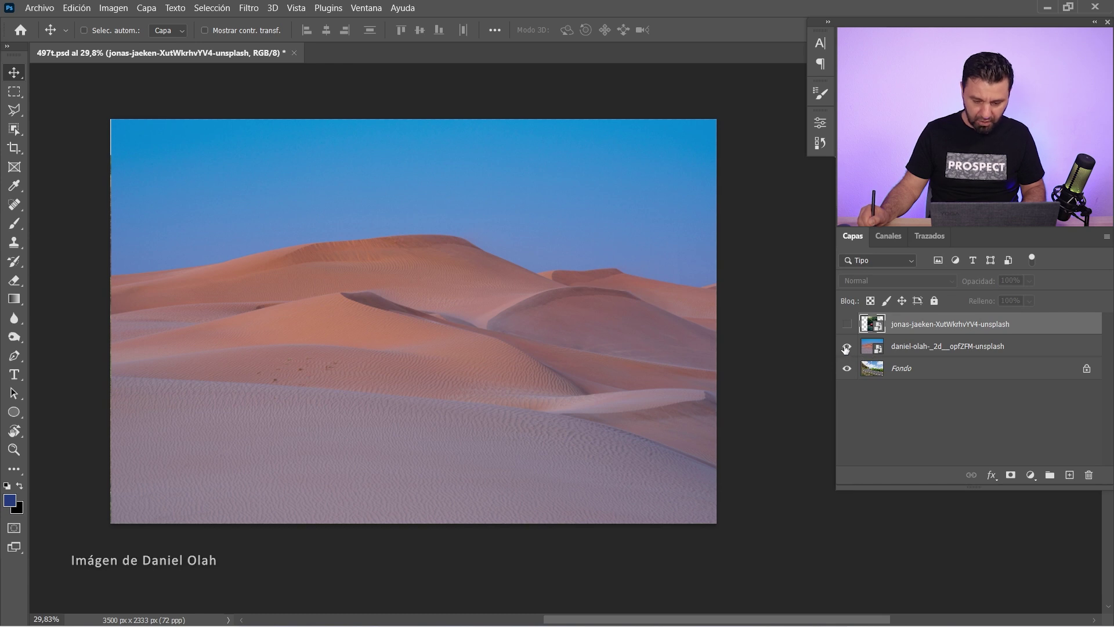
{"action": "left_click", "coordinate": [847, 347]}
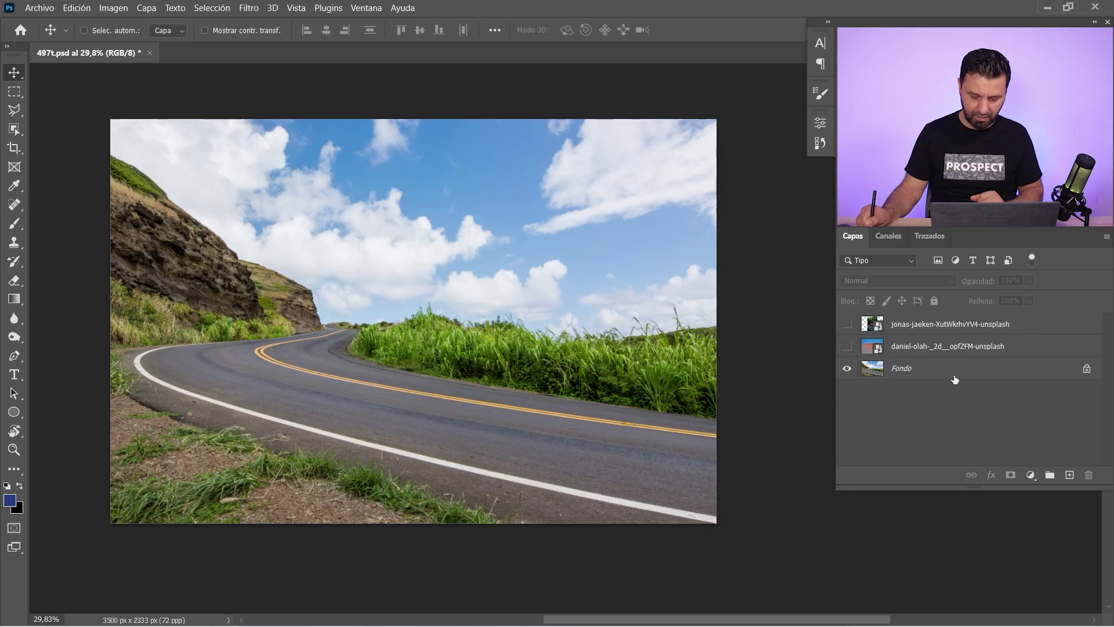
Step: On the Fondo layer, select the sky above the road with Selección > Cielo
{"action": "left_click", "coordinate": [954, 376]}
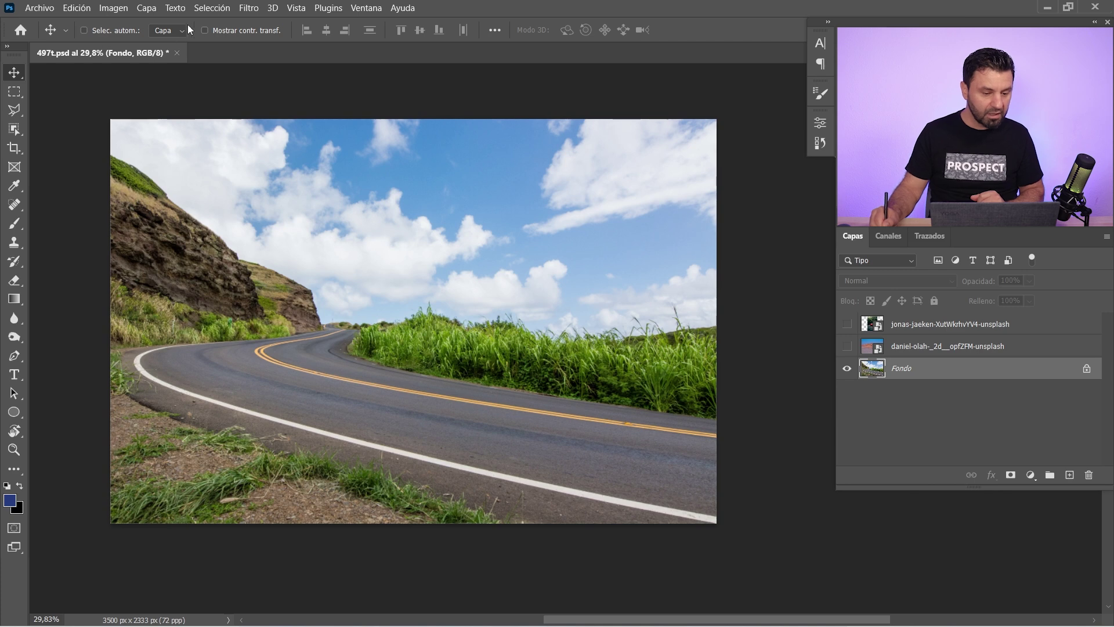
{"action": "left_click", "coordinate": [202, 8]}
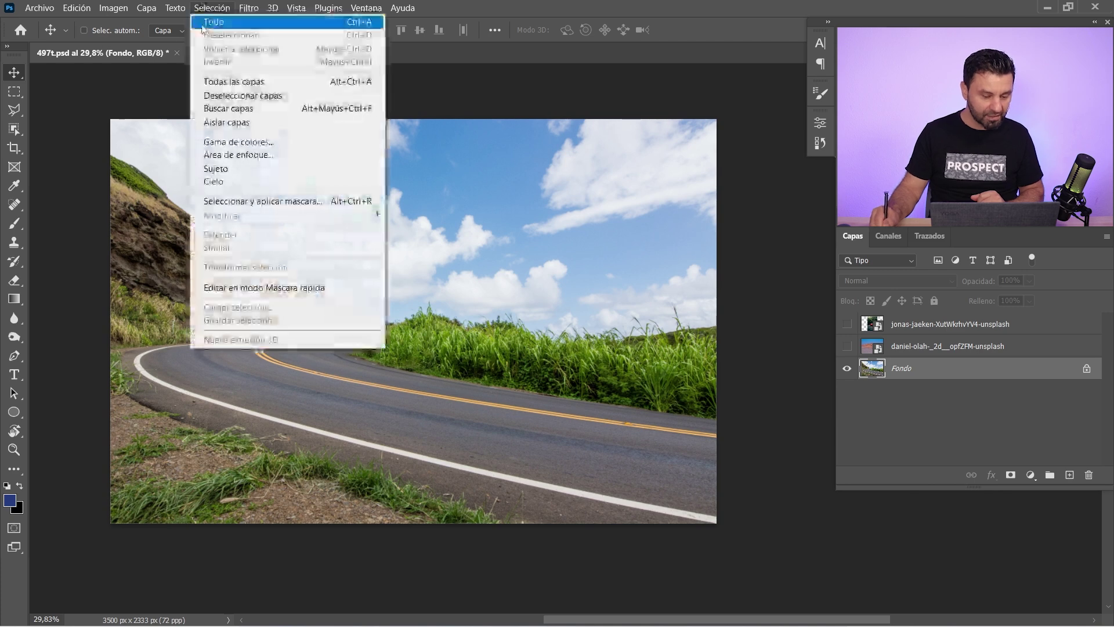
{"action": "left_click", "coordinate": [237, 179]}
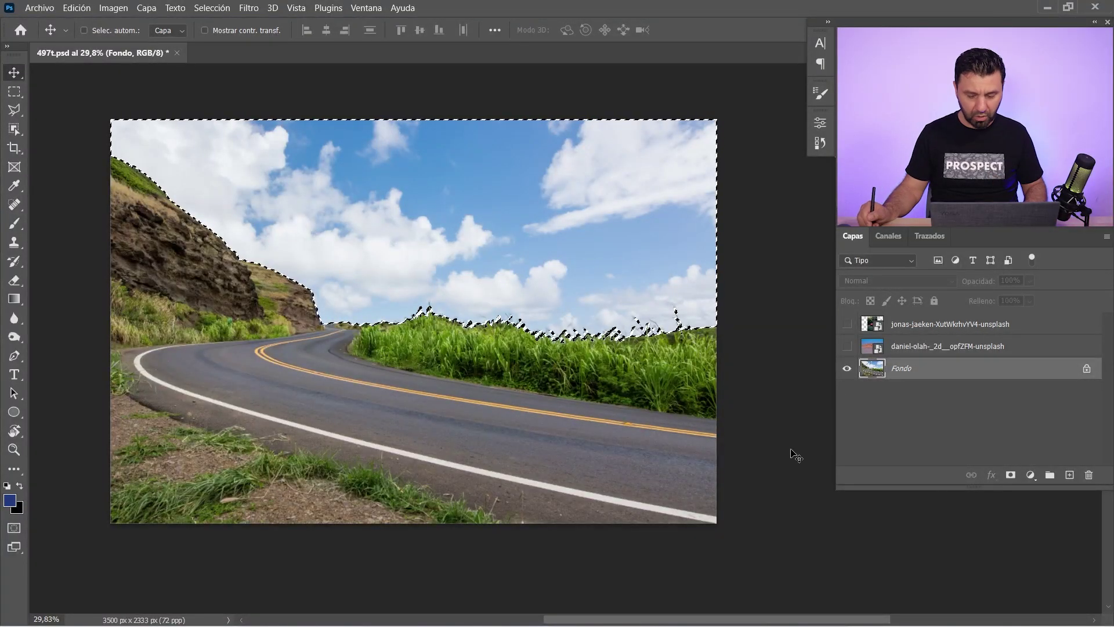
Step: Add a layer mask that hides the sky on the road layer and view the mask alone
{"action": "left_click", "coordinate": [1012, 481]}
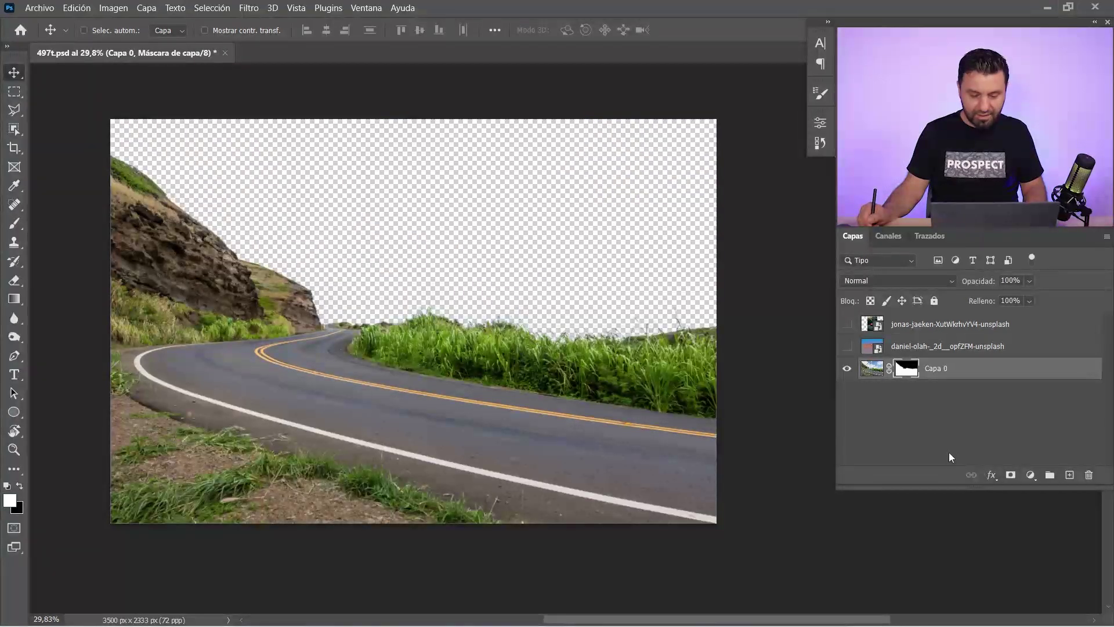
{"action": "left_click", "coordinate": [909, 373], "text": "alt"}
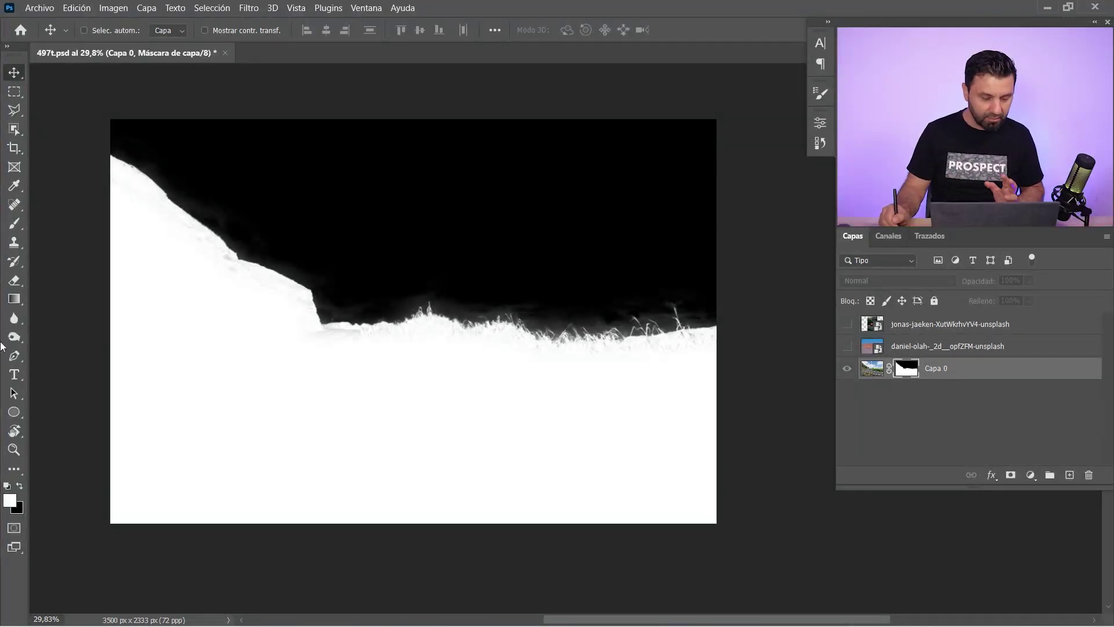
Step: Switch to the Brush tool with the Superponer blend mode
{"action": "left_click", "coordinate": [15, 225]}
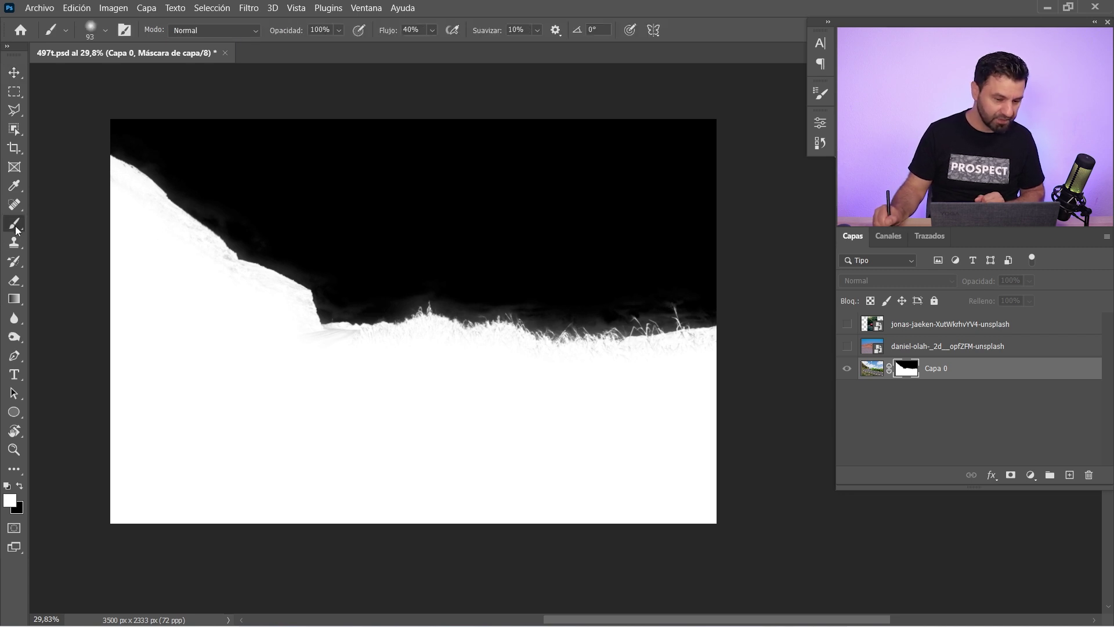
{"action": "left_click", "coordinate": [175, 30]}
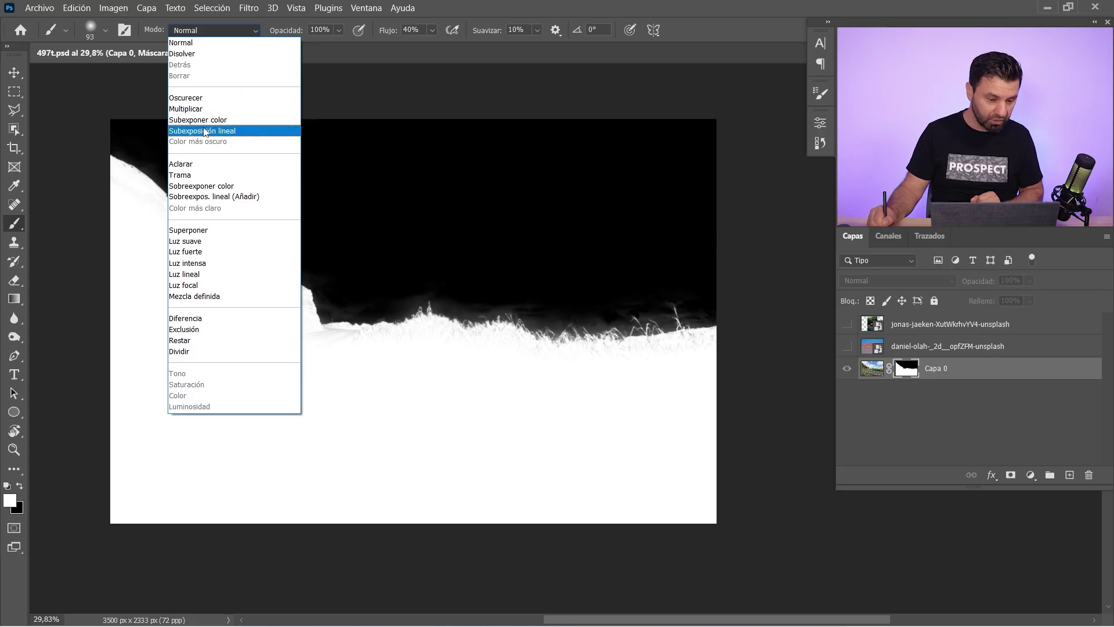
{"action": "left_click", "coordinate": [206, 231]}
{"action": "scroll", "coordinate": [348, 360], "scroll_direction": "up", "scroll_amount": 2}
{"action": "scroll", "coordinate": [377, 331], "scroll_direction": "up", "scroll_amount": 1}
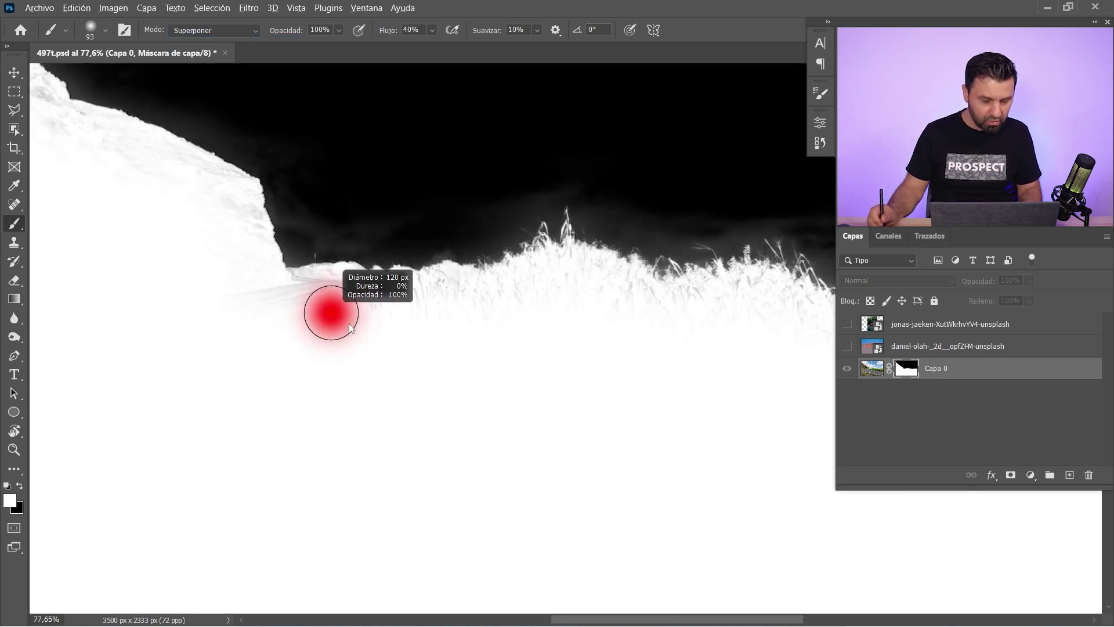
{"action": "scroll", "coordinate": [325, 342], "scroll_direction": "down", "scroll_amount": 2}
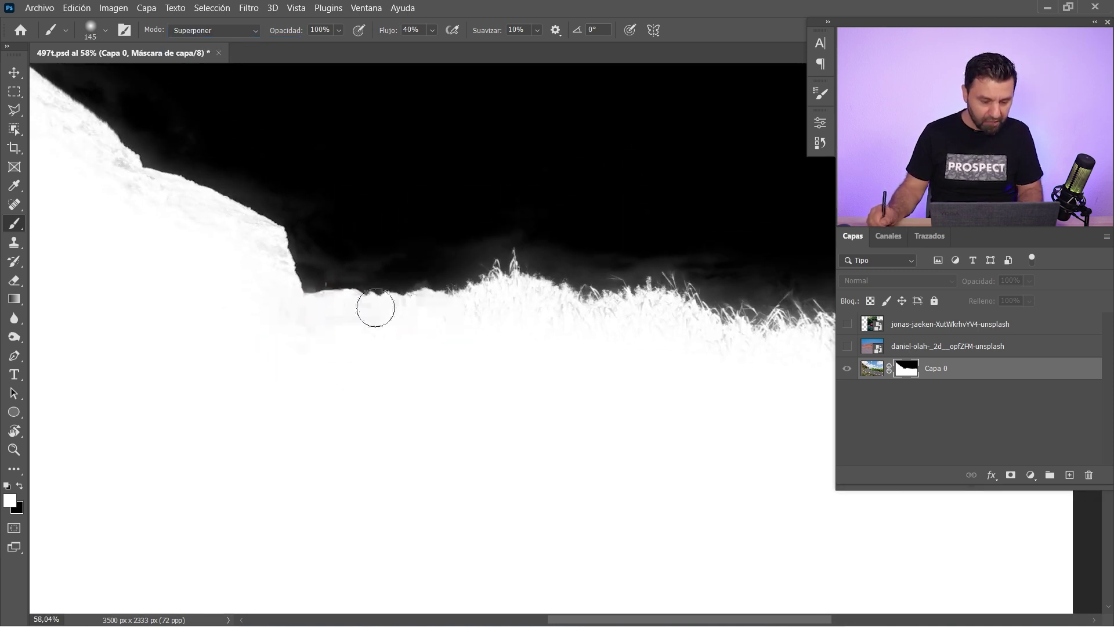
Step: Whiten the grey mask fringes below the cliff edge and along the grass
{"action": "left_click_drag", "start_coordinate": [375, 308], "coordinate": [397, 309]}
{"action": "left_click_drag", "start_coordinate": [516, 295], "coordinate": [543, 289]}
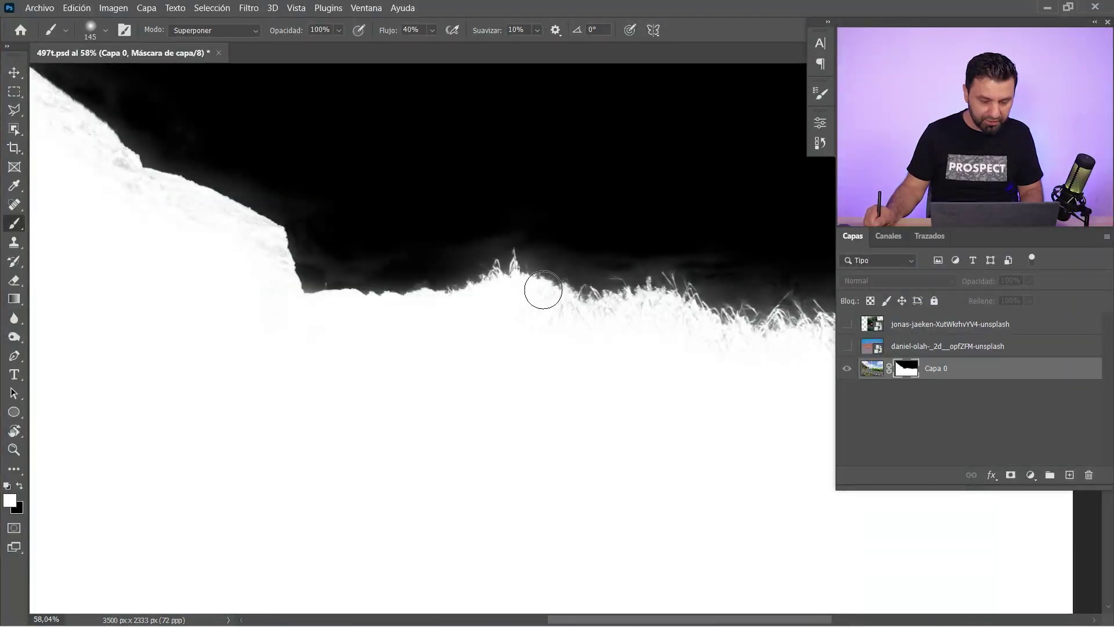
{"action": "left_click_drag", "start_coordinate": [598, 328], "coordinate": [599, 333]}
{"action": "left_click_drag", "start_coordinate": [582, 402], "coordinate": [296, 400]}
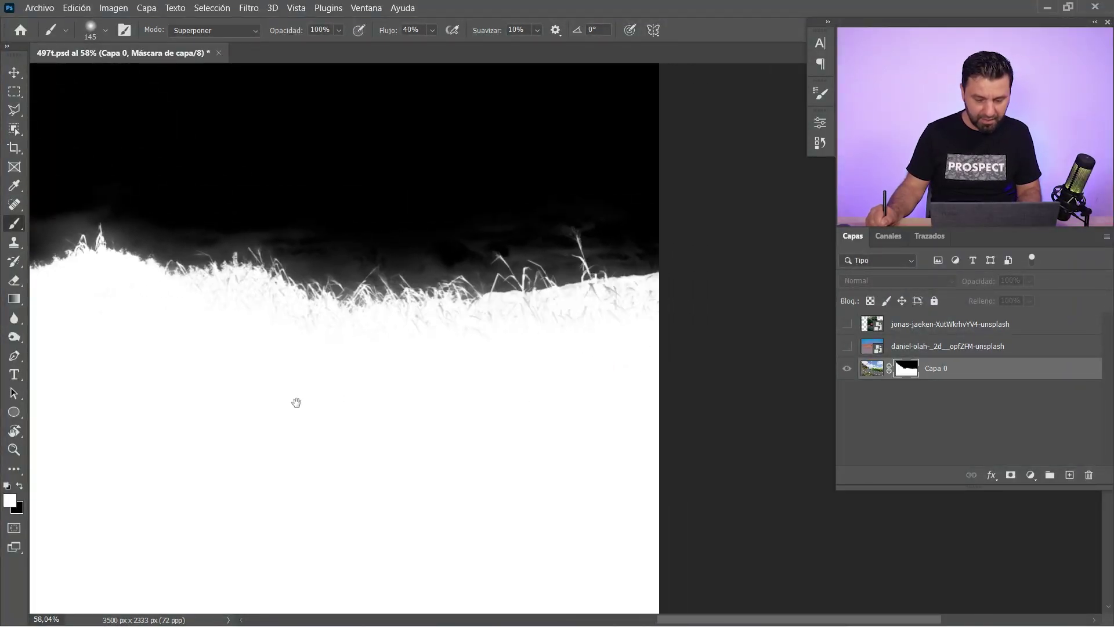
{"action": "left_click_drag", "start_coordinate": [435, 335], "coordinate": [588, 314]}
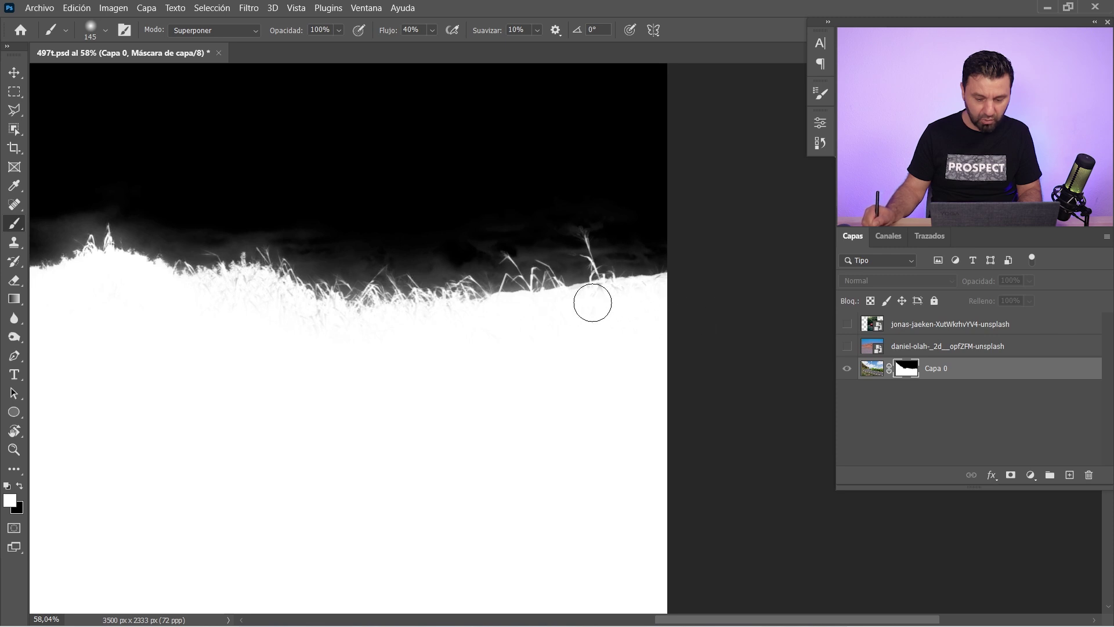
Step: Zoom in and firm up the cliff edge, whitening below it and darkening the halo above
{"action": "mouse_move", "coordinate": [217, 459]}
{"action": "left_mouse_down"}
{"action": "mouse_move", "coordinate": [117, 461]}
{"action": "mouse_move", "coordinate": [386, 438]}
{"action": "left_mouse_up"}
{"action": "left_click_drag", "start_coordinate": [268, 243], "coordinate": [301, 260]}
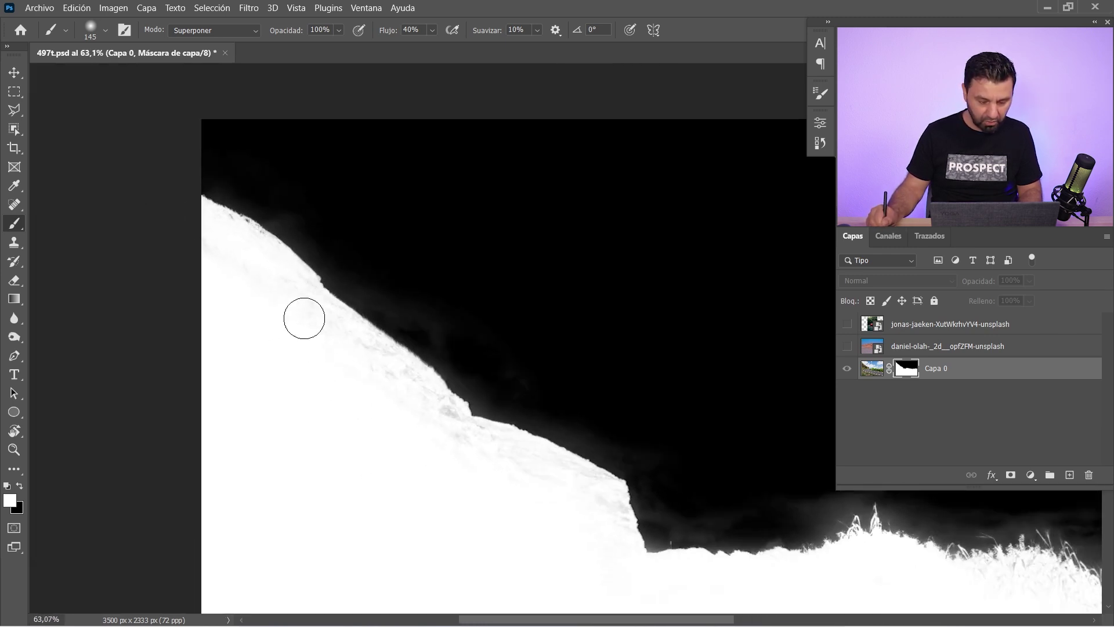
{"action": "left_click_drag", "start_coordinate": [304, 318], "coordinate": [373, 332]}
{"action": "left_click_drag", "start_coordinate": [482, 432], "coordinate": [474, 457]}
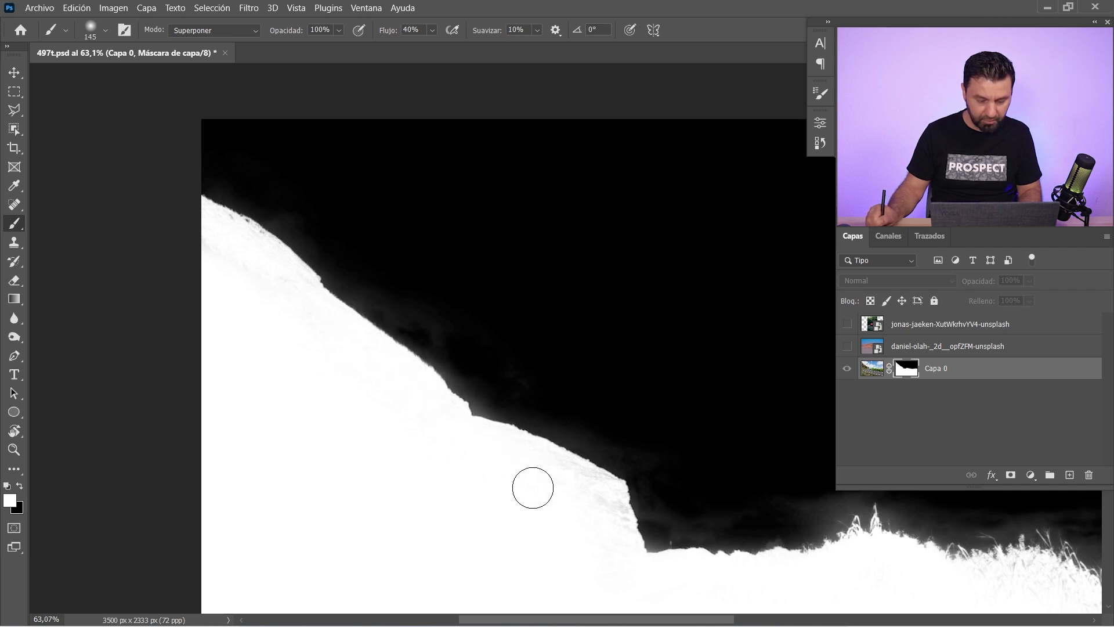
{"action": "left_click_drag", "start_coordinate": [236, 468], "coordinate": [259, 461]}
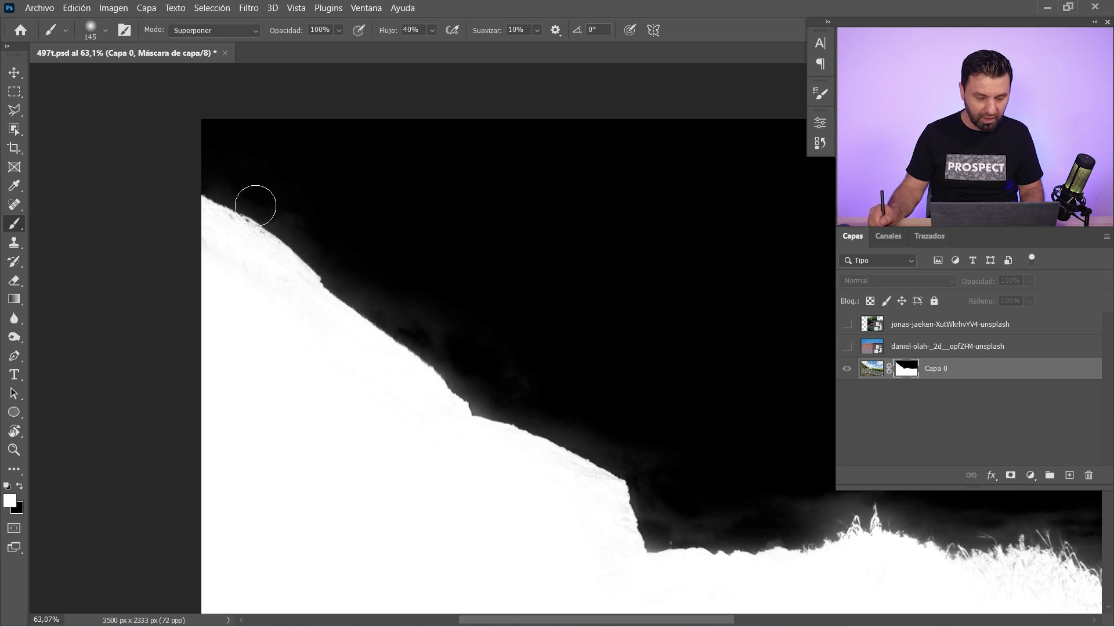
{"action": "mouse_move", "coordinate": [271, 215]}
{"action": "left_mouse_down"}
{"action": "mouse_move", "coordinate": [296, 217]}
{"action": "mouse_move", "coordinate": [514, 422]}
{"action": "mouse_move", "coordinate": [616, 462]}
{"action": "mouse_move", "coordinate": [671, 525]}
{"action": "mouse_move", "coordinate": [464, 435]}
{"action": "mouse_move", "coordinate": [233, 385]}
{"action": "left_mouse_up"}
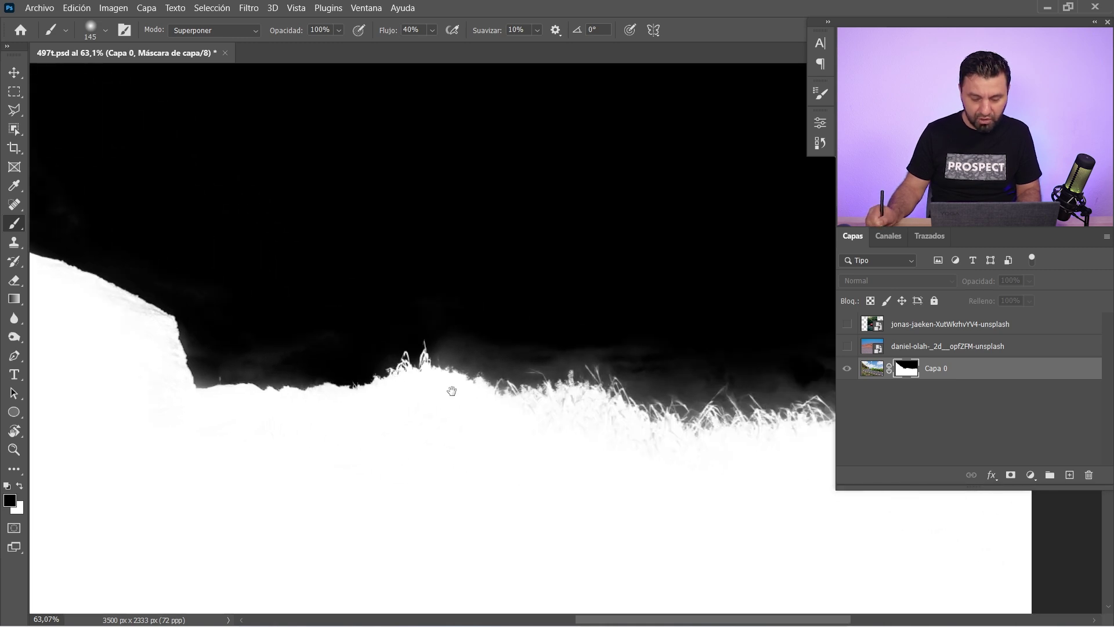
Step: Paint black over the grey haze above the grass edge and around the grass tips
{"action": "mouse_move", "coordinate": [486, 368]}
{"action": "left_mouse_down"}
{"action": "mouse_move", "coordinate": [584, 373]}
{"action": "mouse_move", "coordinate": [751, 438]}
{"action": "mouse_move", "coordinate": [457, 408]}
{"action": "left_mouse_up"}
{"action": "mouse_move", "coordinate": [569, 363]}
{"action": "left_mouse_down"}
{"action": "mouse_move", "coordinate": [390, 378]}
{"action": "mouse_move", "coordinate": [608, 365]}
{"action": "mouse_move", "coordinate": [671, 336]}
{"action": "mouse_move", "coordinate": [604, 333]}
{"action": "left_mouse_up"}
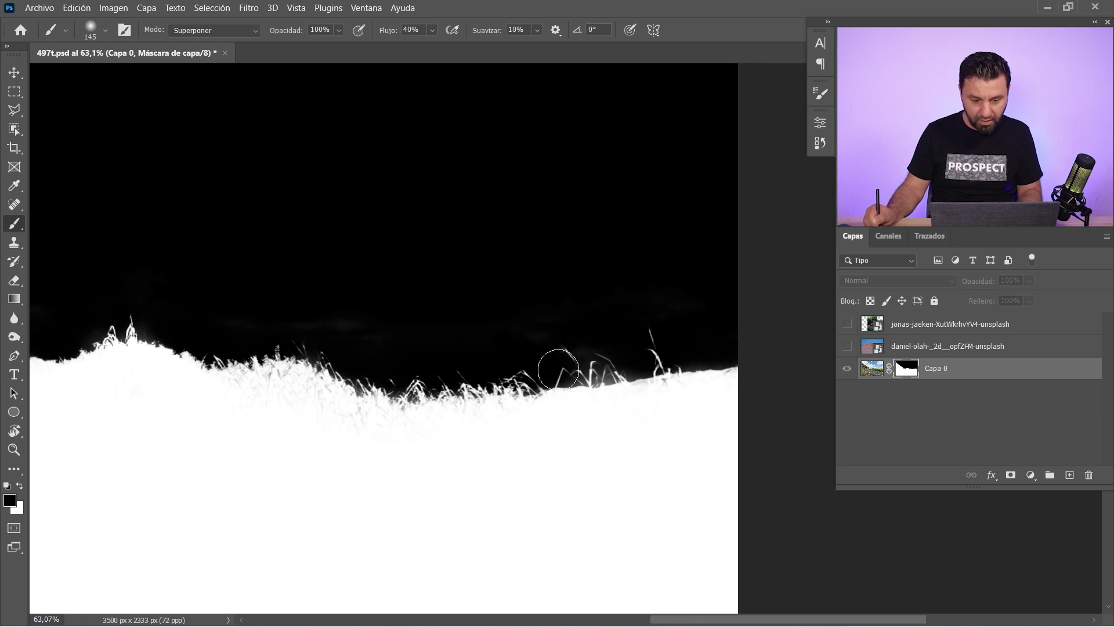
{"action": "mouse_move", "coordinate": [557, 376]}
{"action": "left_mouse_down"}
{"action": "mouse_move", "coordinate": [612, 360]}
{"action": "mouse_move", "coordinate": [512, 373]}
{"action": "mouse_move", "coordinate": [370, 346]}
{"action": "left_mouse_up"}
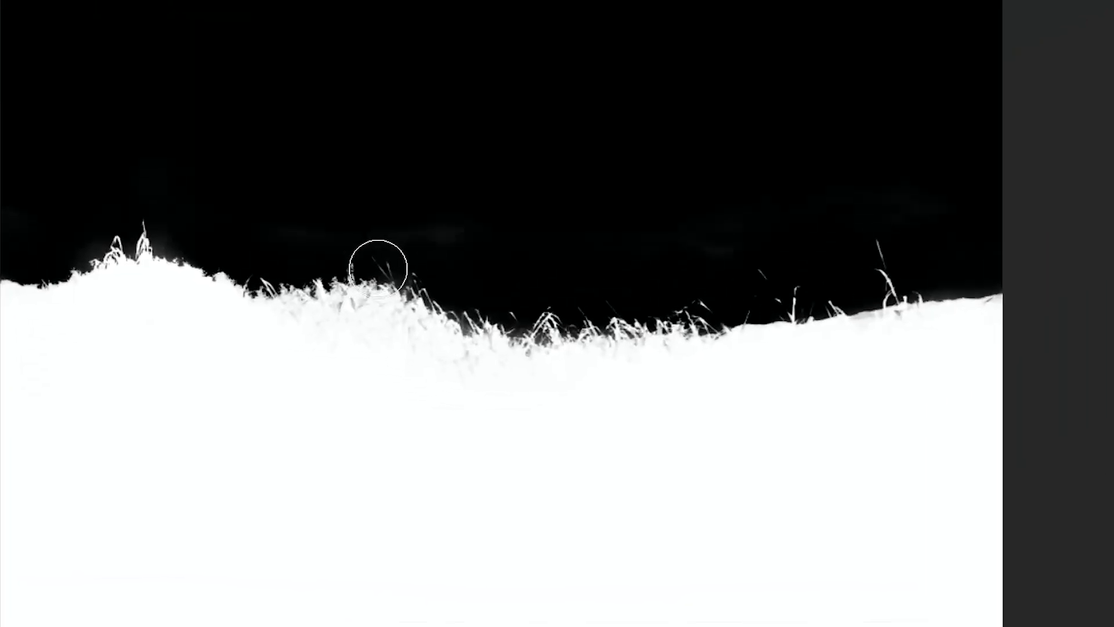
{"action": "left_click_drag", "start_coordinate": [283, 214], "coordinate": [87, 224]}
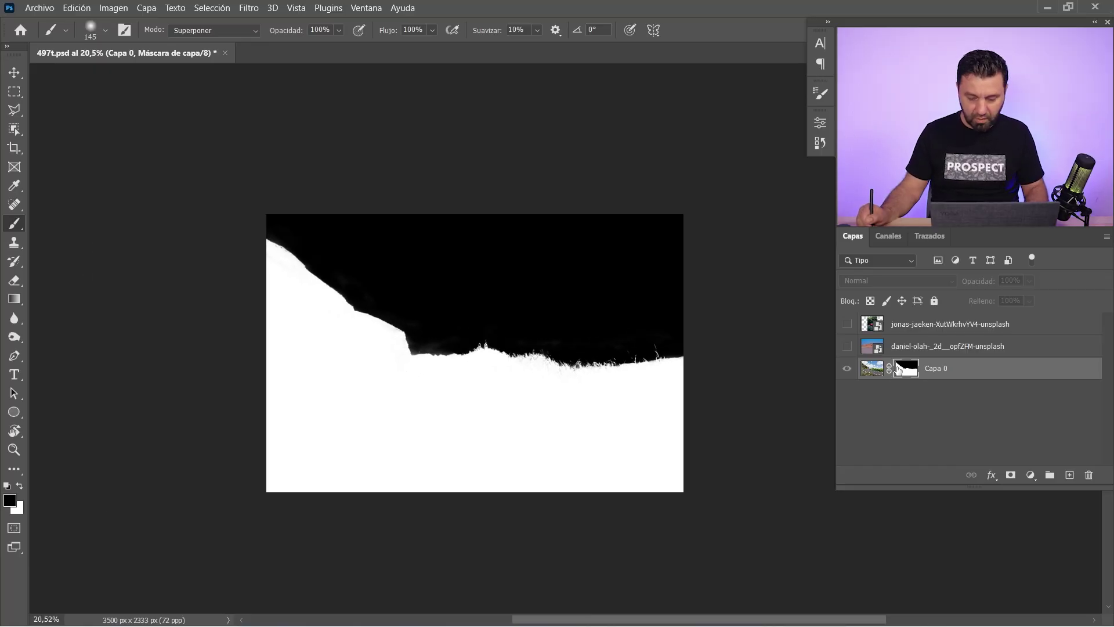
Step: Exit mask view, show the daniel-olah dunes layer and move it below Capa 0
{"action": "left_click", "coordinate": [907, 370], "text": "alt"}
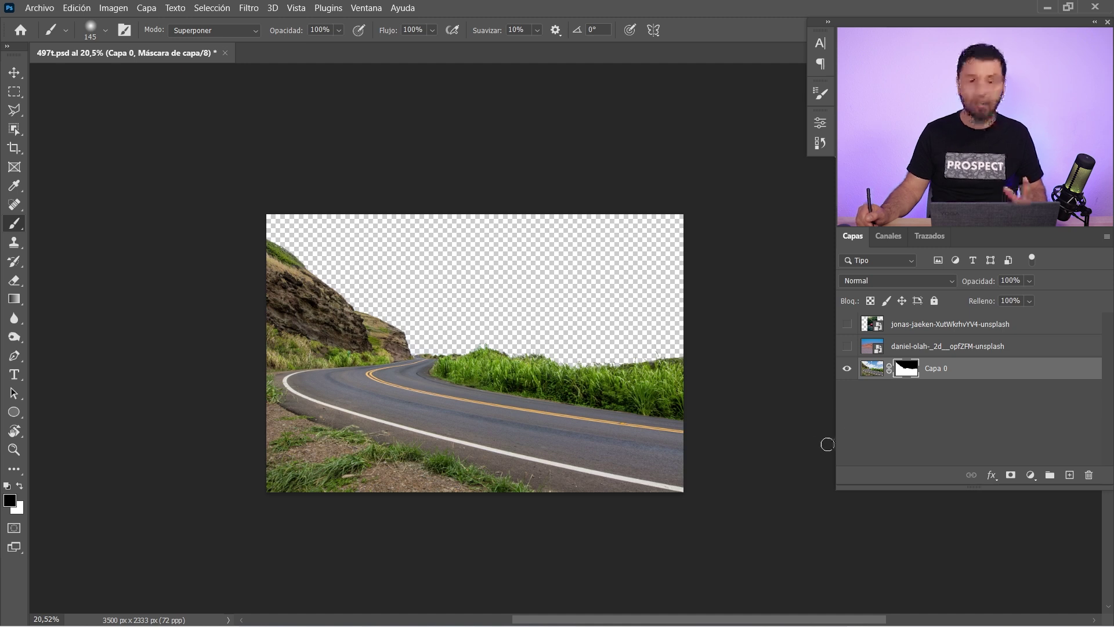
{"action": "left_click", "coordinate": [847, 346]}
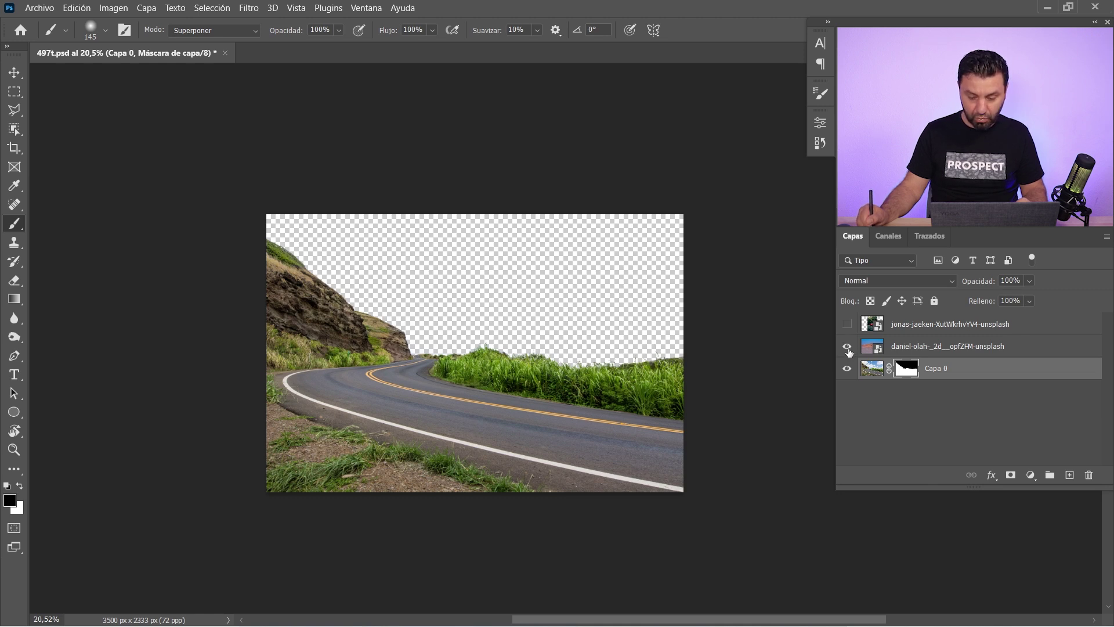
{"action": "left_click_drag", "start_coordinate": [935, 349], "coordinate": [949, 383]}
Step: Move the dunes higher and scale them to 54% so they fill the sky
{"action": "key", "text": "v"}
{"action": "left_click_drag", "start_coordinate": [586, 349], "coordinate": [586, 317]}
{"action": "key", "text": "ctrl+t"}
{"action": "key", "text": "ctrl+t"}
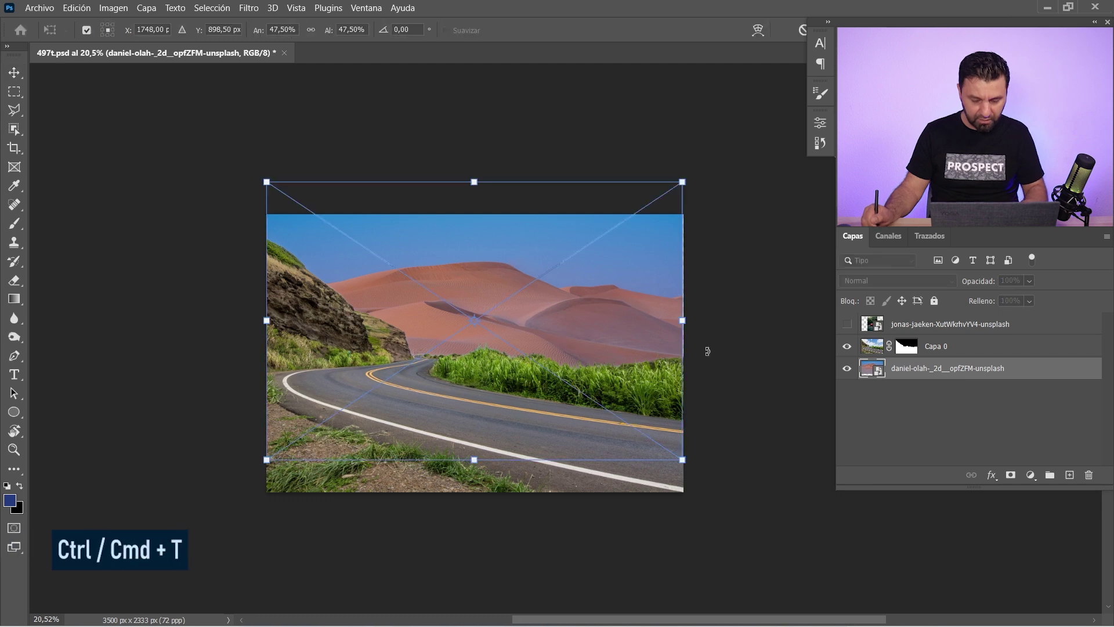
{"action": "left_click_drag", "start_coordinate": [682, 320], "coordinate": [739, 319]}
{"action": "left_click_drag", "start_coordinate": [654, 373], "coordinate": [654, 384]}
{"action": "key", "text": "Return"}
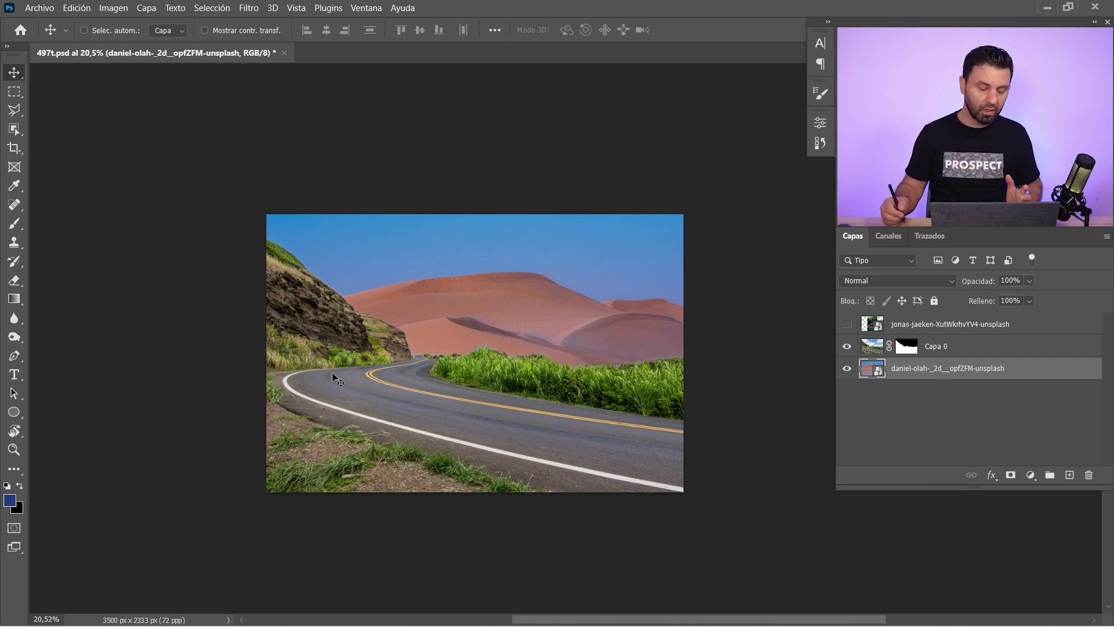
{"action": "key", "text": "ctrl"}
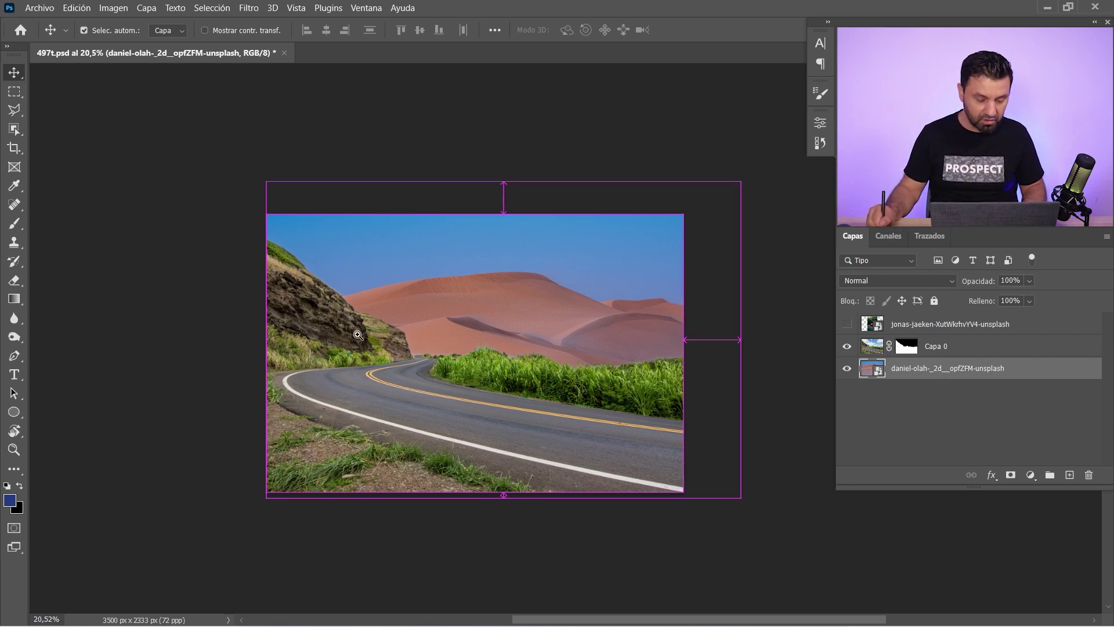
Step: Zoom in on the cliff, then add Capa 1 above Capa 0 as a clipping mask
{"action": "left_click_drag", "start_coordinate": [358, 335], "coordinate": [454, 322]}
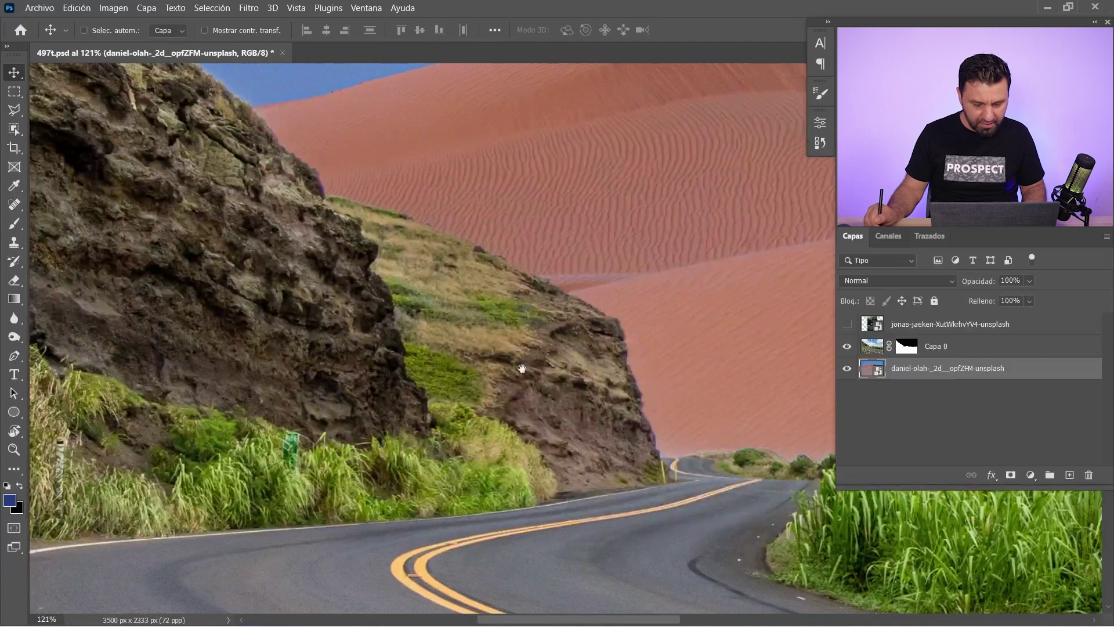
{"action": "left_click_drag", "start_coordinate": [651, 405], "coordinate": [681, 404]}
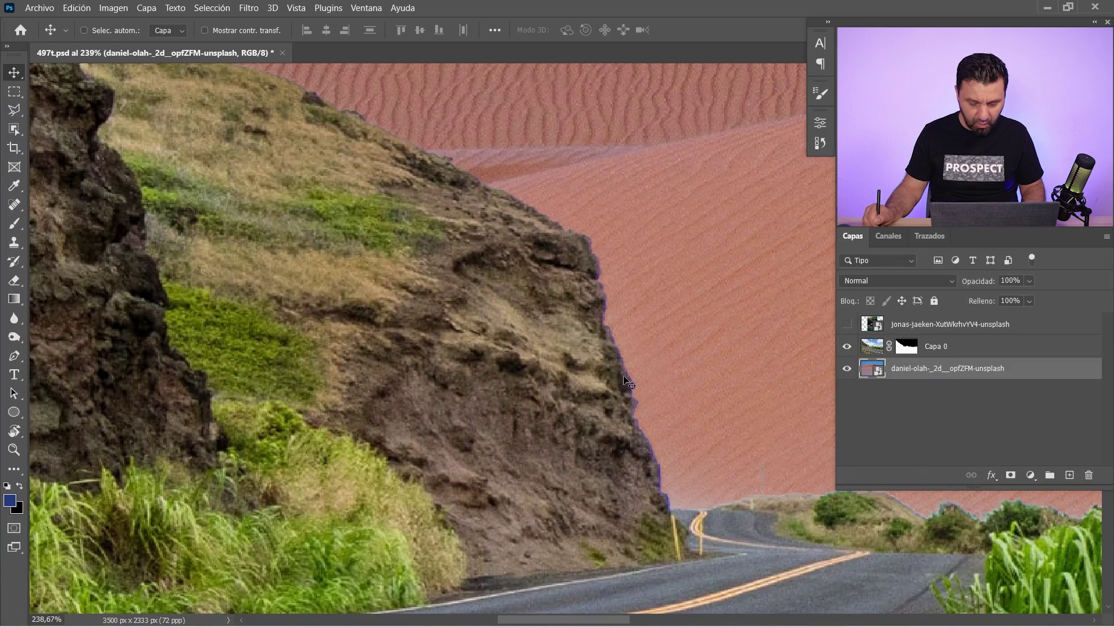
{"action": "left_click", "coordinate": [951, 355]}
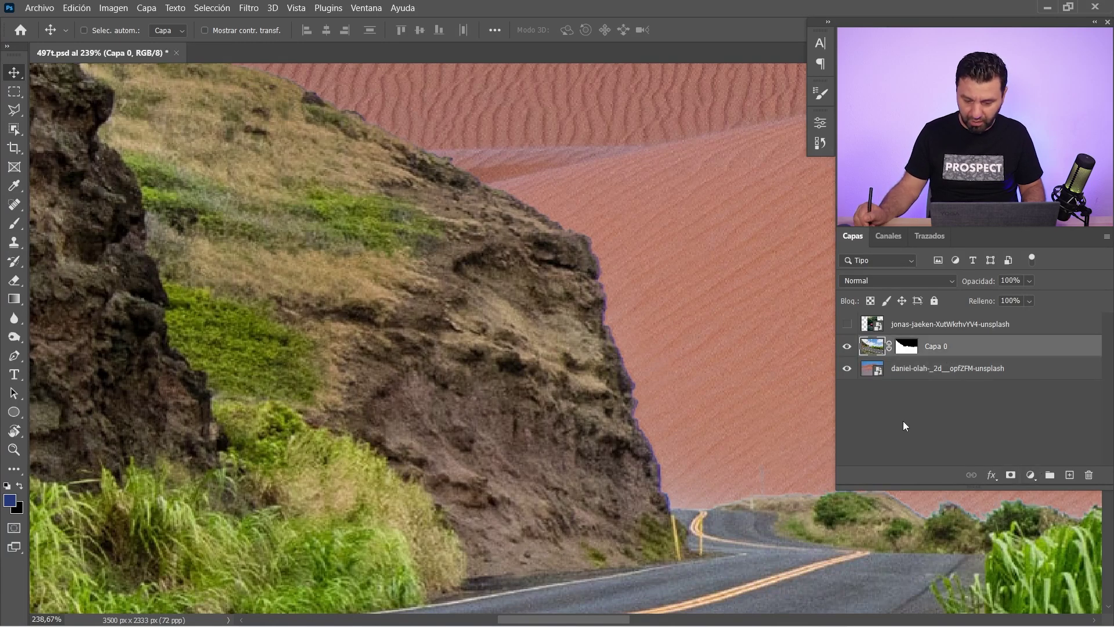
{"action": "left_click", "coordinate": [1070, 476]}
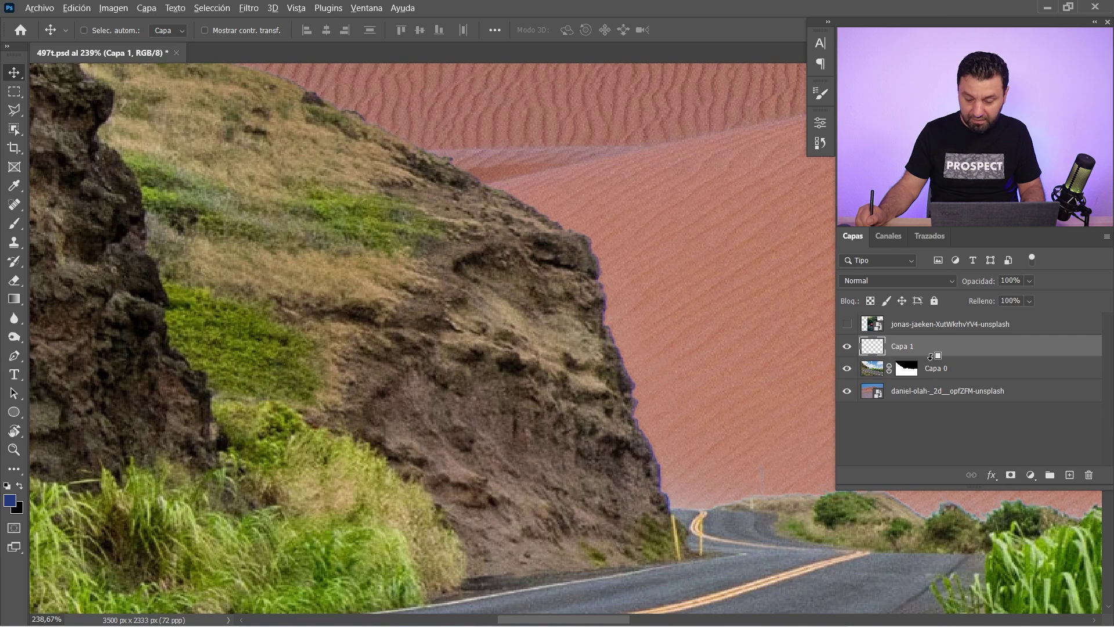
{"action": "left_click", "coordinate": [932, 354], "text": "alt"}
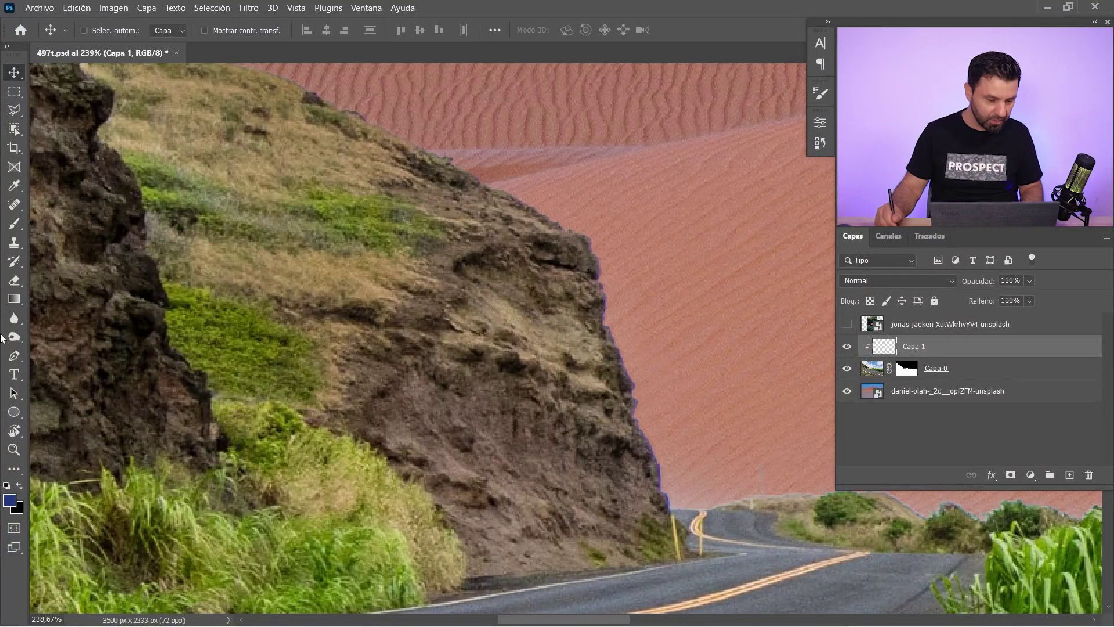
Step: Paint test blue brush strokes over the rock face, then undo them
{"action": "left_click", "coordinate": [15, 223]}
{"action": "left_click_drag", "start_coordinate": [322, 373], "coordinate": [536, 281]}
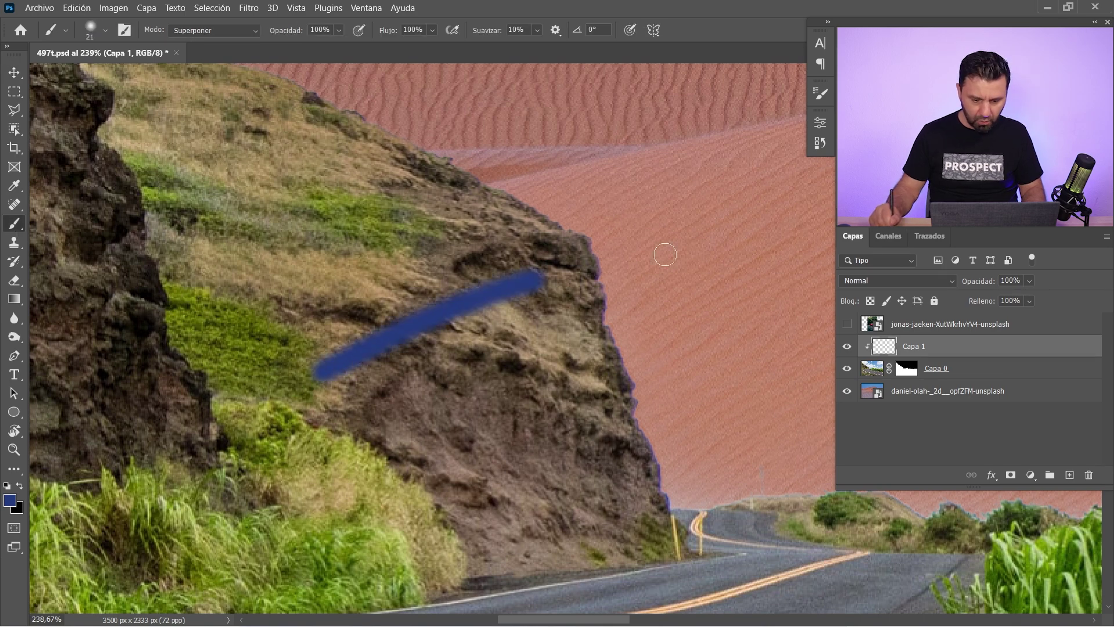
{"action": "mouse_move", "coordinate": [665, 254]}
{"action": "left_mouse_down"}
{"action": "mouse_move", "coordinate": [325, 406]}
{"action": "mouse_move", "coordinate": [607, 431]}
{"action": "left_mouse_up"}
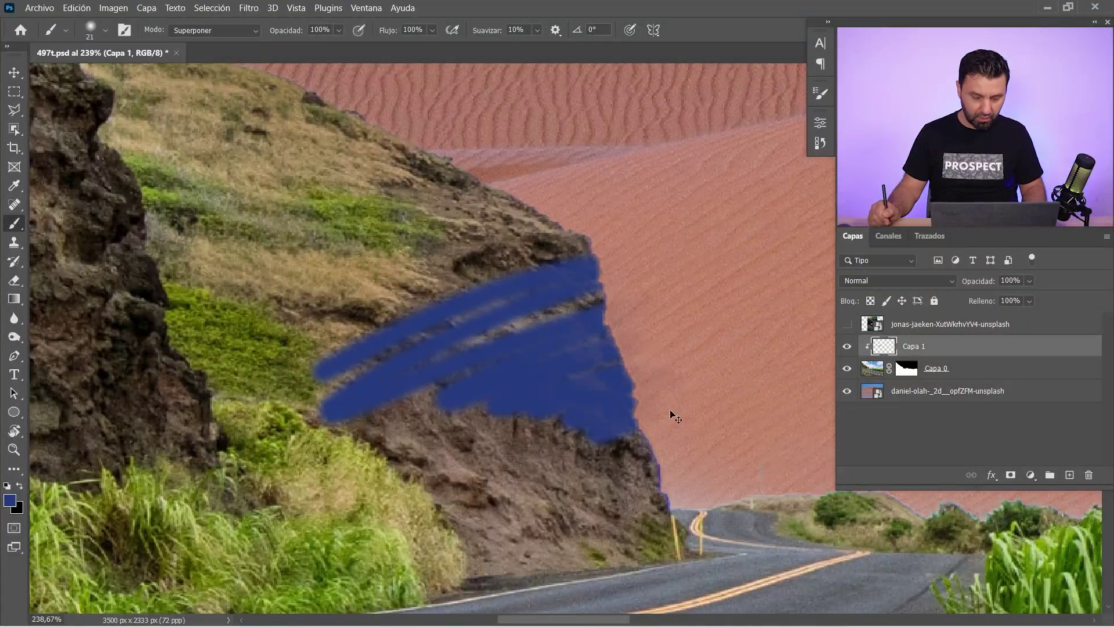
{"action": "key", "text": "ctrl+z"}
Step: With a roughly 36 px Clone Stamp, sample rock and clone it along the rock/sand edge
{"action": "left_click", "coordinate": [14, 242]}
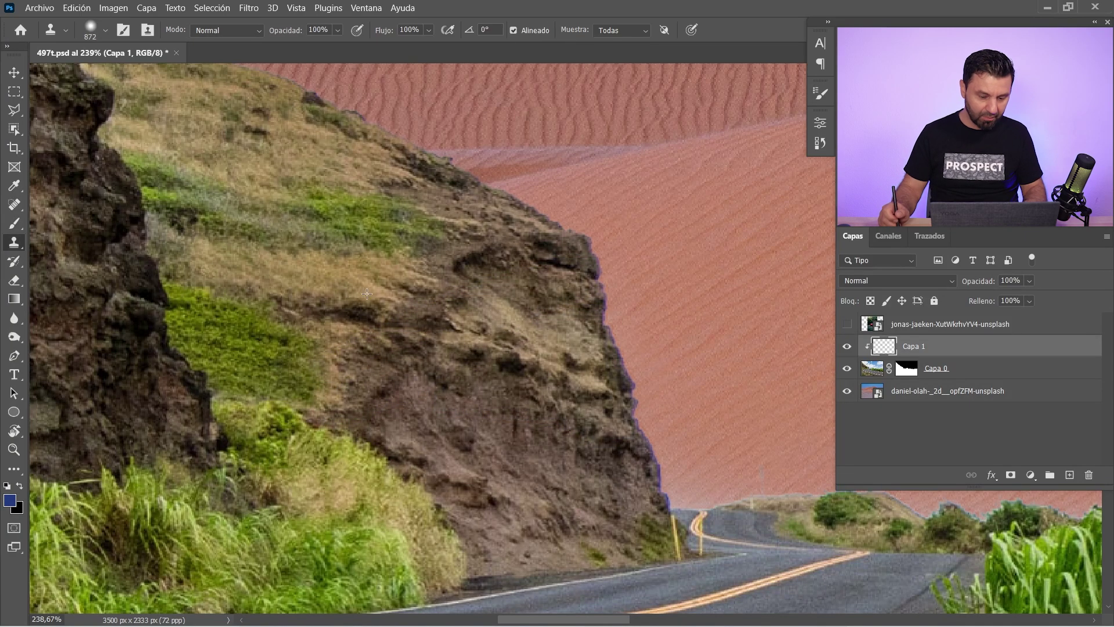
{"action": "left_click_drag", "start_coordinate": [406, 296], "coordinate": [112, 322]}
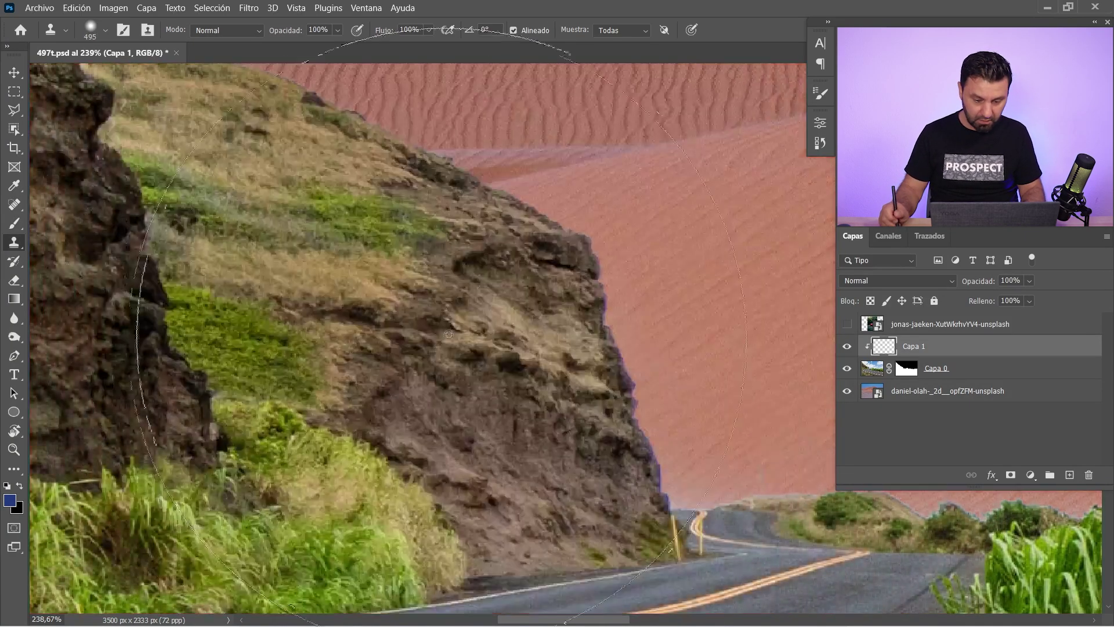
{"action": "left_click_drag", "start_coordinate": [466, 321], "coordinate": [120, 323]}
{"action": "left_click_drag", "start_coordinate": [466, 321], "coordinate": [398, 326]}
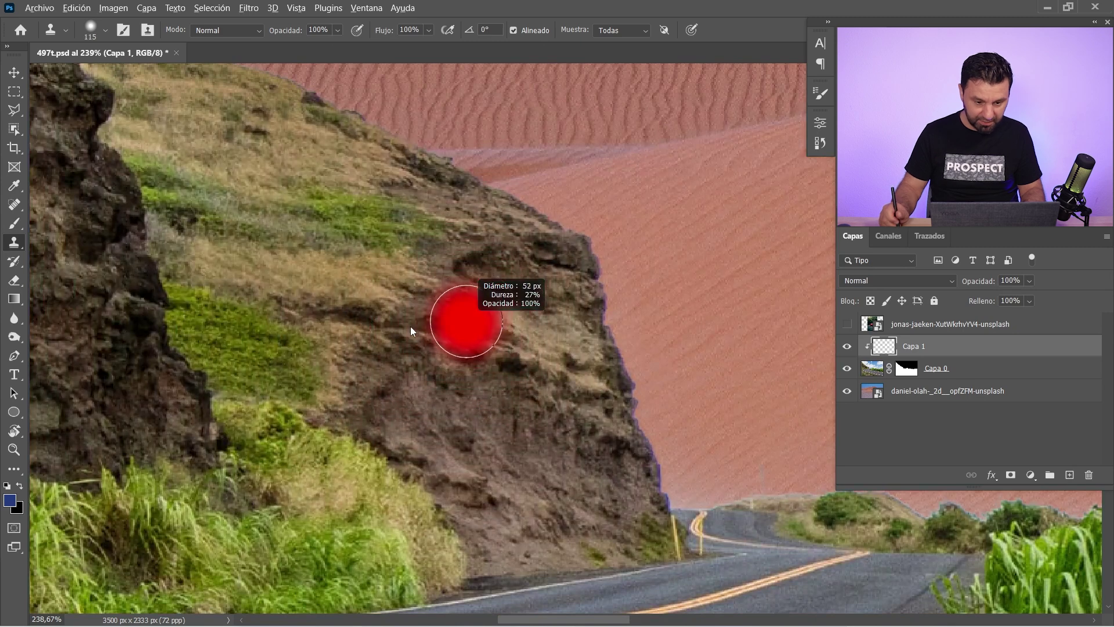
{"action": "left_click", "coordinate": [548, 360], "text": "alt"}
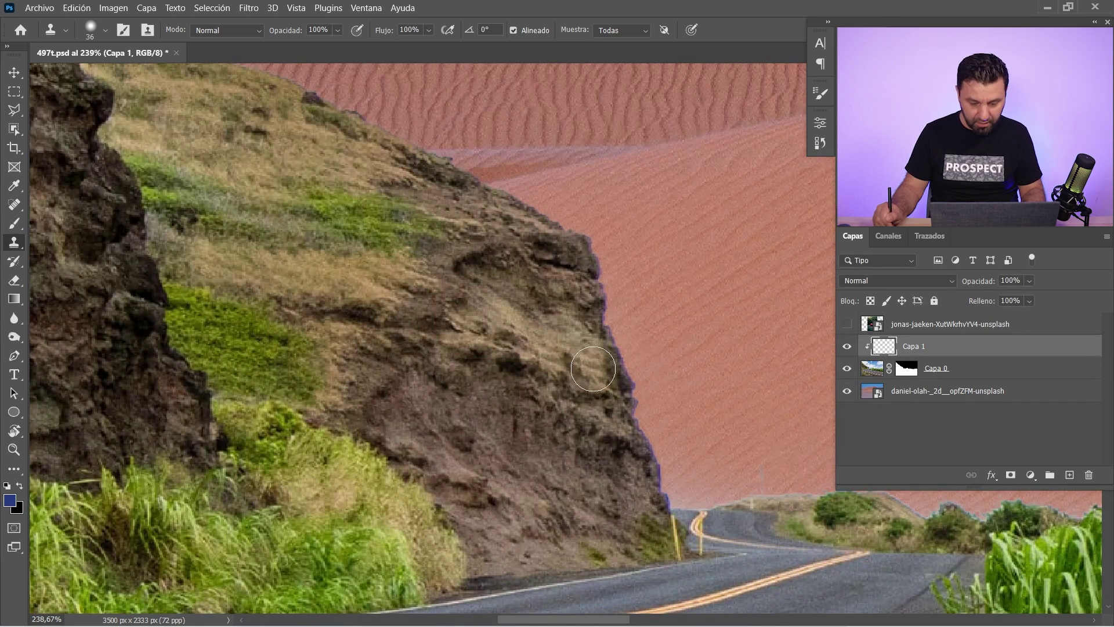
{"action": "left_click_drag", "start_coordinate": [624, 374], "coordinate": [604, 232]}
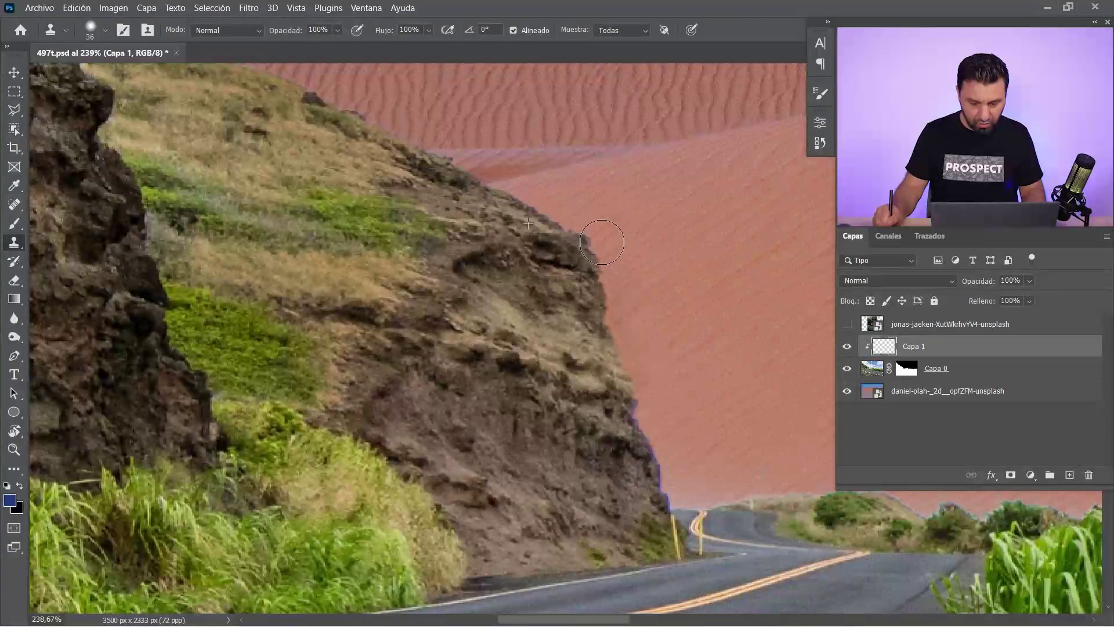
{"action": "mouse_move", "coordinate": [644, 365]}
{"action": "left_mouse_down"}
{"action": "mouse_move", "coordinate": [662, 437]}
{"action": "mouse_move", "coordinate": [725, 501]}
{"action": "mouse_move", "coordinate": [538, 394]}
{"action": "left_mouse_up"}
Step: Resize the clone brush to about 31 px and retouch the sand and grass edges
{"action": "right_click", "coordinate": [539, 393], "text": "alt"}
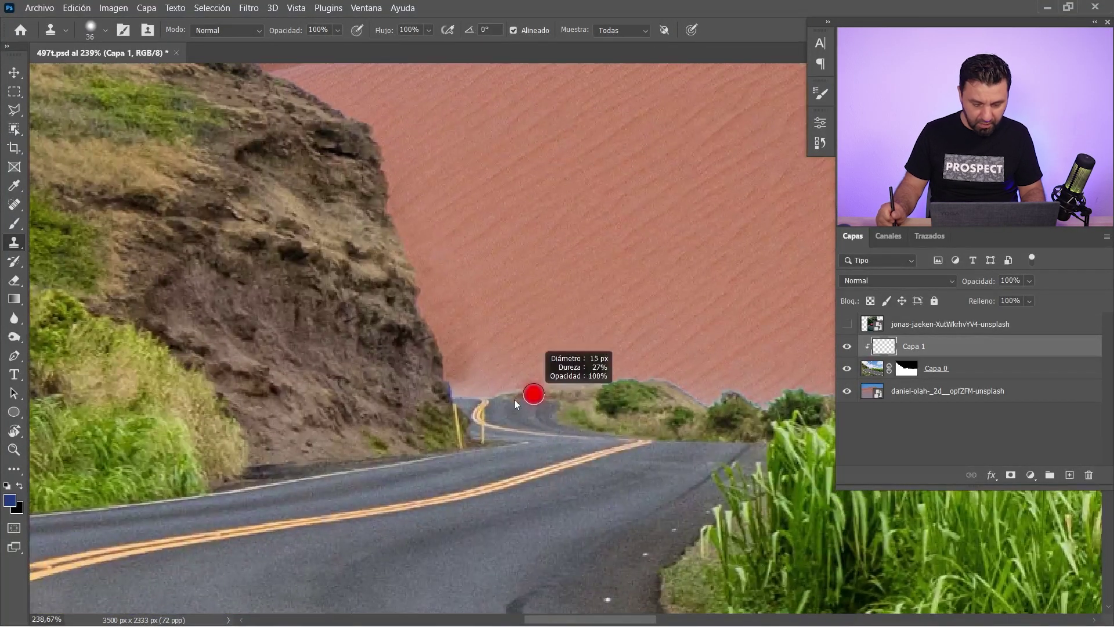
{"action": "left_click_drag", "start_coordinate": [501, 396], "coordinate": [586, 396]}
{"action": "left_click", "coordinate": [556, 419], "text": "alt"}
{"action": "right_click", "coordinate": [580, 368], "text": "alt"}
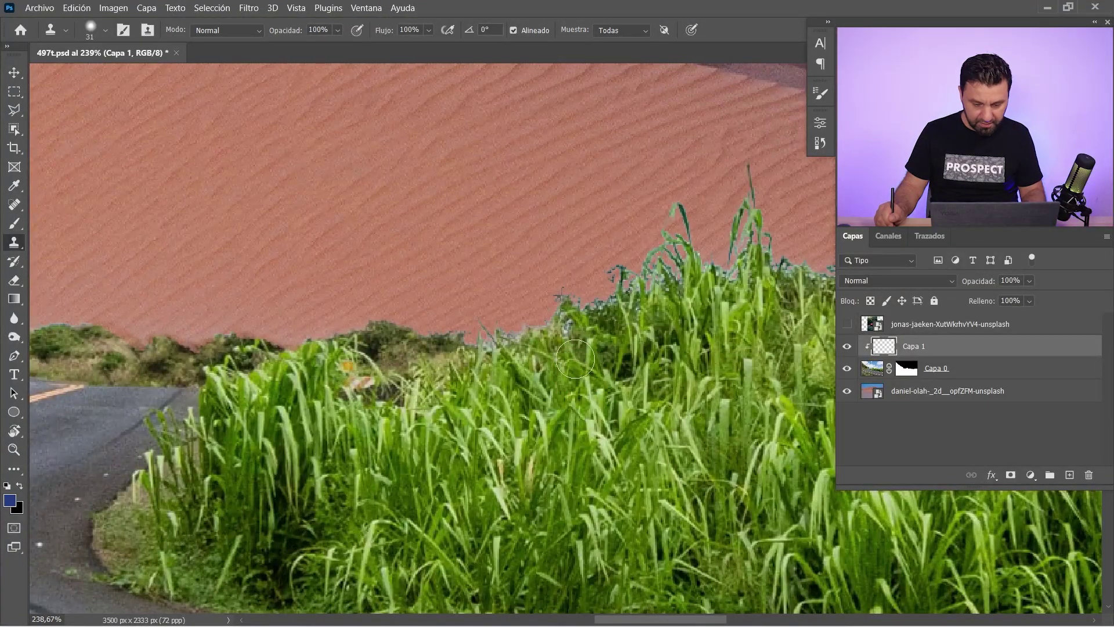
{"action": "mouse_move", "coordinate": [568, 314]}
{"action": "left_mouse_down"}
{"action": "mouse_move", "coordinate": [606, 288]}
{"action": "mouse_move", "coordinate": [726, 286]}
{"action": "mouse_move", "coordinate": [579, 271]}
{"action": "mouse_move", "coordinate": [650, 243]}
{"action": "mouse_move", "coordinate": [755, 319]}
{"action": "mouse_move", "coordinate": [532, 261]}
{"action": "mouse_move", "coordinate": [630, 268]}
{"action": "mouse_move", "coordinate": [618, 298]}
{"action": "left_mouse_up"}
{"action": "left_click", "coordinate": [548, 261], "text": "alt"}
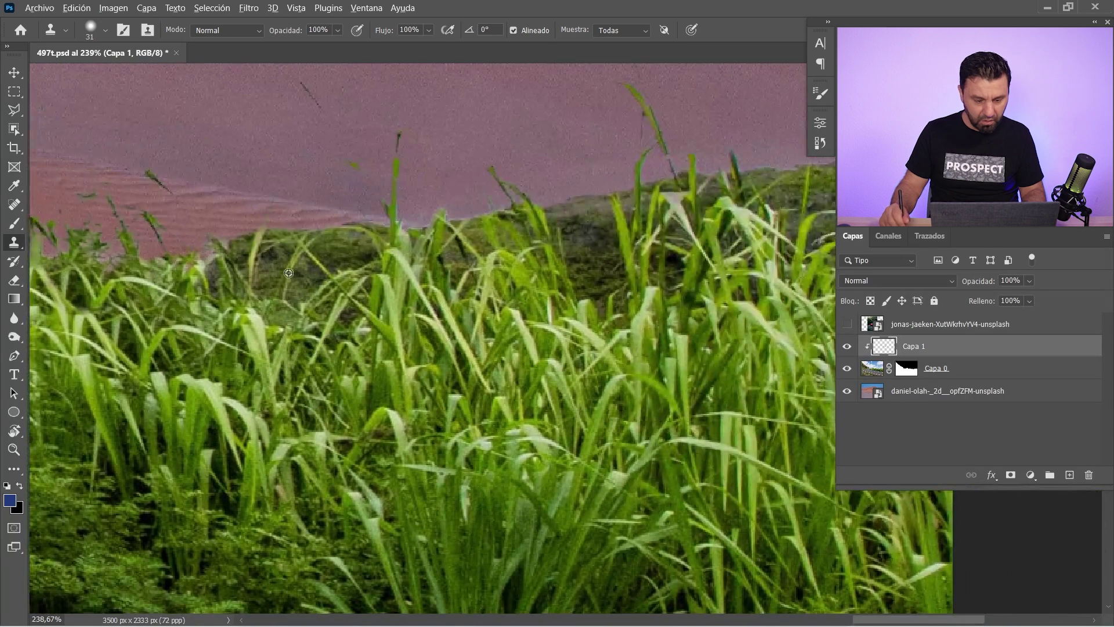
Step: Pan along the grass edge, sample grass as a new clone source, and zoom out
{"action": "left_click_drag", "start_coordinate": [494, 248], "coordinate": [485, 229]}
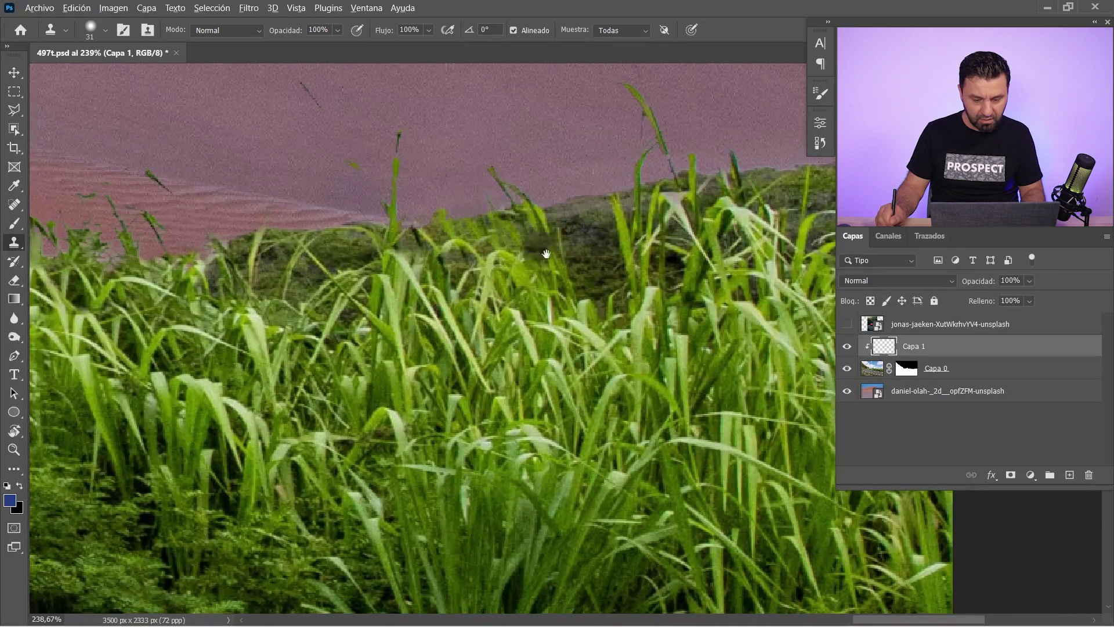
{"action": "left_click_drag", "start_coordinate": [547, 277], "coordinate": [315, 294]}
{"action": "left_click_drag", "start_coordinate": [584, 242], "coordinate": [526, 242]}
{"action": "left_click", "coordinate": [513, 204], "text": "alt"}
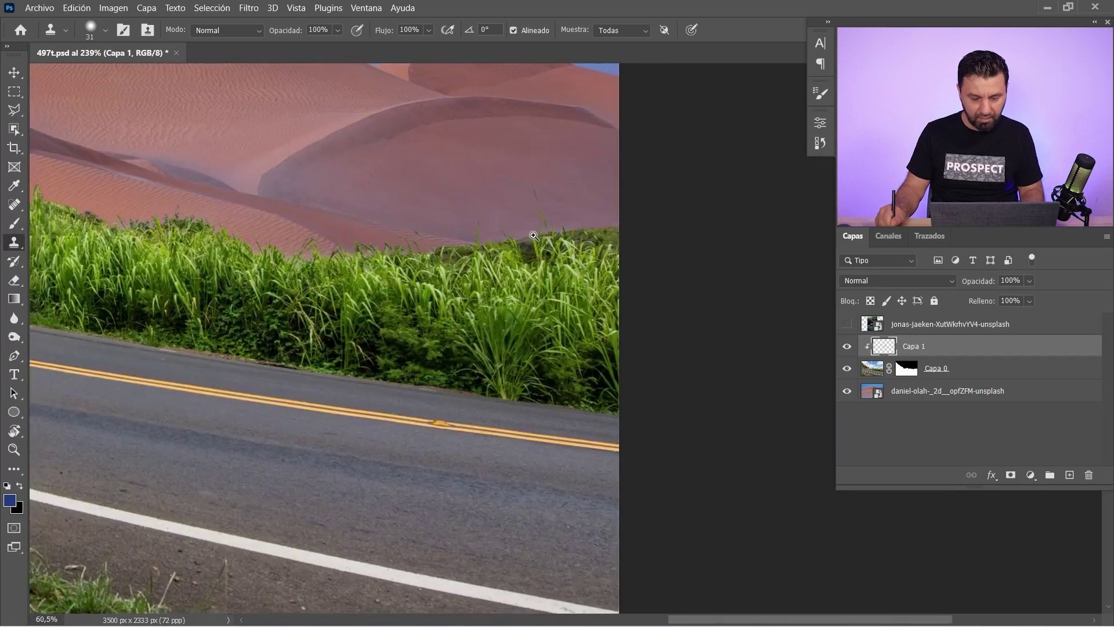
{"action": "mouse_move", "coordinate": [624, 186]}
{"action": "left_mouse_down"}
{"action": "mouse_move", "coordinate": [529, 237]}
{"action": "mouse_move", "coordinate": [423, 344]}
{"action": "left_mouse_up"}
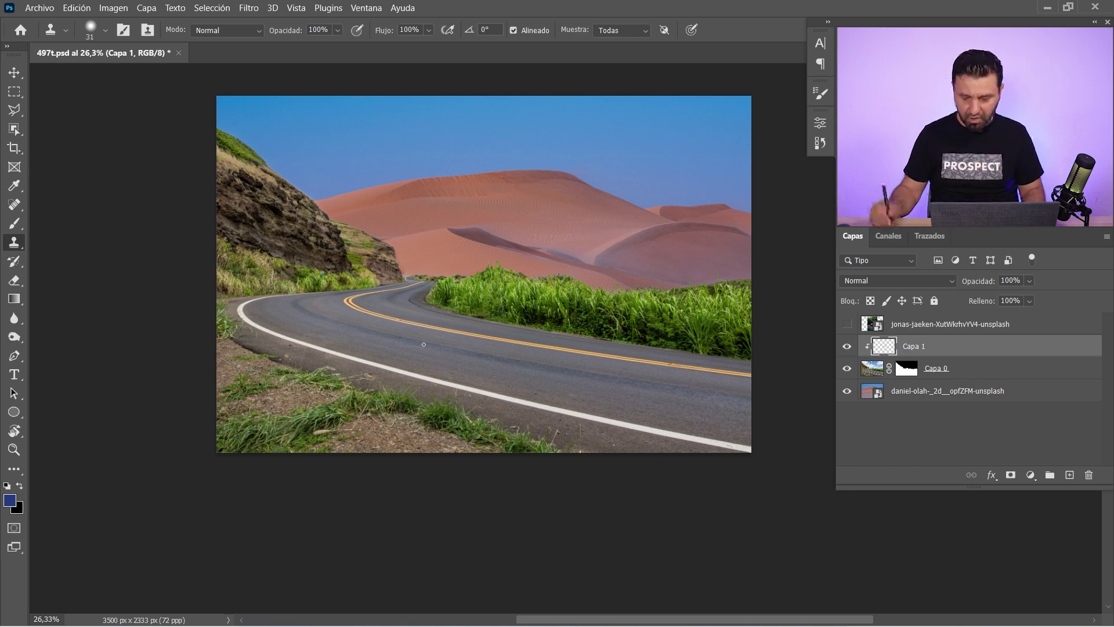
Step: Add a Levels adjustment layer above the dune photo layer
{"action": "left_click", "coordinate": [911, 394]}
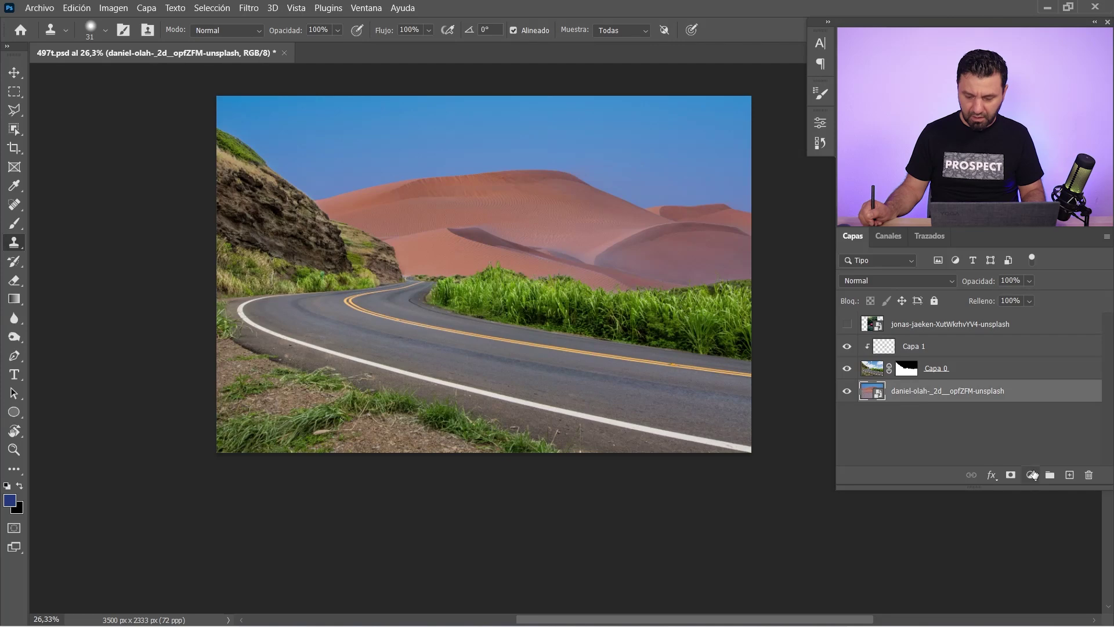
{"action": "left_click", "coordinate": [1032, 478]}
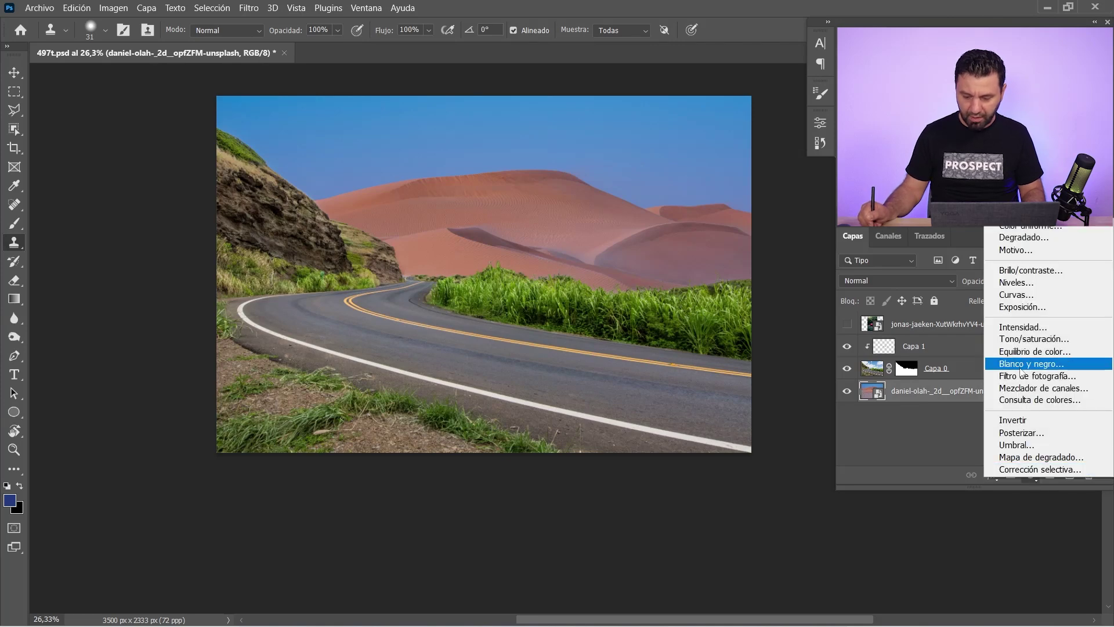
{"action": "left_click", "coordinate": [1015, 282]}
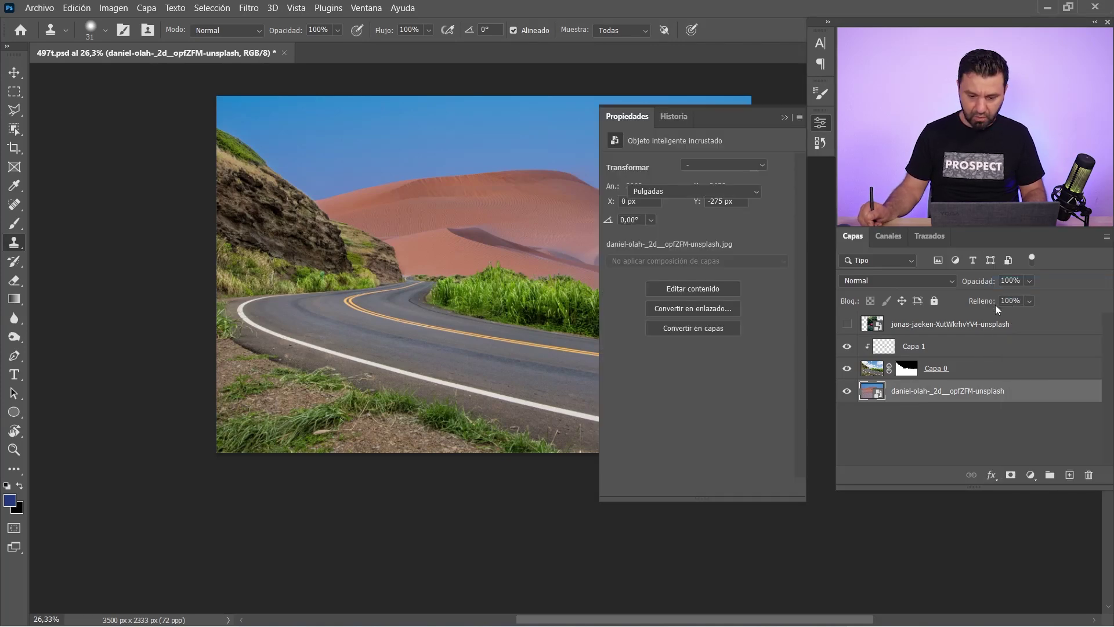
{"action": "left_click_drag", "start_coordinate": [511, 256], "coordinate": [403, 269]}
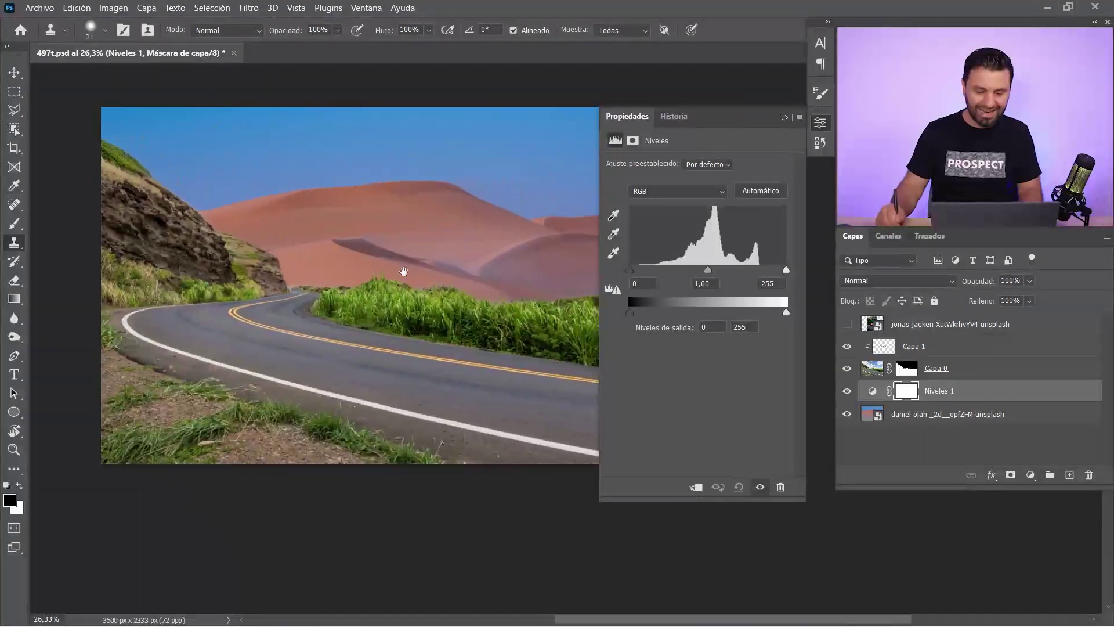
Step: Raise Blue midtones to 1,23, lower Red midtones to 0,60 and Red output white to 240
{"action": "left_click", "coordinate": [676, 198]}
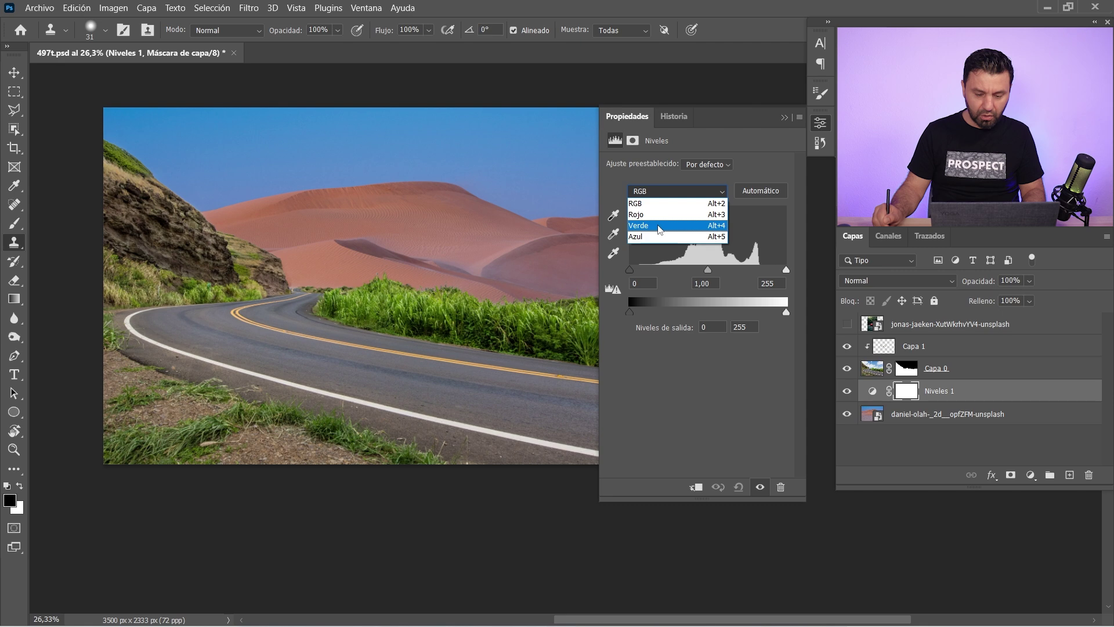
{"action": "left_click", "coordinate": [654, 237]}
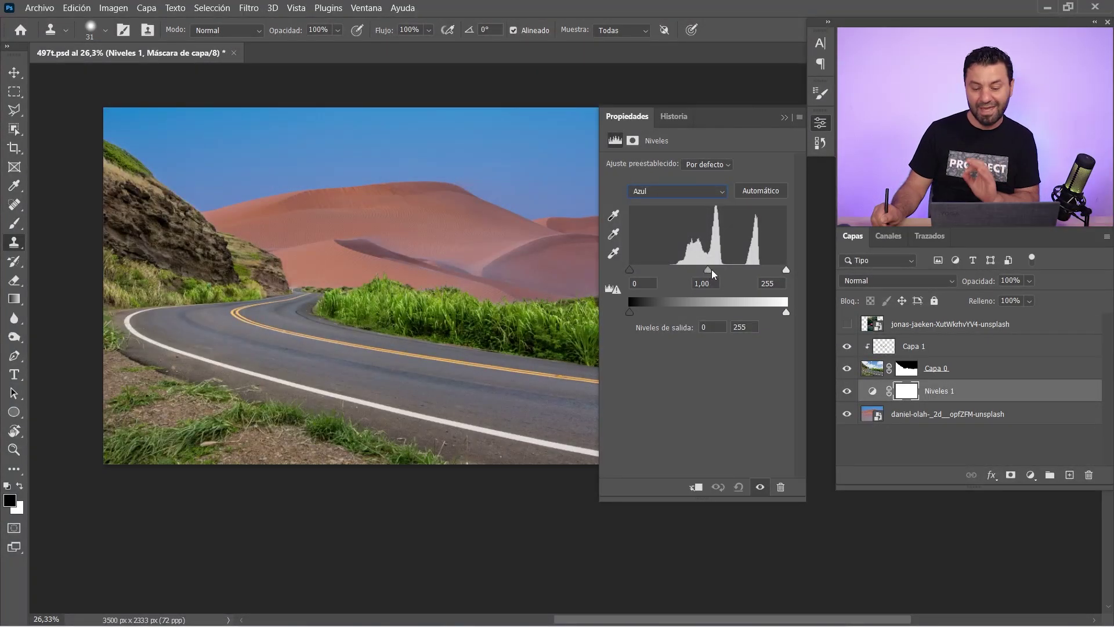
{"action": "left_click_drag", "start_coordinate": [708, 270], "coordinate": [697, 271]}
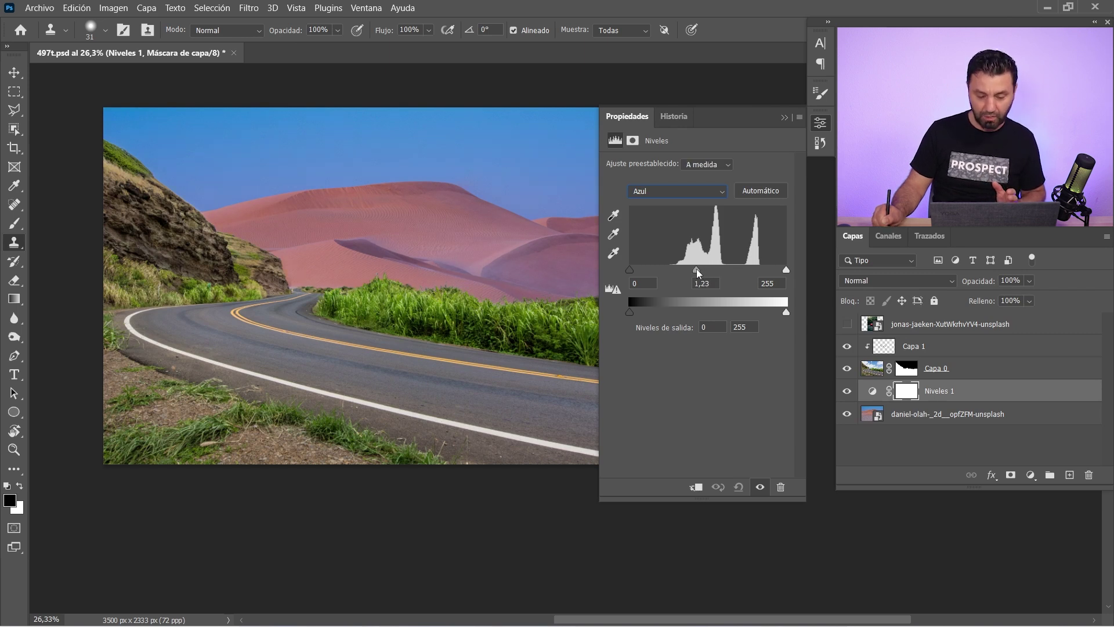
{"action": "left_click", "coordinate": [664, 196]}
{"action": "left_click", "coordinate": [654, 216]}
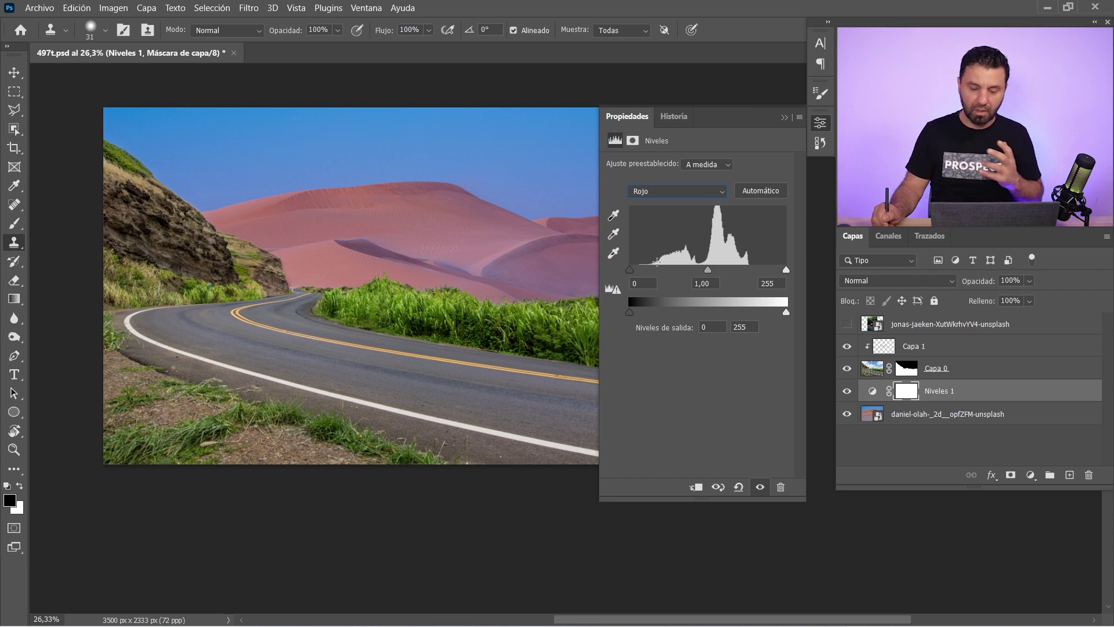
{"action": "left_click_drag", "start_coordinate": [707, 269], "coordinate": [722, 271]}
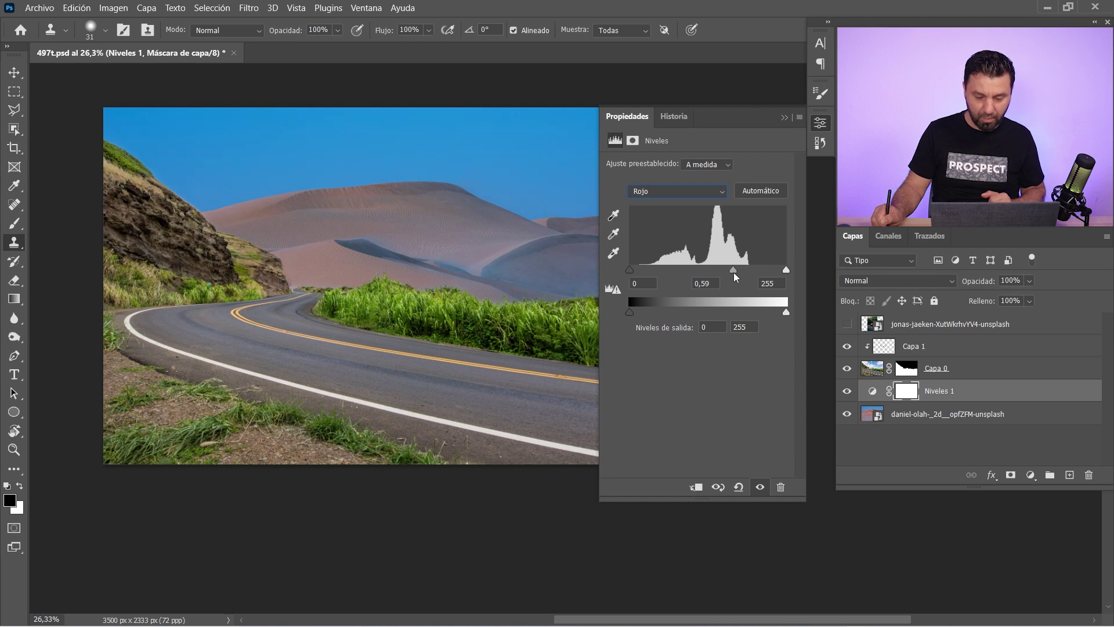
{"action": "left_click_drag", "start_coordinate": [734, 276], "coordinate": [732, 277]}
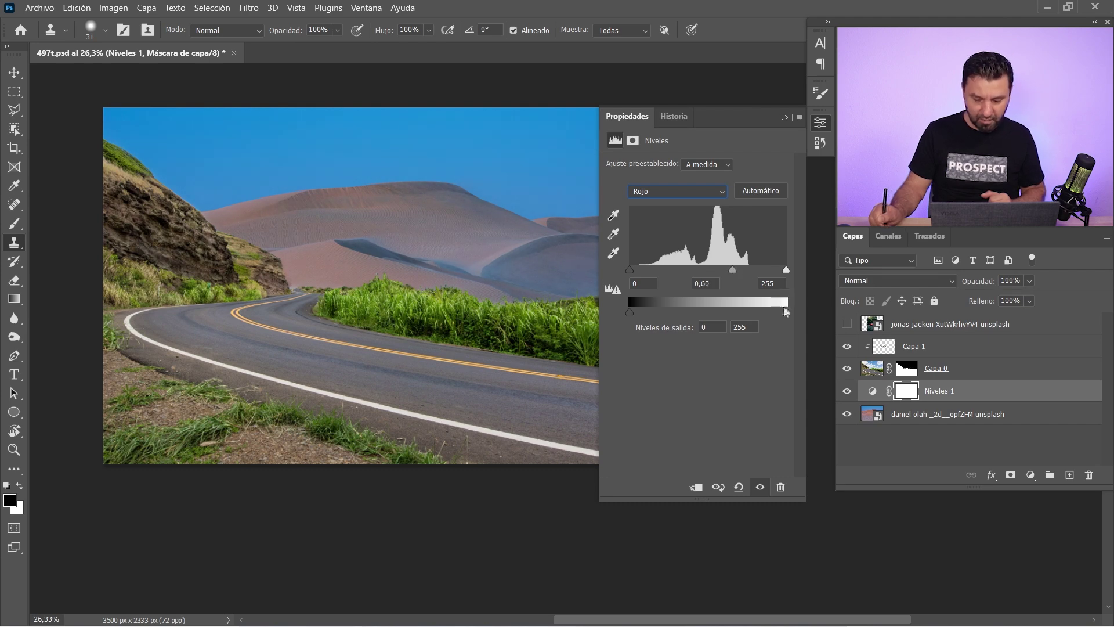
{"action": "left_click_drag", "start_coordinate": [785, 311], "coordinate": [779, 313]}
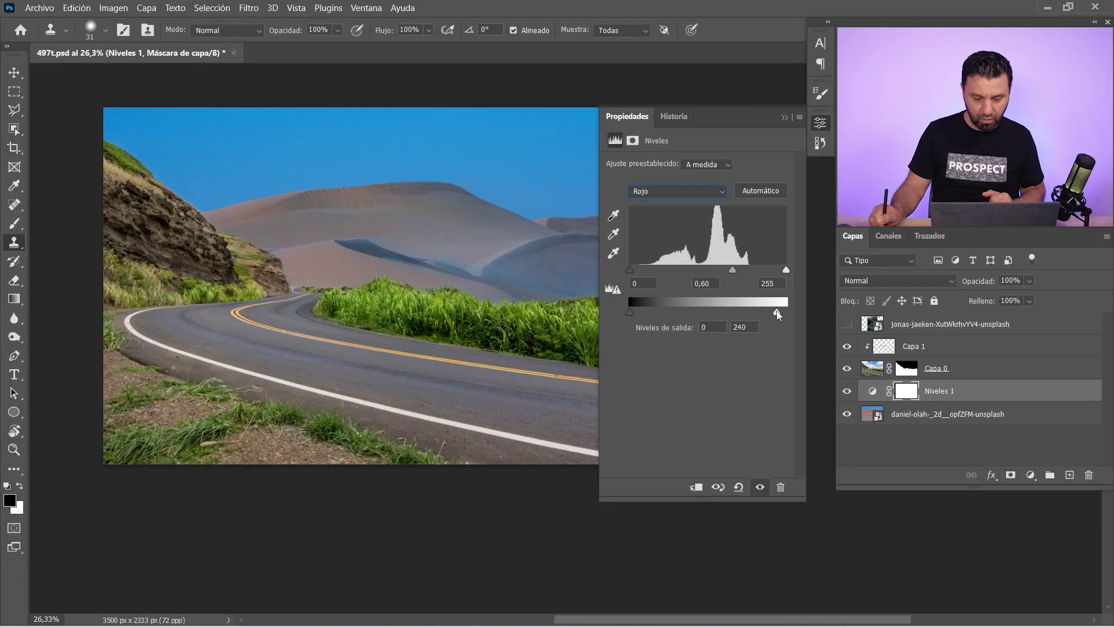
Step: Set RGB midtones to 1.25, close Properties and hide the Levels layer to compare
{"action": "left_click", "coordinate": [666, 197]}
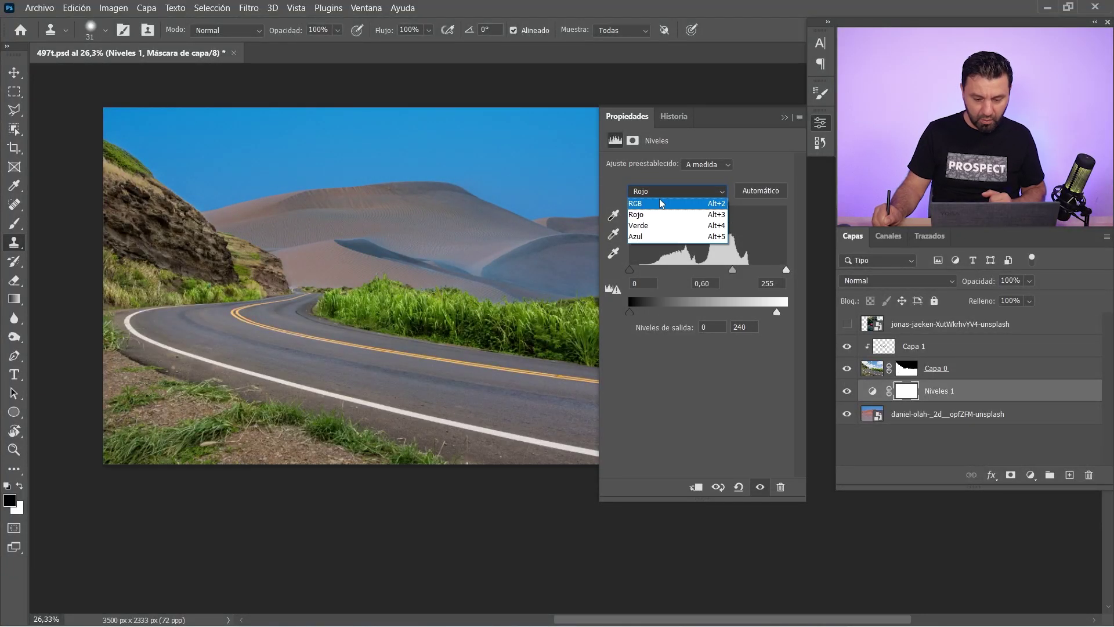
{"action": "left_click", "coordinate": [660, 204]}
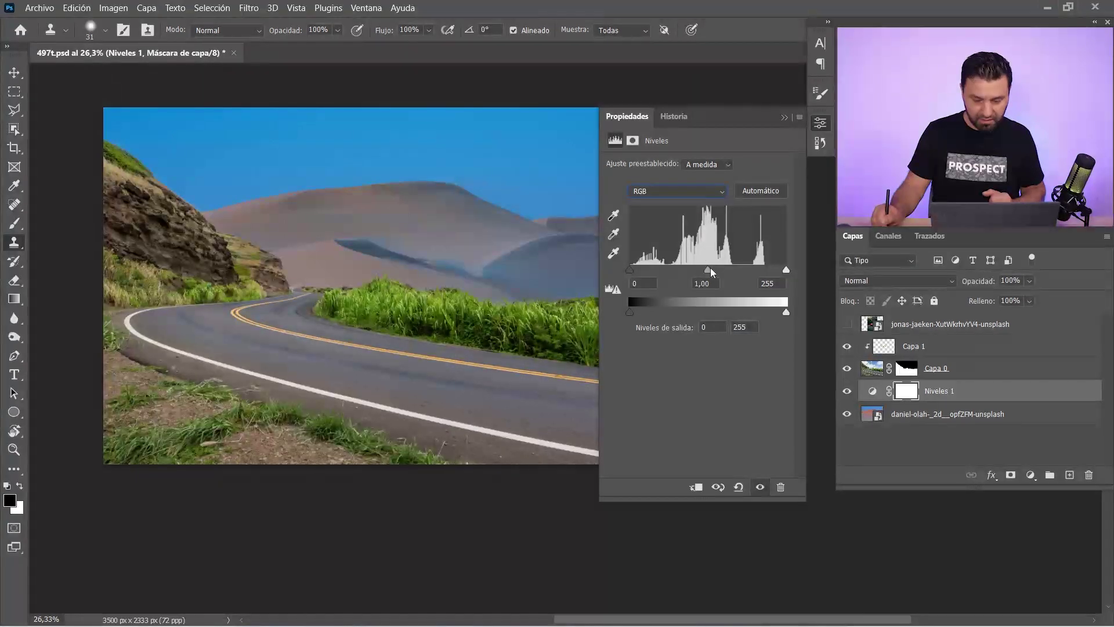
{"action": "mouse_move", "coordinate": [708, 270]}
{"action": "left_mouse_down"}
{"action": "mouse_move", "coordinate": [723, 270]}
{"action": "mouse_move", "coordinate": [698, 272]}
{"action": "left_mouse_up"}
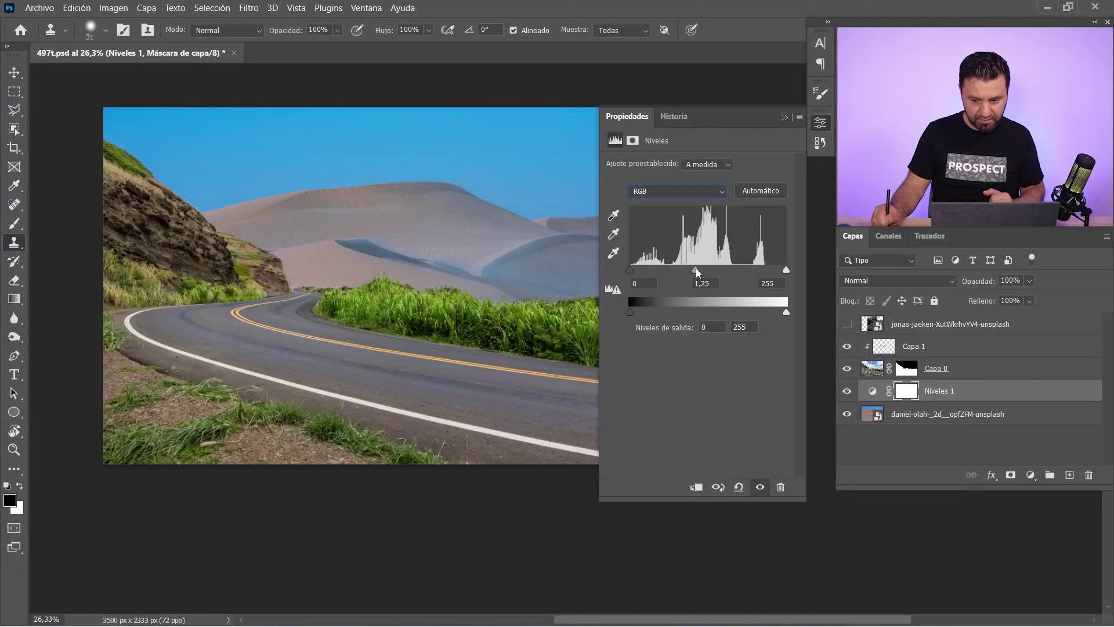
{"action": "left_click", "coordinate": [879, 402]}
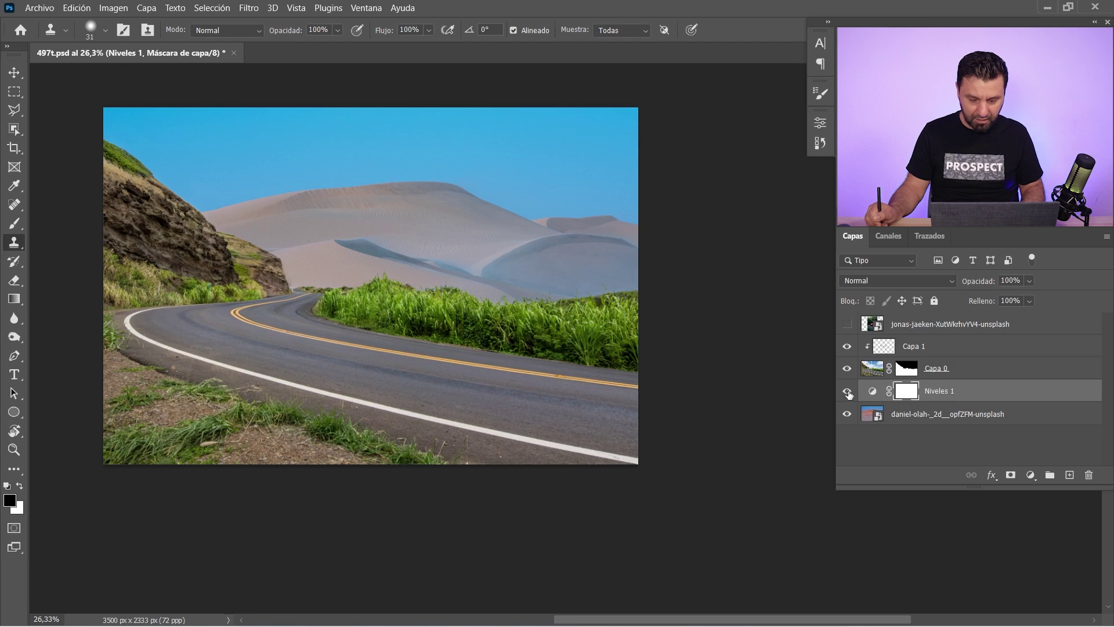
{"action": "left_click", "coordinate": [847, 392]}
Step: Turn the Levels layer back on, then show and select the red car photo layer
{"action": "left_click", "coordinate": [848, 392]}
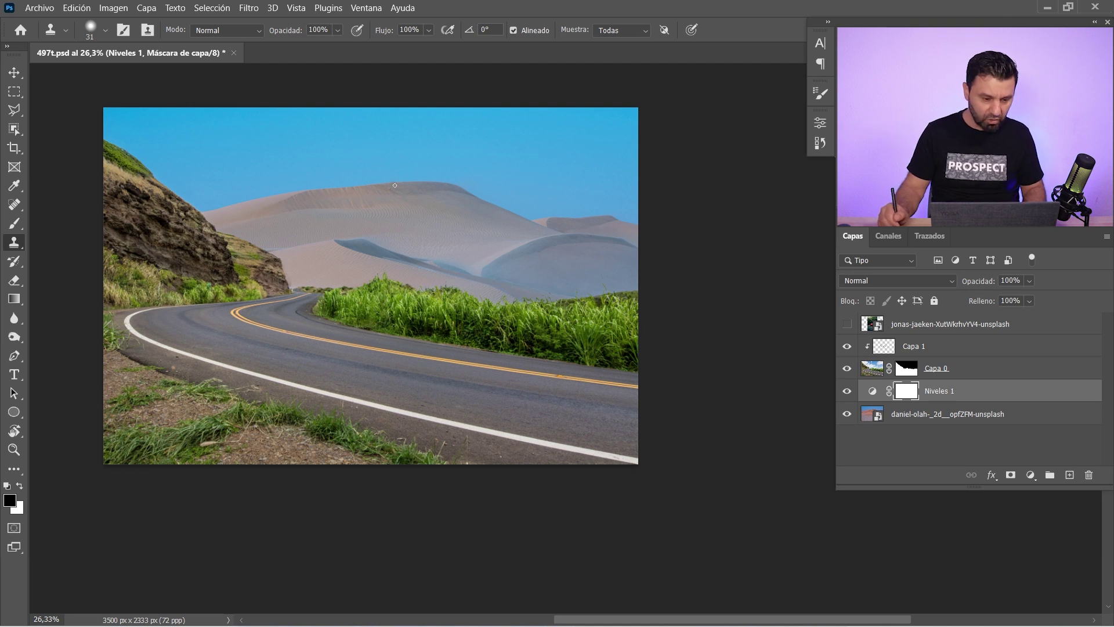
{"action": "left_click", "coordinate": [848, 325]}
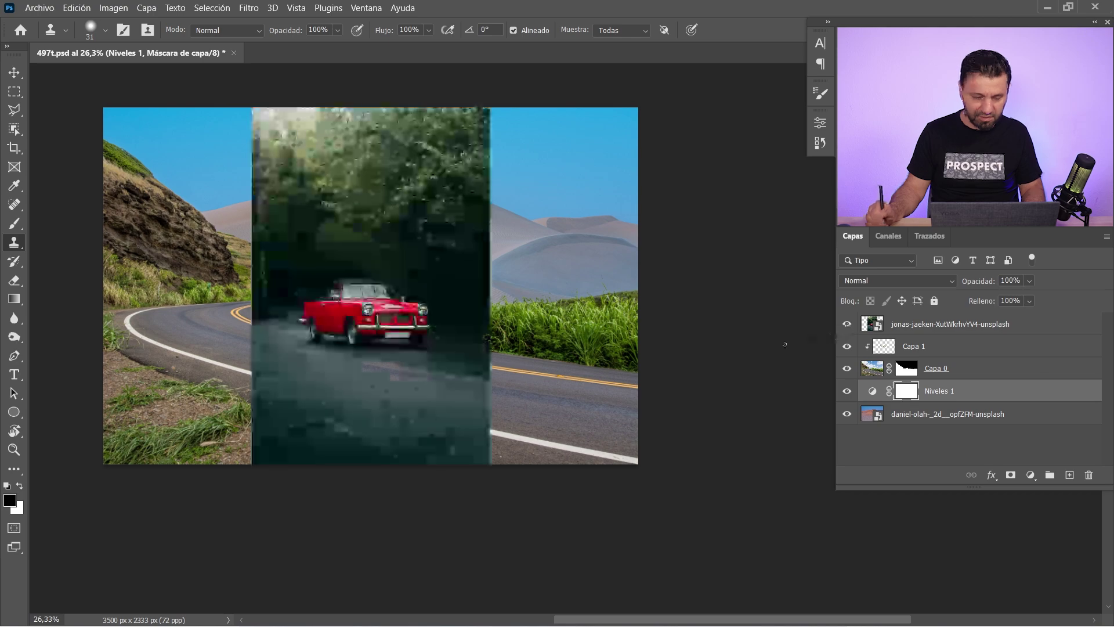
{"action": "mouse_move", "coordinate": [409, 314]}
{"action": "left_mouse_down"}
{"action": "mouse_move", "coordinate": [440, 304]}
{"action": "mouse_move", "coordinate": [485, 332]}
{"action": "mouse_move", "coordinate": [452, 330]}
{"action": "left_mouse_up"}
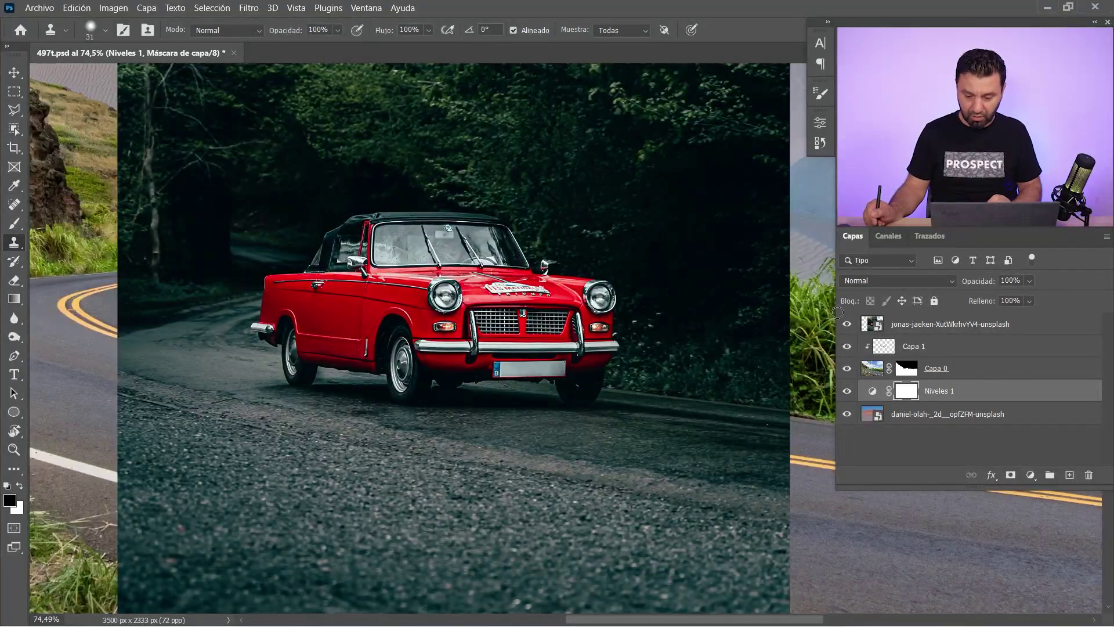
{"action": "left_click", "coordinate": [932, 328]}
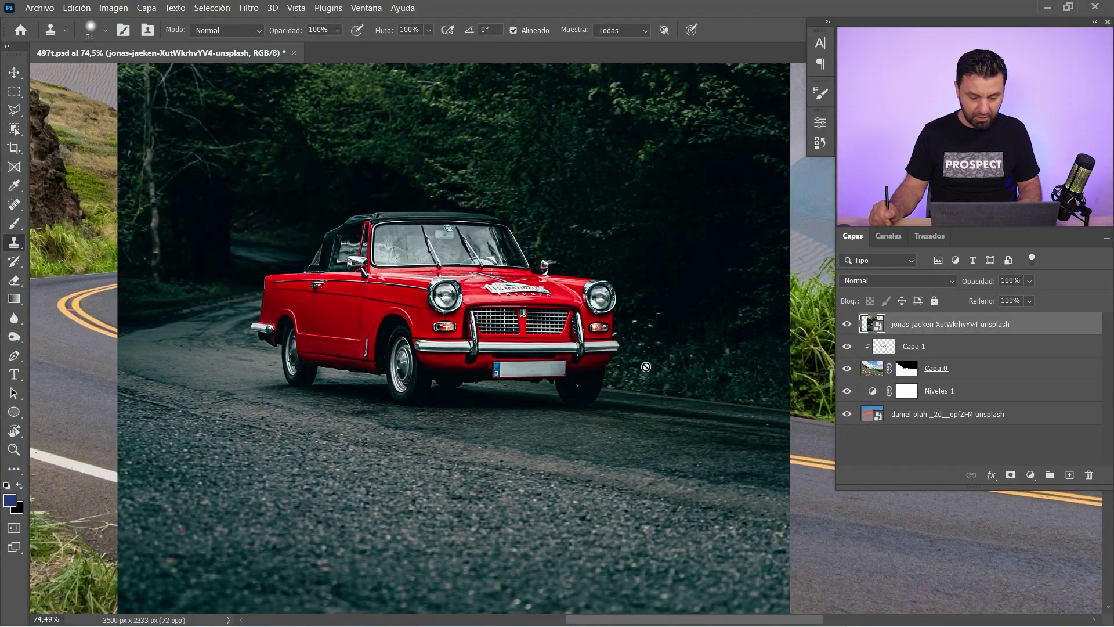
{"action": "scroll", "coordinate": [649, 353], "scroll_direction": "down", "scroll_amount": 5}
Step: Scale the red car photo up to about 64%
{"action": "key", "text": "ctrl+t"}
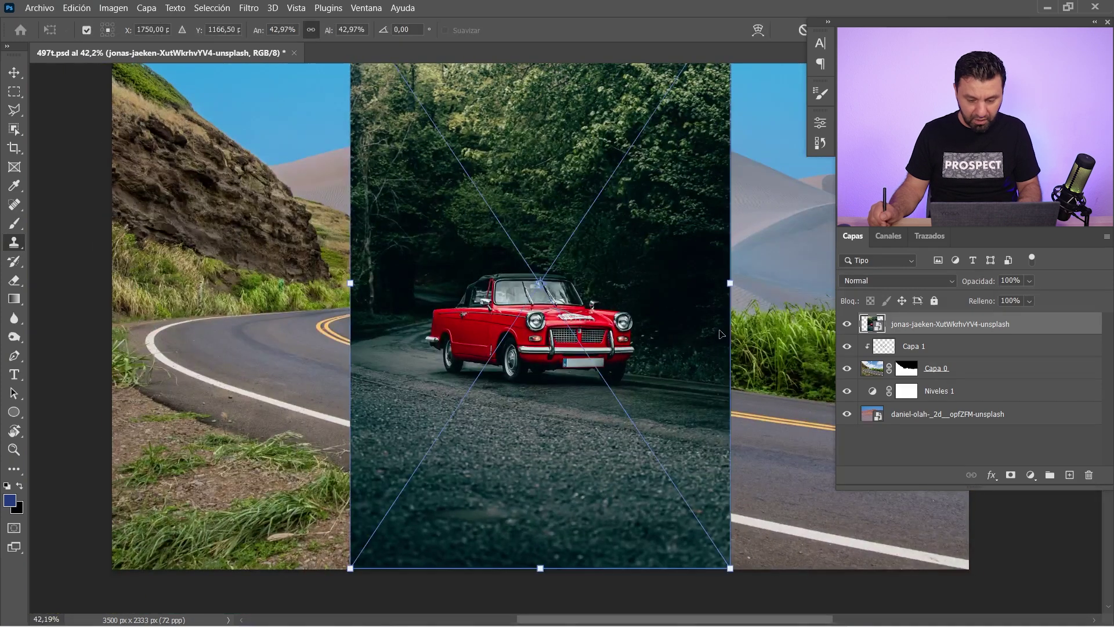
{"action": "left_click_drag", "start_coordinate": [731, 288], "coordinate": [821, 281]}
{"action": "key", "text": "Return"}
{"action": "key", "text": "s"}
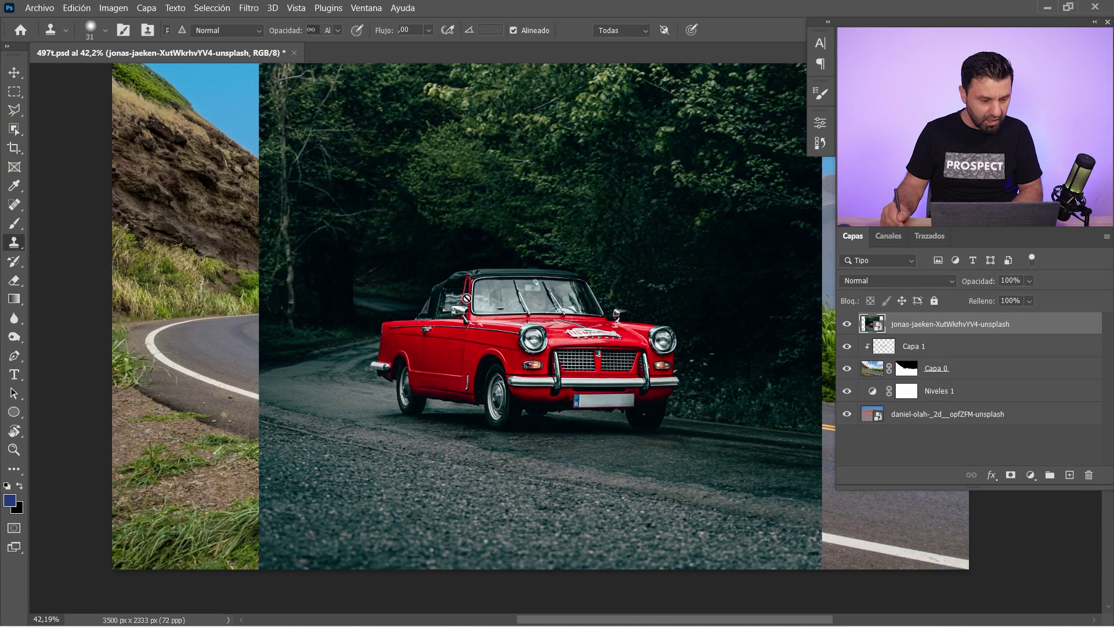
Step: Copy a rectangular selection around the car onto a new layer, Capa 2
{"action": "key", "text": "m"}
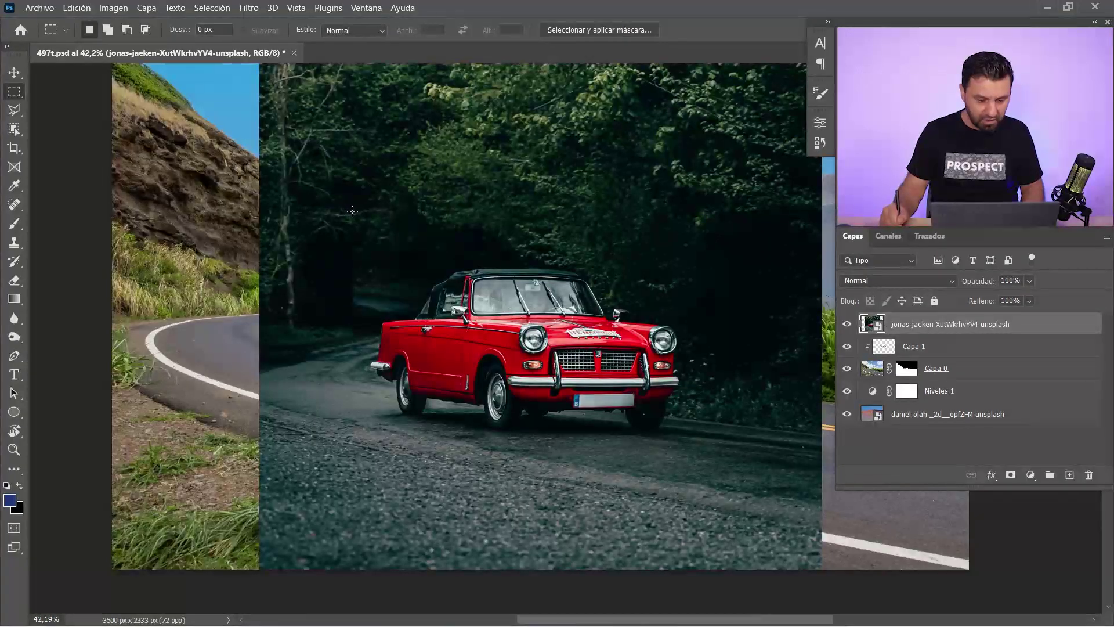
{"action": "mouse_move", "coordinate": [343, 209]}
{"action": "left_mouse_down"}
{"action": "mouse_move", "coordinate": [589, 368]}
{"action": "mouse_move", "coordinate": [724, 477]}
{"action": "left_mouse_up"}
{"action": "left_click_drag", "start_coordinate": [308, 179], "coordinate": [754, 268], "text": "alt"}
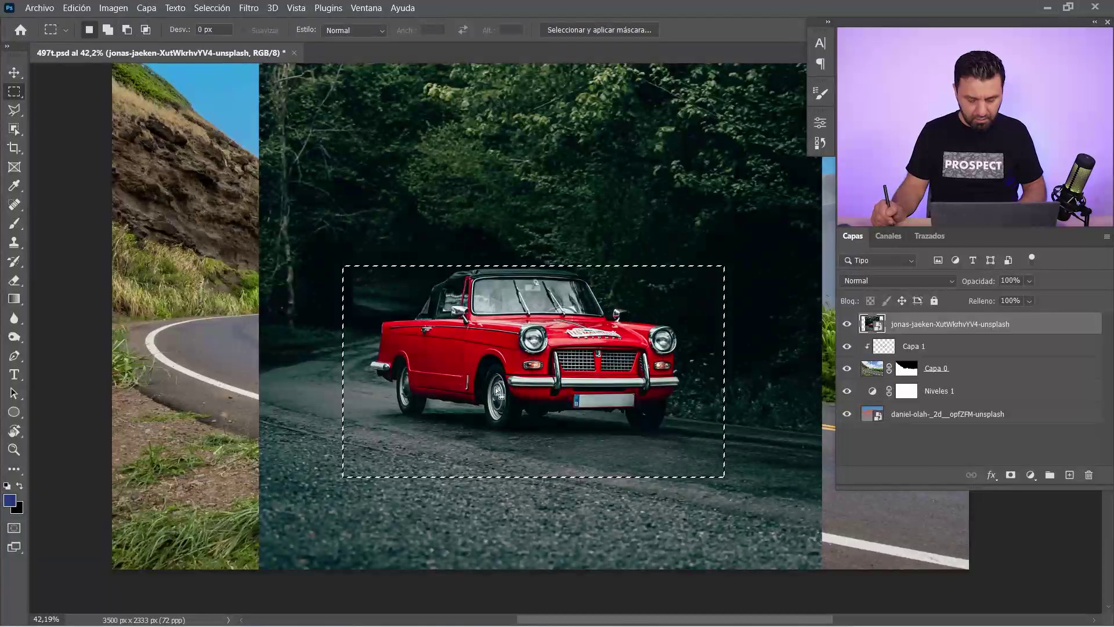
{"action": "key", "text": "ctrl+j"}
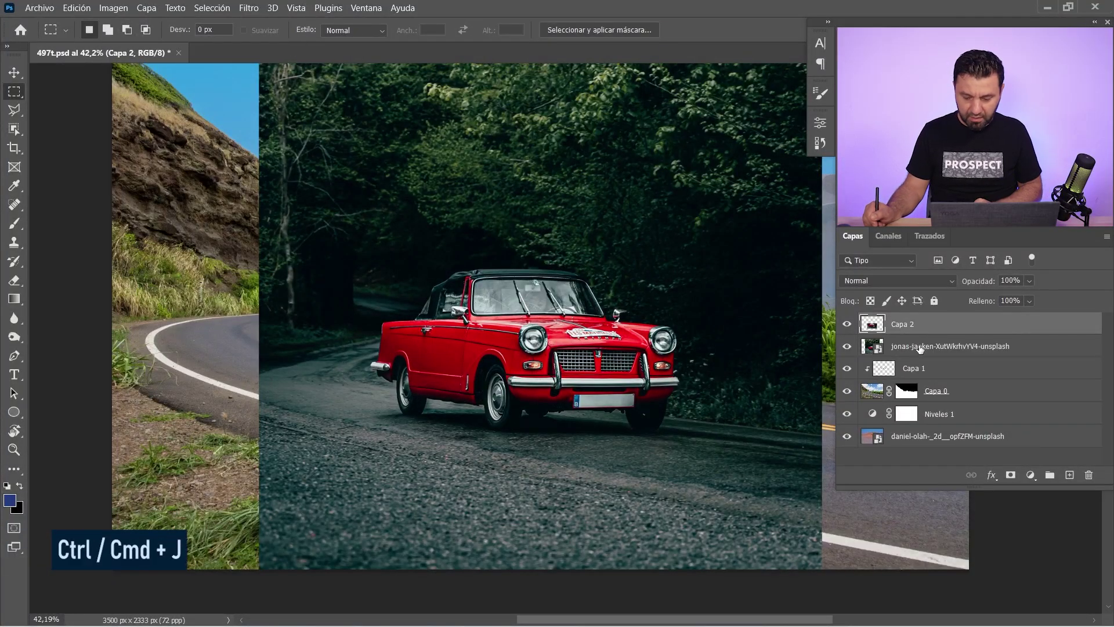
Step: Delete the jonas layer and select the red car on Capa 2 with Select Subject (Cloud)
{"action": "left_click", "coordinate": [924, 348]}
{"action": "key", "text": "Delete"}
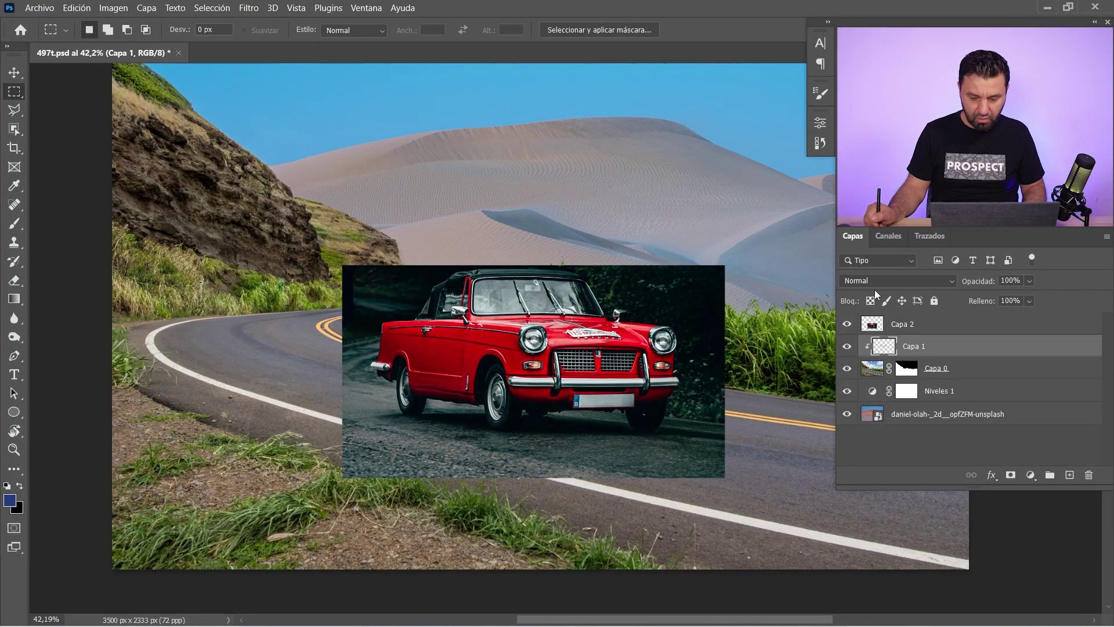
{"action": "left_click", "coordinate": [900, 322]}
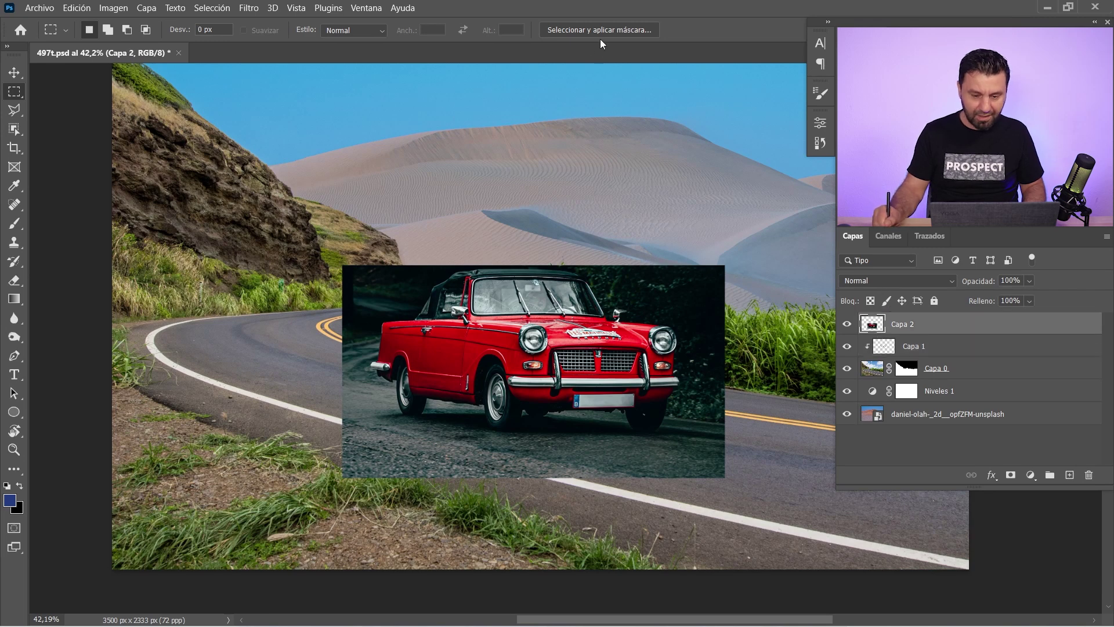
{"action": "left_click", "coordinate": [14, 129]}
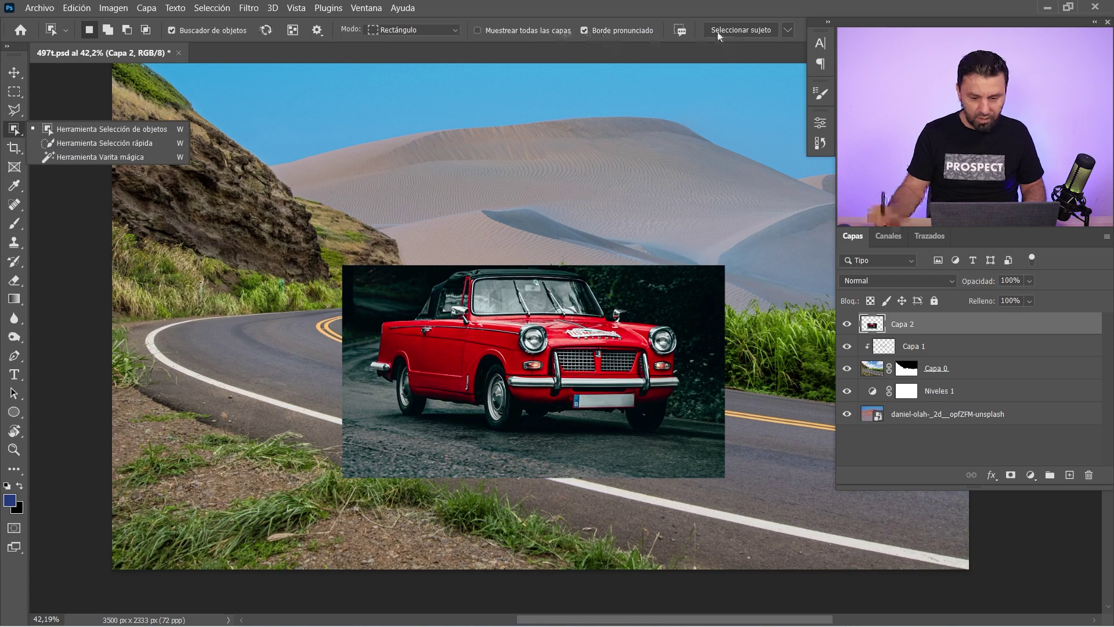
{"action": "left_click", "coordinate": [788, 30]}
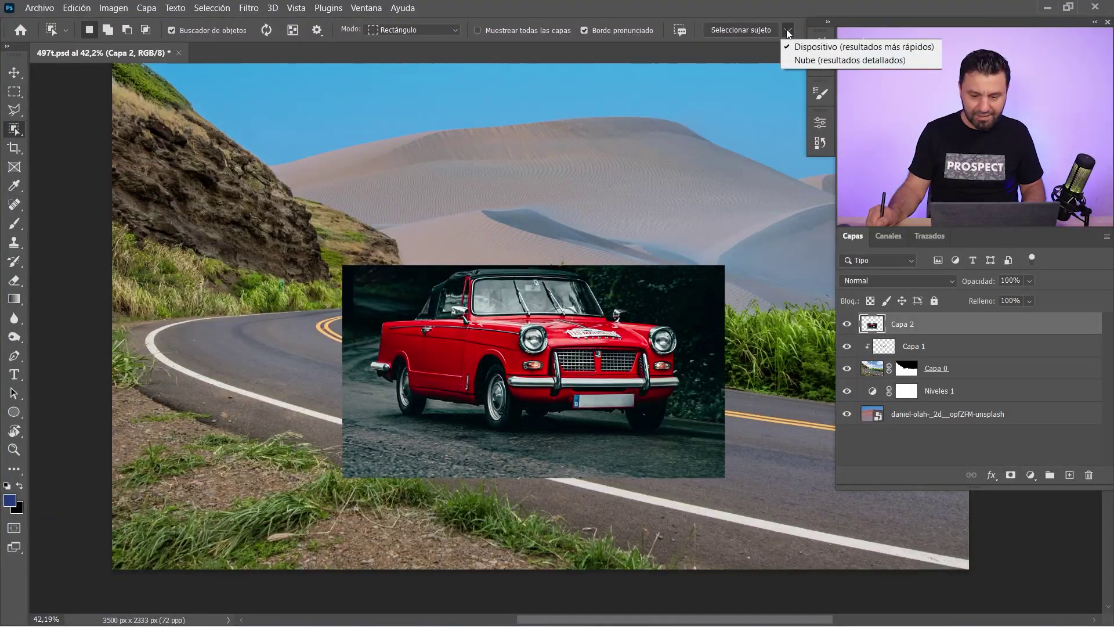
{"action": "left_click", "coordinate": [800, 60]}
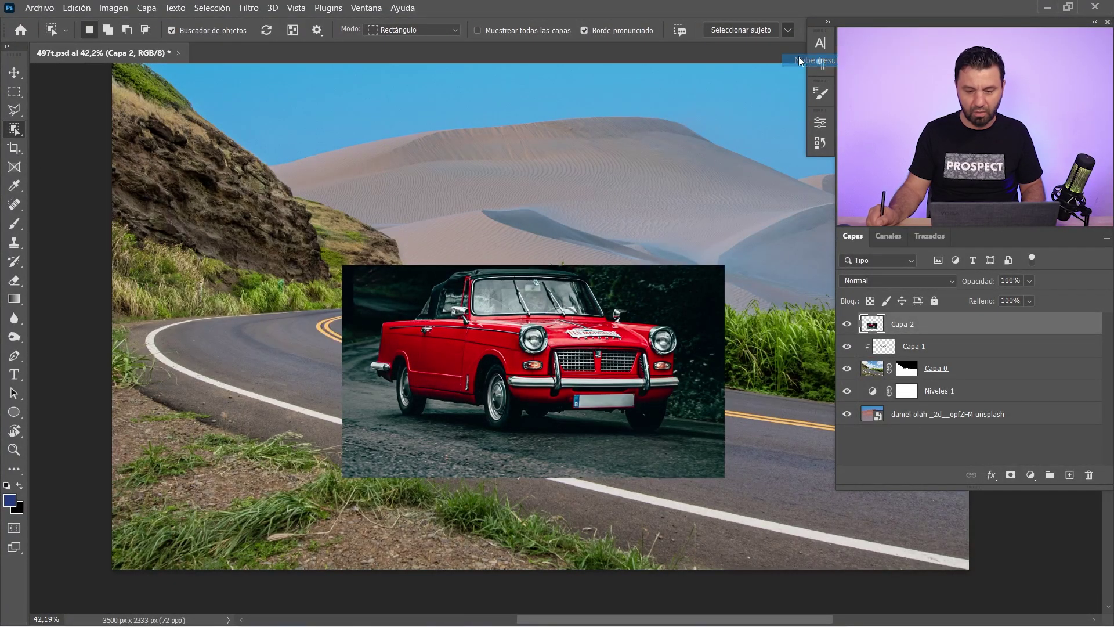
{"action": "left_click", "coordinate": [744, 29]}
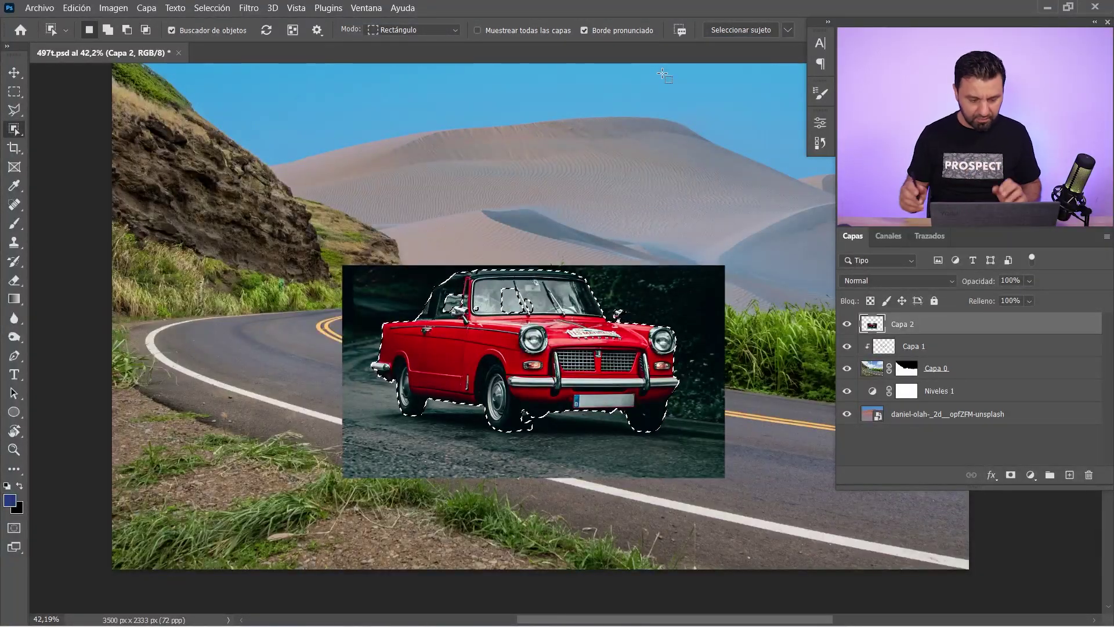
Step: In Quick Mask, paint the windshield with an 87 px Normal-mode brush
{"action": "scroll", "coordinate": [571, 380], "scroll_direction": "up", "scroll_amount": 4}
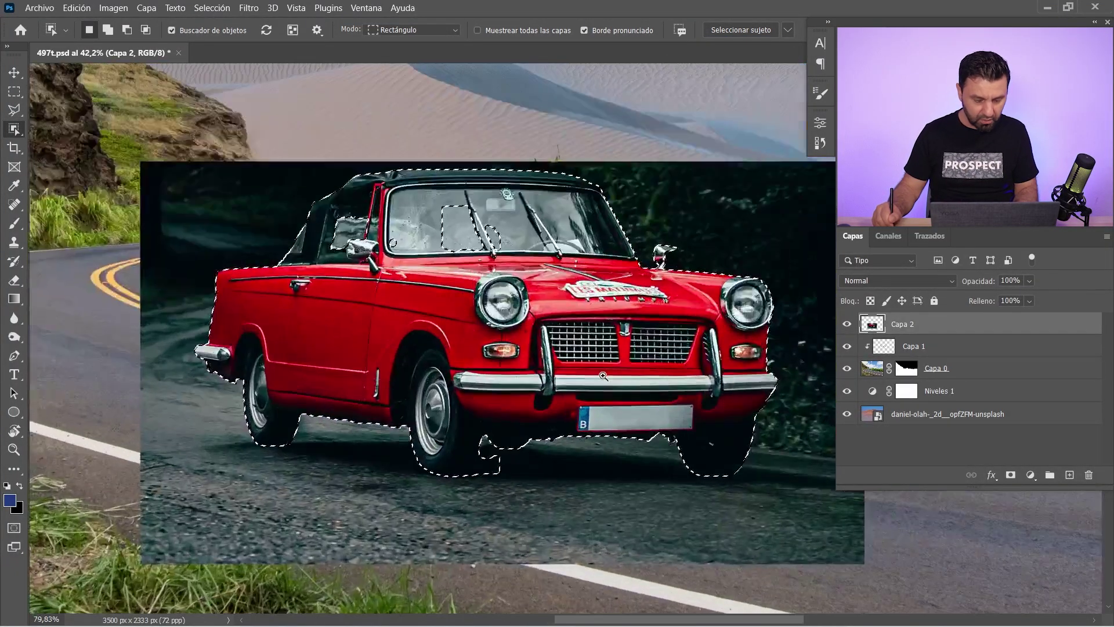
{"action": "scroll", "coordinate": [580, 376], "scroll_direction": "down", "scroll_amount": 1}
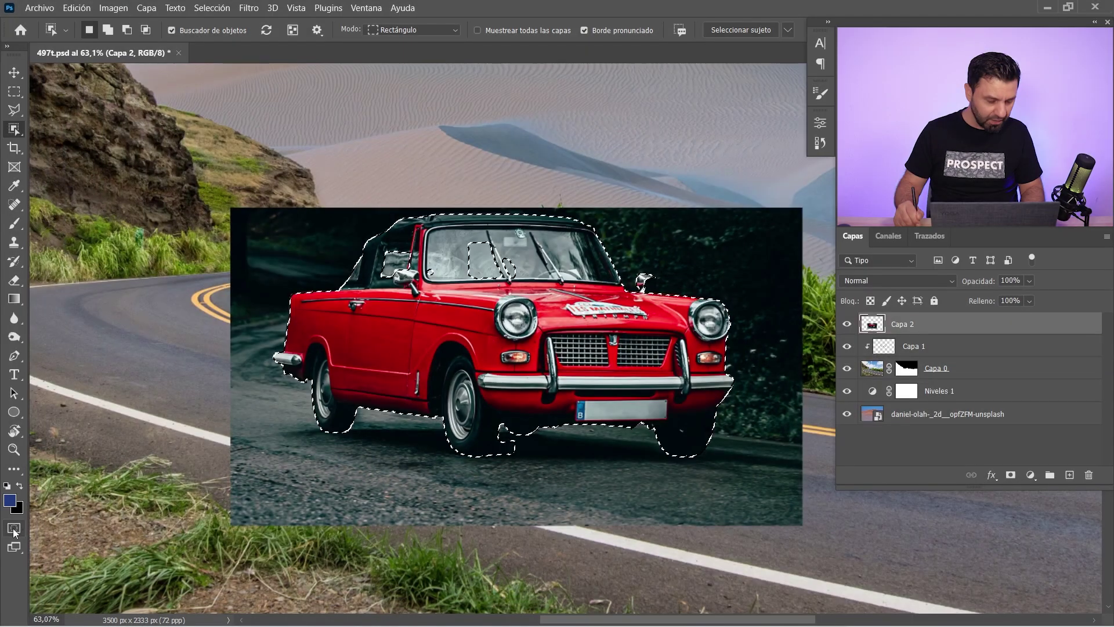
{"action": "left_click", "coordinate": [14, 527]}
{"action": "scroll", "coordinate": [490, 300], "scroll_direction": "up", "scroll_amount": 3}
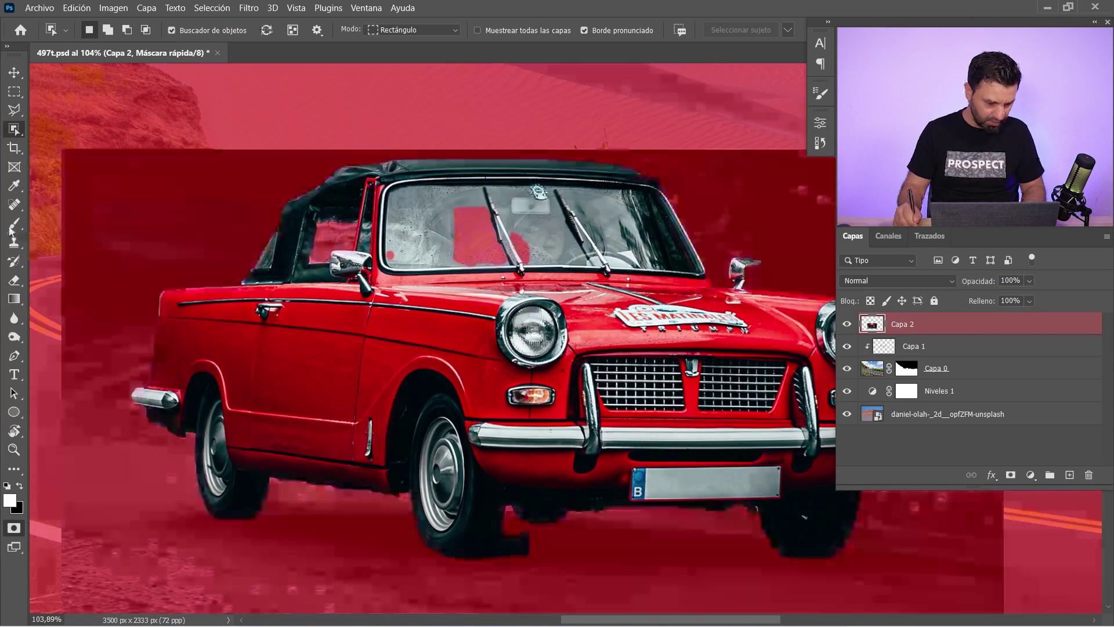
{"action": "right_click", "coordinate": [14, 223]}
{"action": "left_click", "coordinate": [70, 221]}
{"action": "left_click_drag", "start_coordinate": [456, 250], "coordinate": [494, 243]}
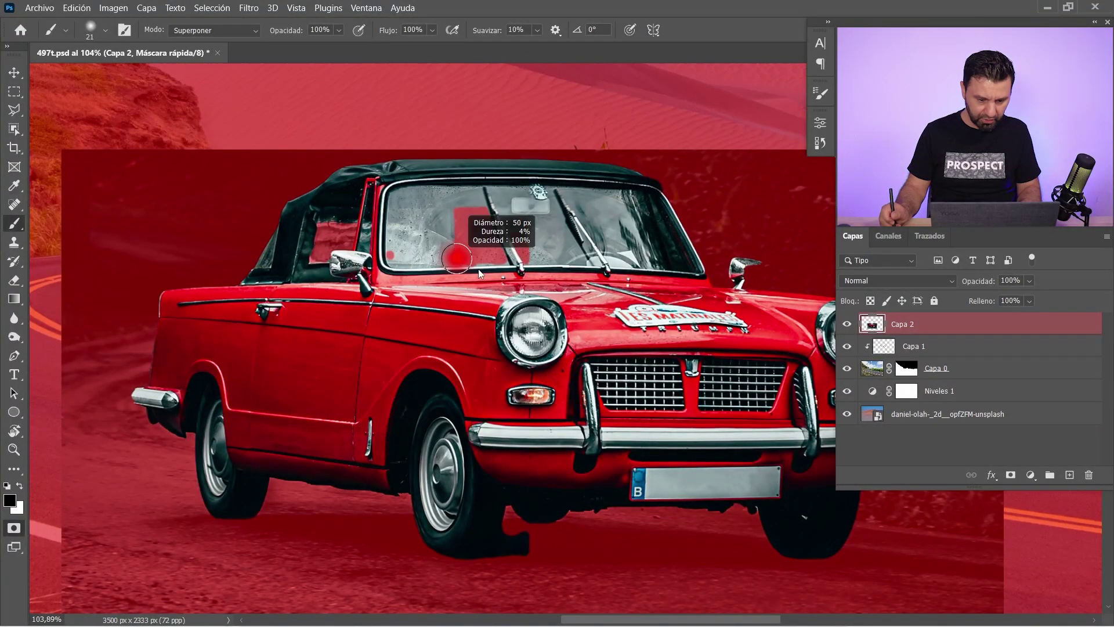
{"action": "left_click", "coordinate": [214, 32]}
{"action": "left_click", "coordinate": [211, 41]}
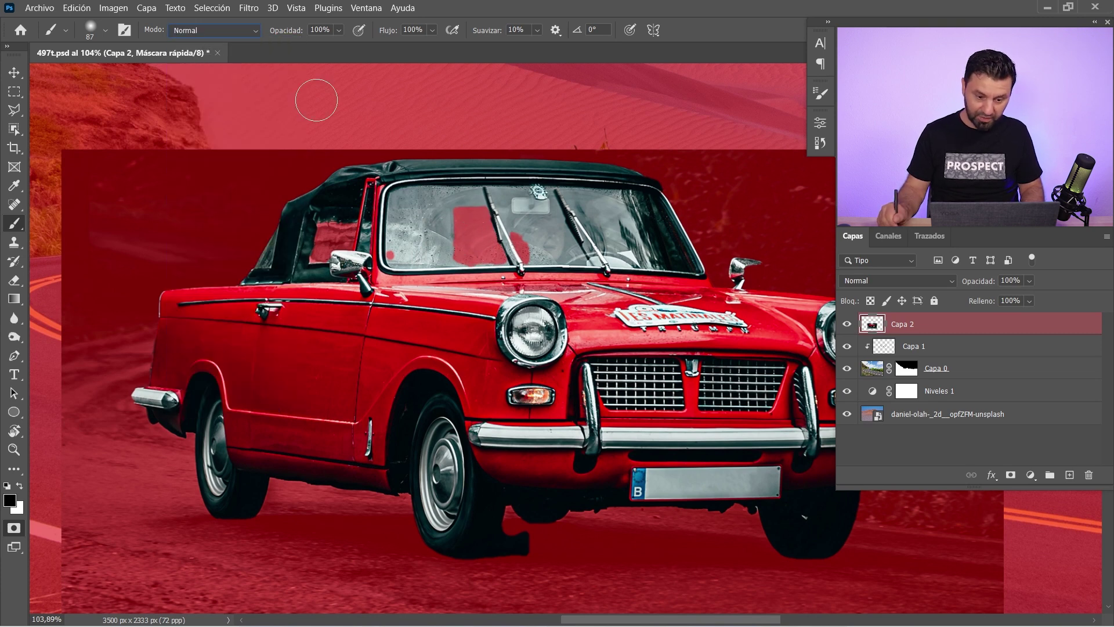
{"action": "mouse_move", "coordinate": [474, 221]}
{"action": "left_mouse_down"}
{"action": "mouse_move", "coordinate": [454, 225]}
{"action": "mouse_move", "coordinate": [500, 227]}
{"action": "mouse_move", "coordinate": [492, 259]}
{"action": "left_mouse_up"}
Step: Add the side window, exclude the area under the tire, and exit Quick Mask
{"action": "key", "text": "x"}
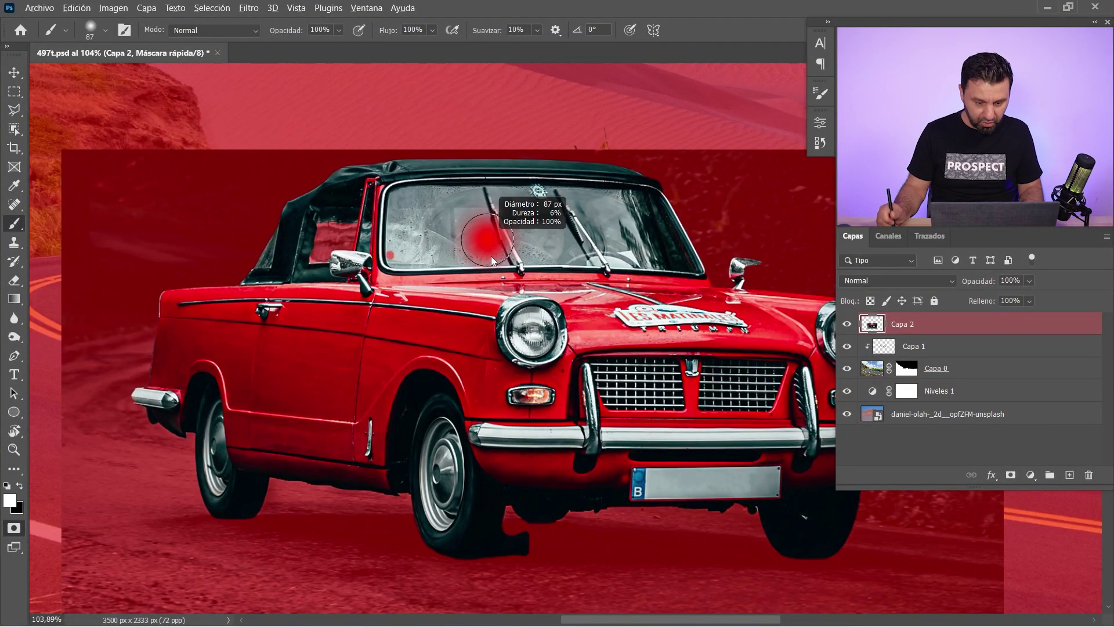
{"action": "left_click", "coordinate": [391, 254]}
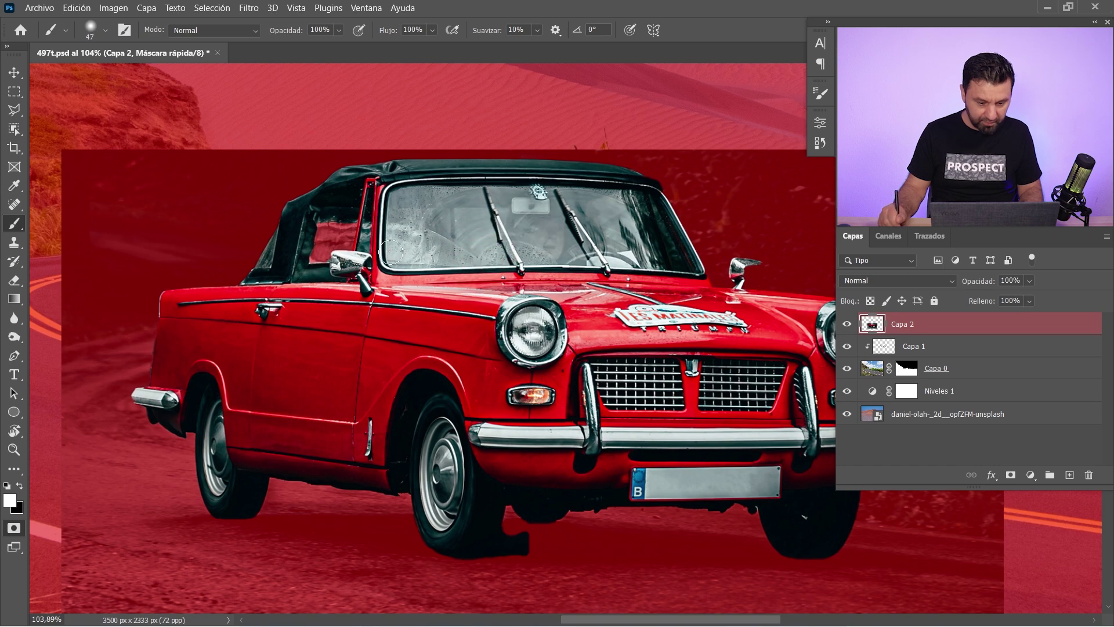
{"action": "left_click_drag", "start_coordinate": [390, 253], "coordinate": [326, 227]}
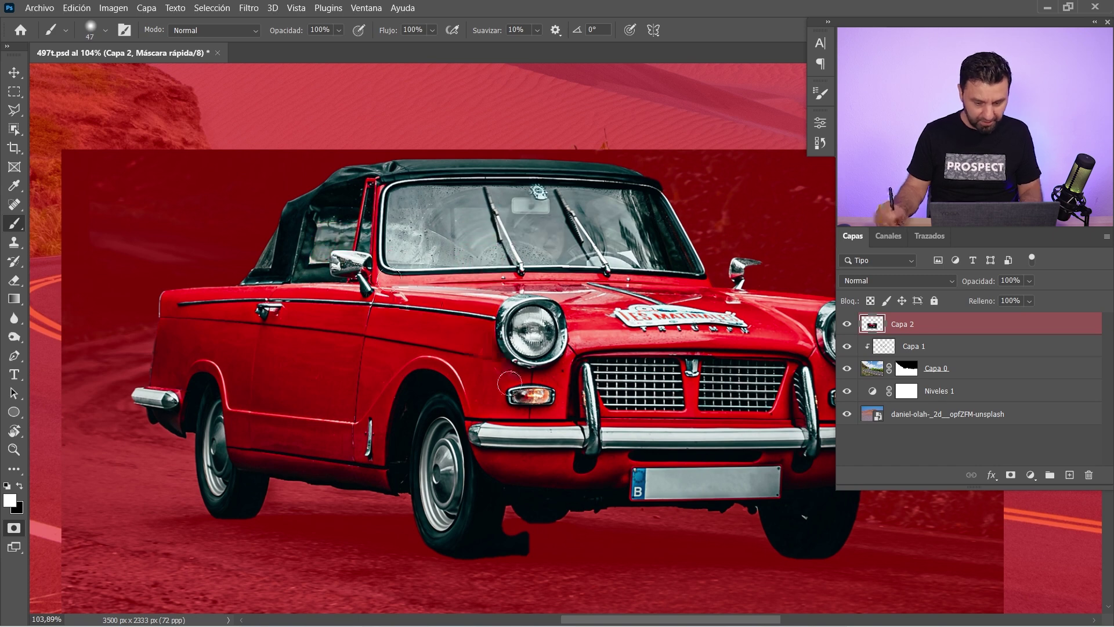
{"action": "scroll", "coordinate": [510, 383], "scroll_direction": "up", "scroll_amount": 3}
{"action": "mouse_move", "coordinate": [431, 373]}
{"action": "left_mouse_down"}
{"action": "mouse_move", "coordinate": [472, 398]}
{"action": "mouse_move", "coordinate": [418, 412]}
{"action": "left_mouse_up"}
{"action": "key", "text": "x"}
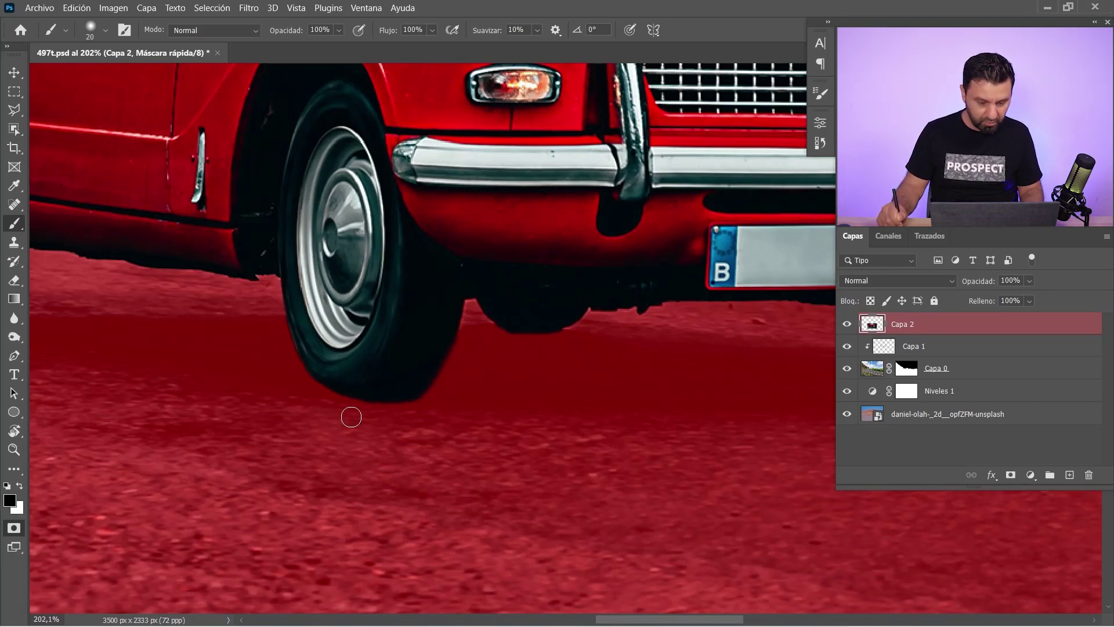
{"action": "left_click_drag", "start_coordinate": [325, 385], "coordinate": [328, 385]}
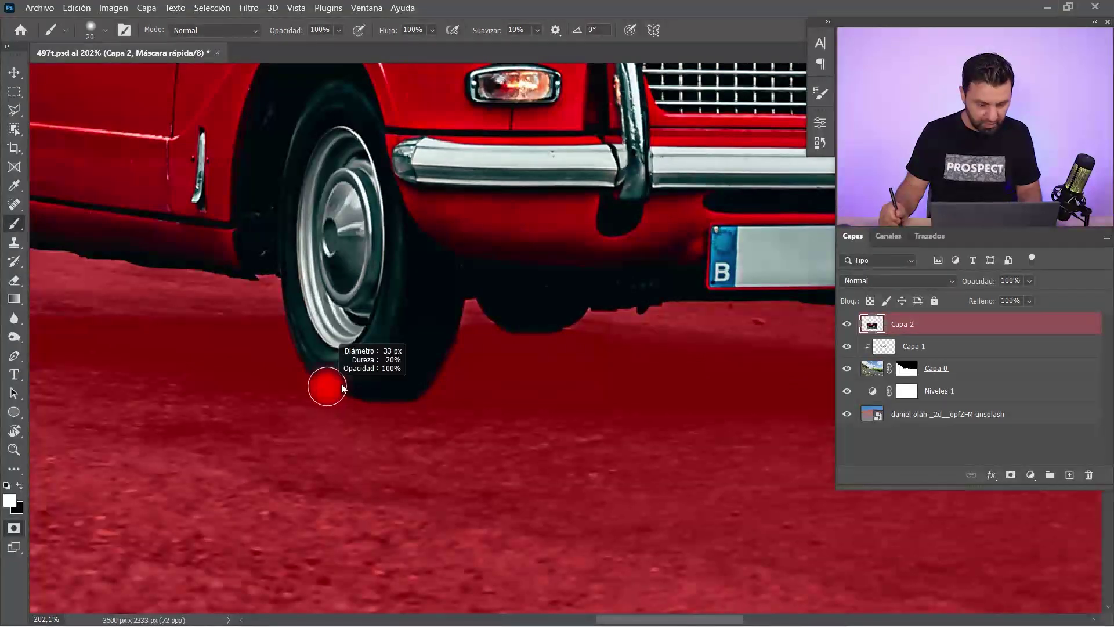
{"action": "key", "text": "x"}
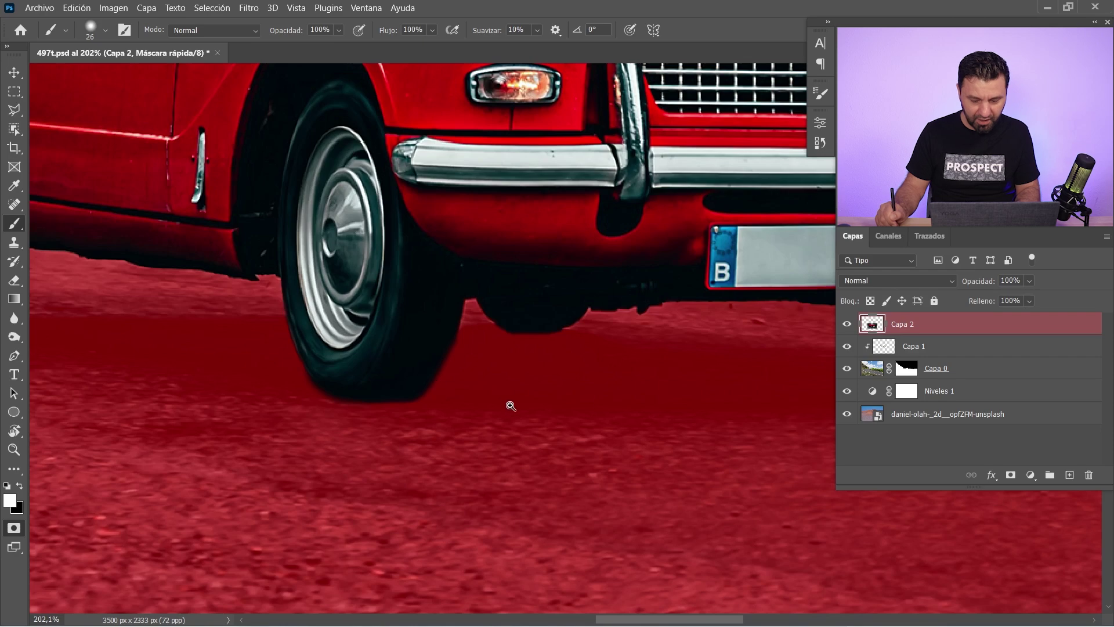
{"action": "left_click_drag", "start_coordinate": [510, 406], "coordinate": [452, 398]}
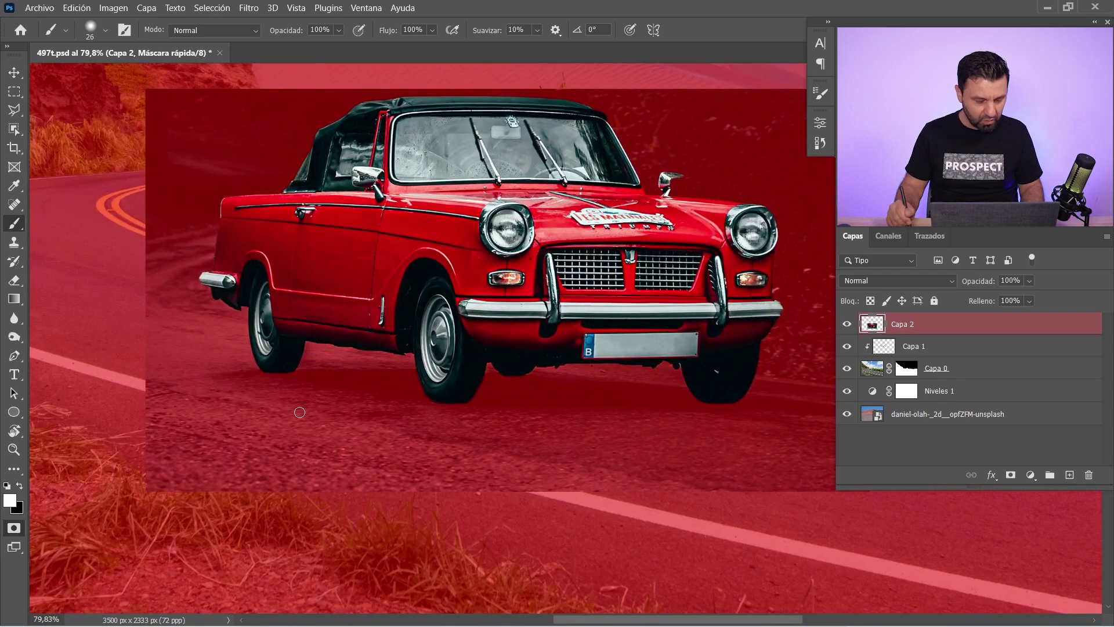
{"action": "left_click", "coordinate": [15, 530]}
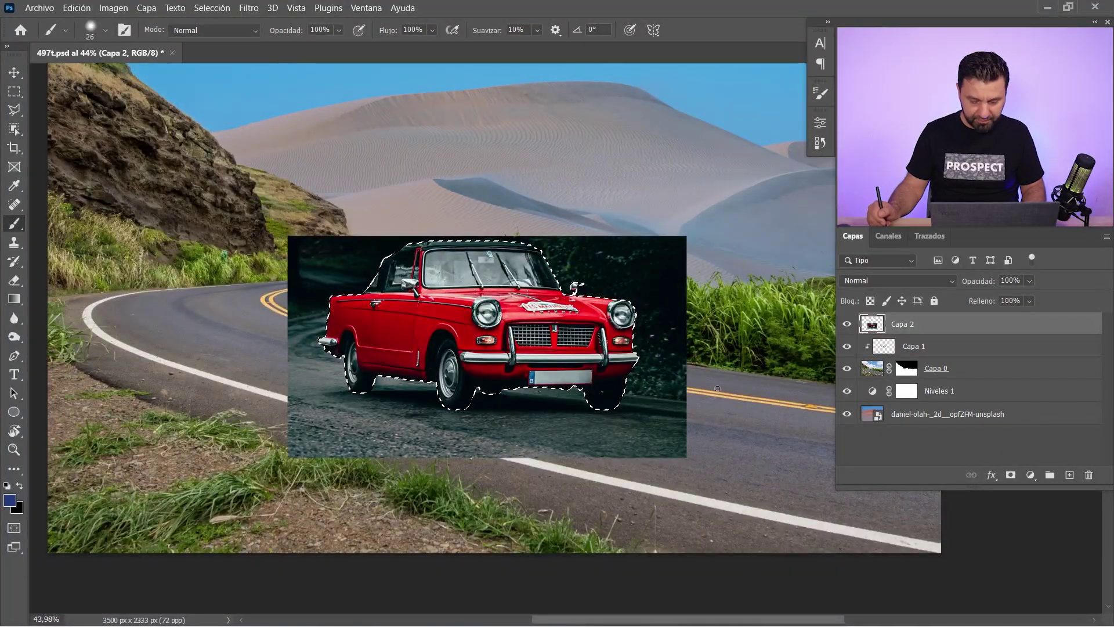
Step: Copy the red car, then remove it from Capa 2 with Eliminar y rellenar selección
{"action": "key", "text": "ctrl+c"}
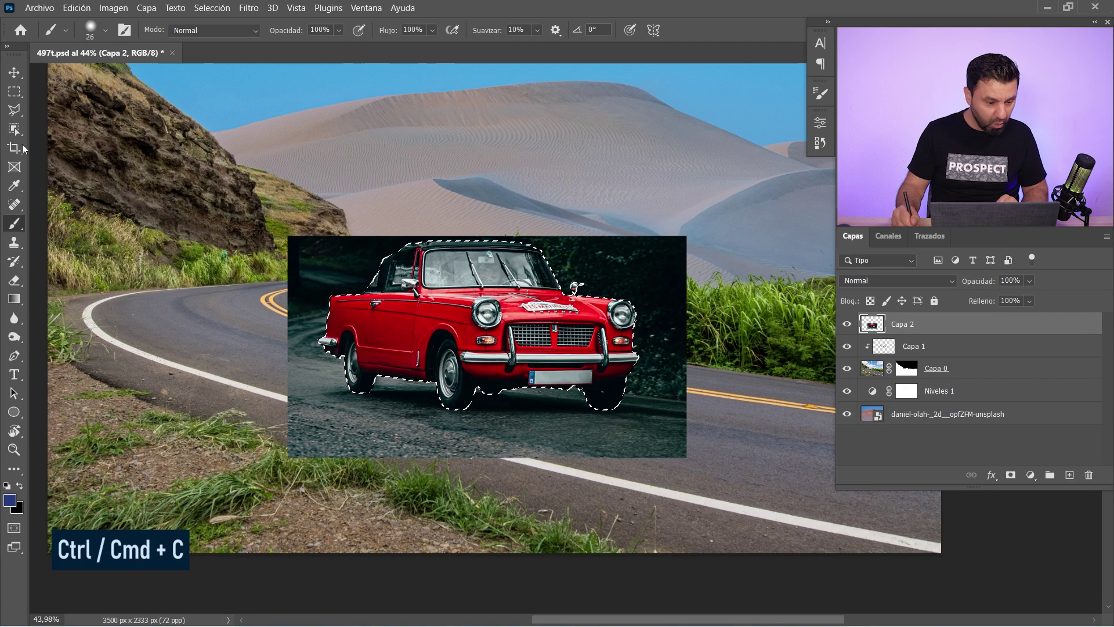
{"action": "left_click", "coordinate": [14, 133]}
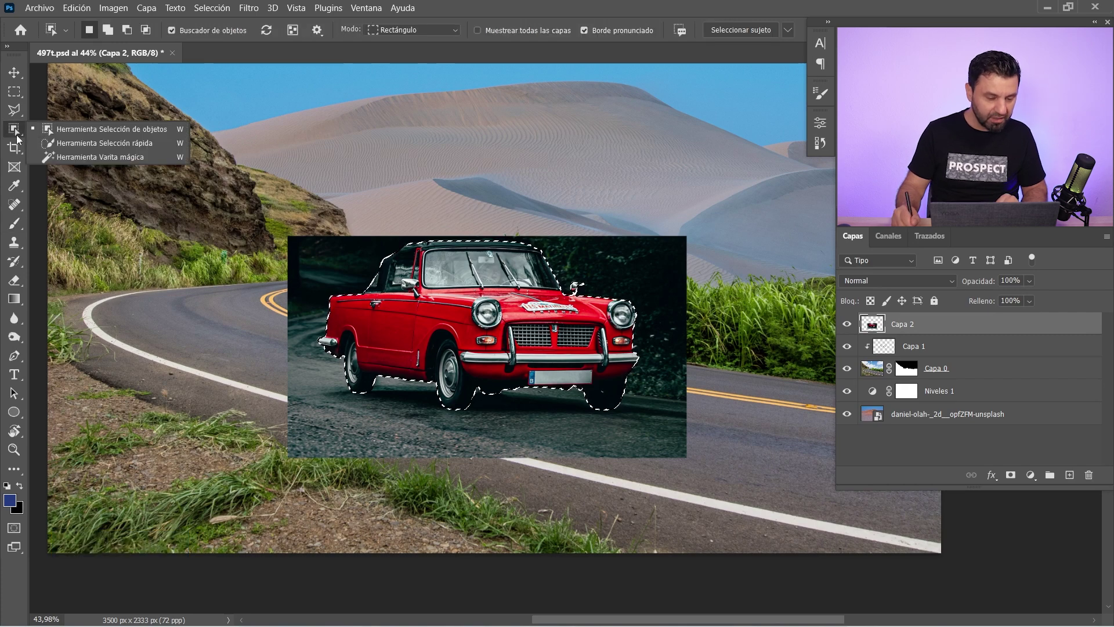
{"action": "right_click", "coordinate": [467, 291]}
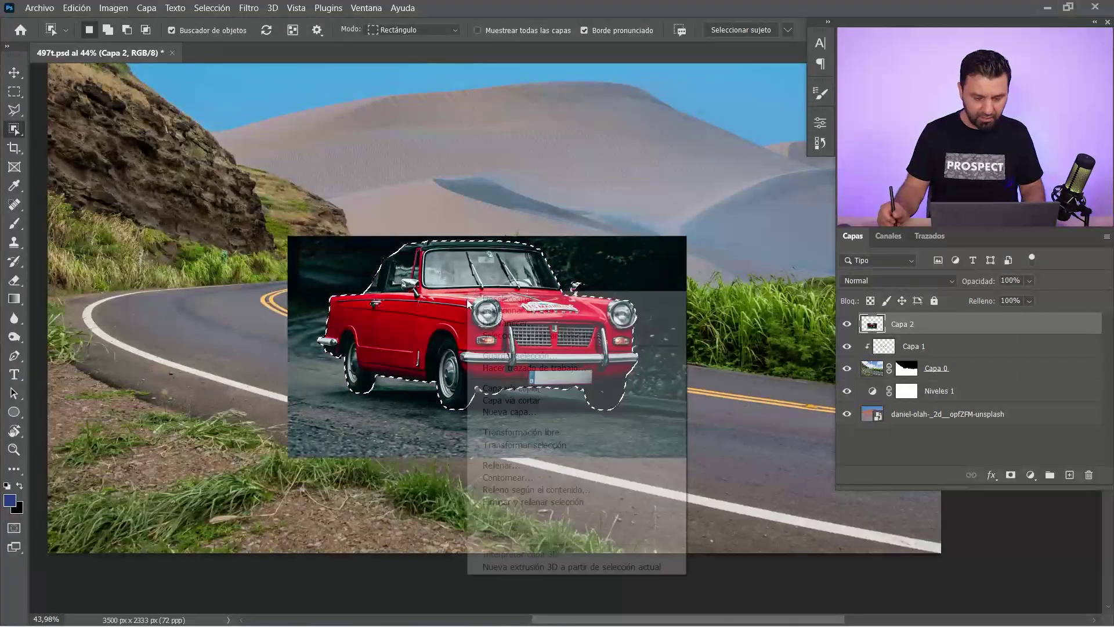
{"action": "left_click", "coordinate": [560, 503]}
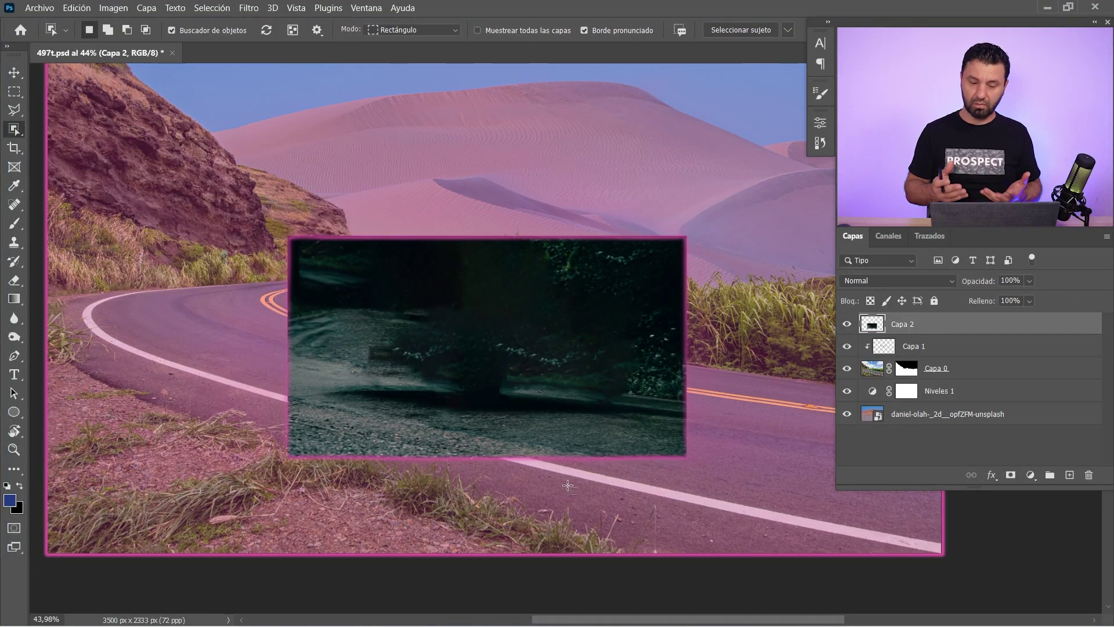
Step: Paste the red car as Capa 3 and nudge it slightly lower
{"action": "key", "text": "v"}
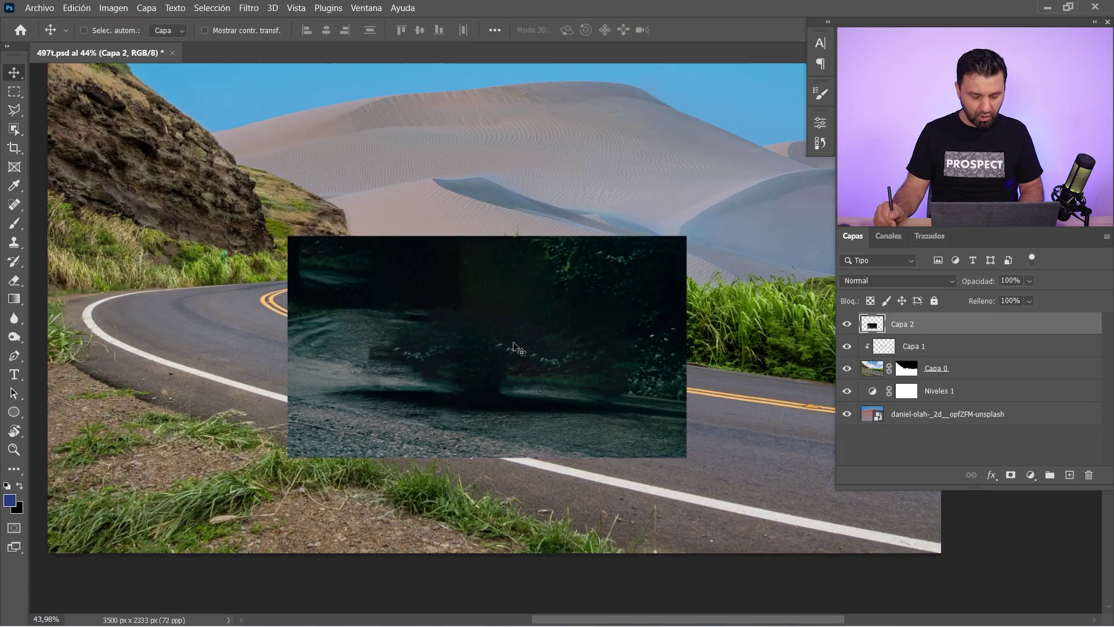
{"action": "key", "text": "ctrl+v"}
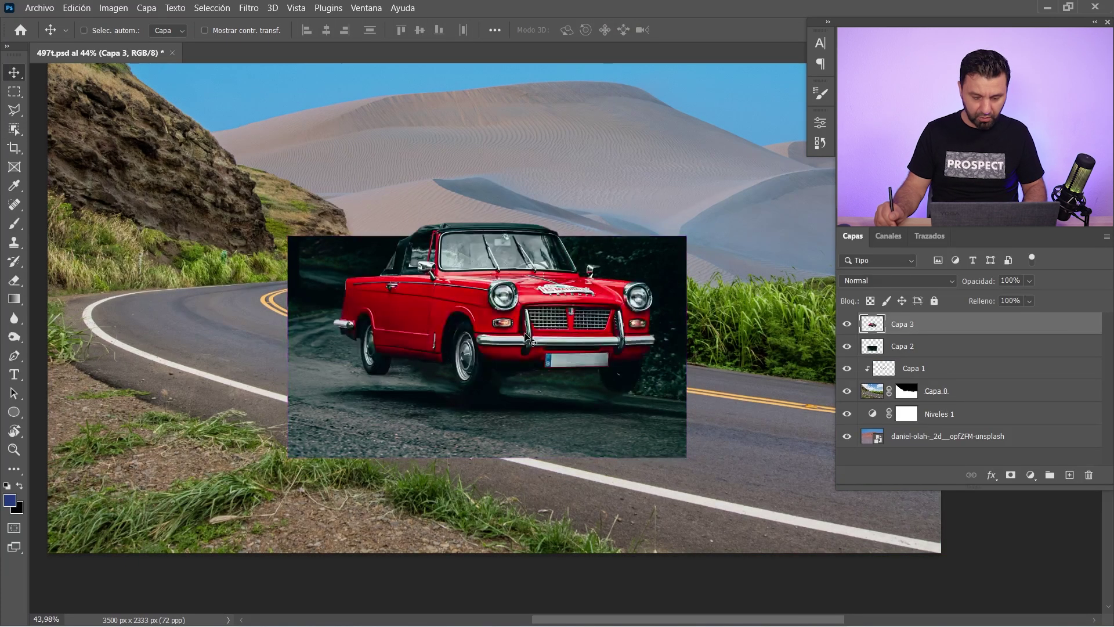
{"action": "left_click_drag", "start_coordinate": [523, 330], "coordinate": [521, 350]}
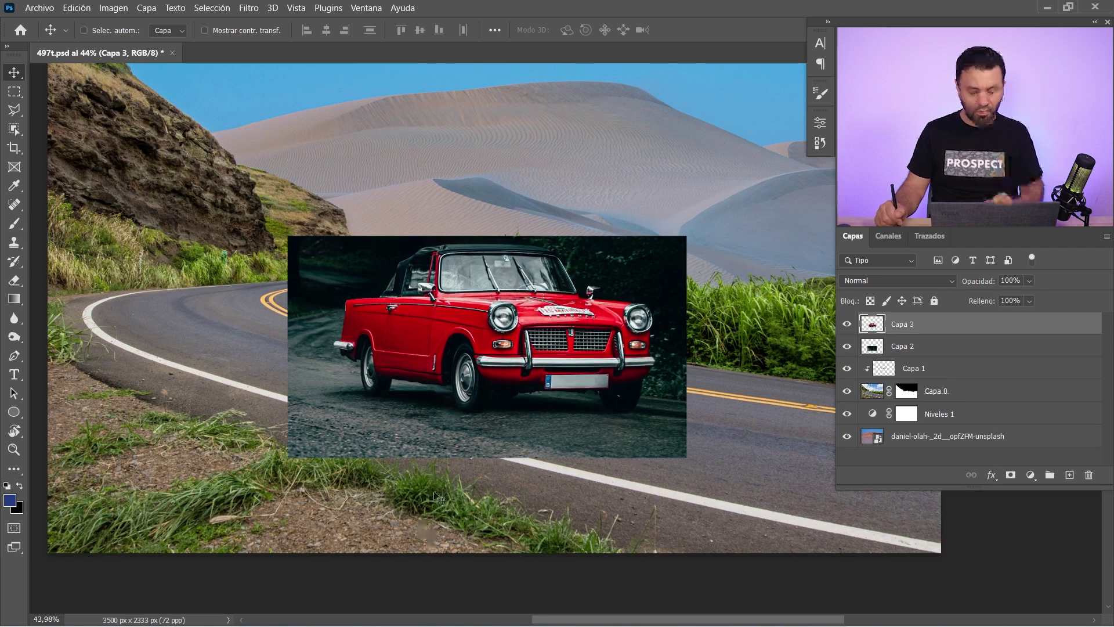
Step: Set Capa 2's blend mode to Oscurecer
{"action": "left_click", "coordinate": [899, 347]}
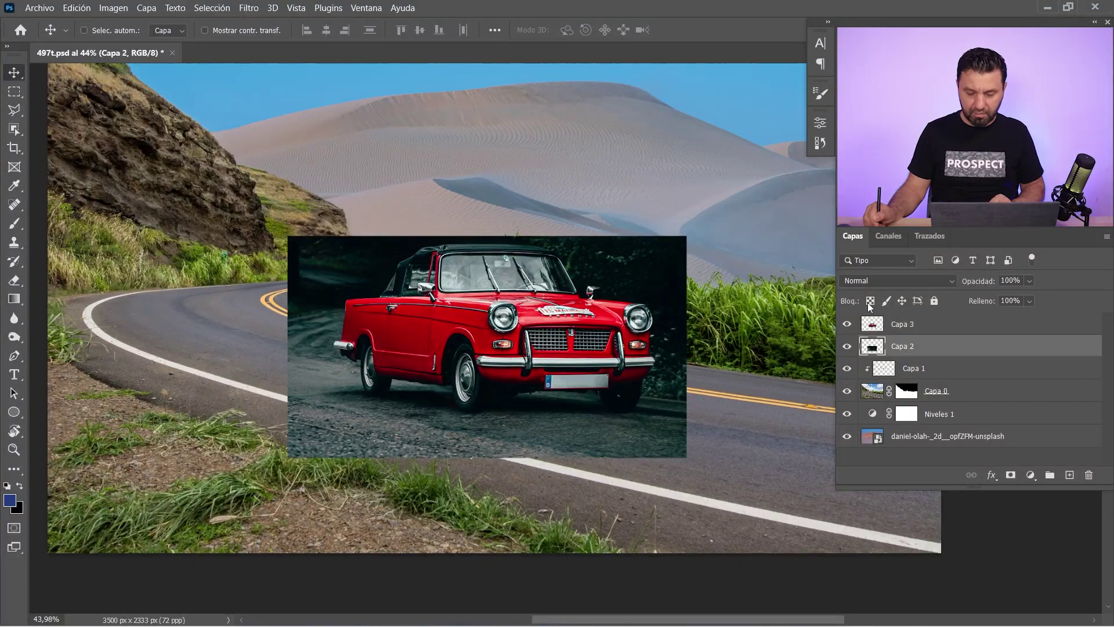
{"action": "left_click", "coordinate": [879, 284]}
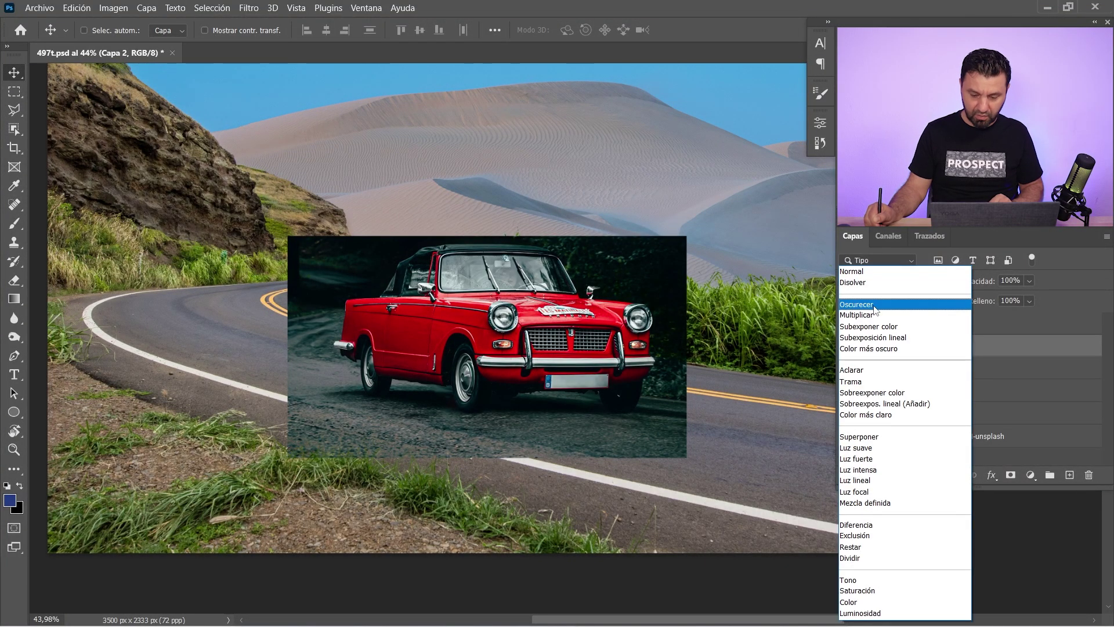
{"action": "left_click", "coordinate": [872, 305]}
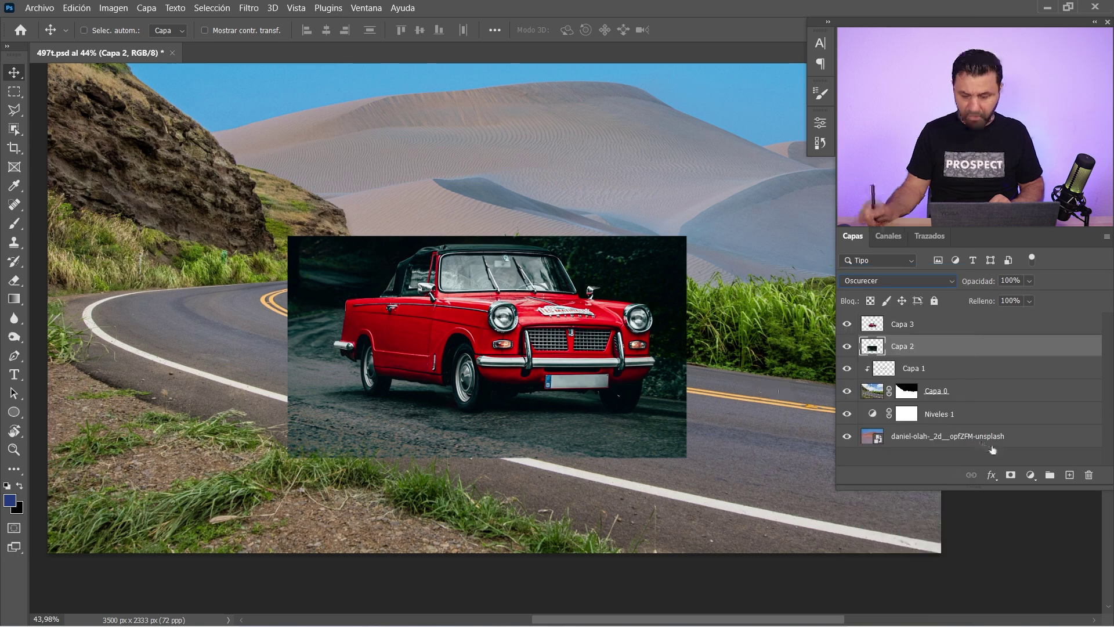
Step: Add a mask to Capa 2 and paint out its dark background with a 175 px black brush
{"action": "left_click", "coordinate": [1010, 475]}
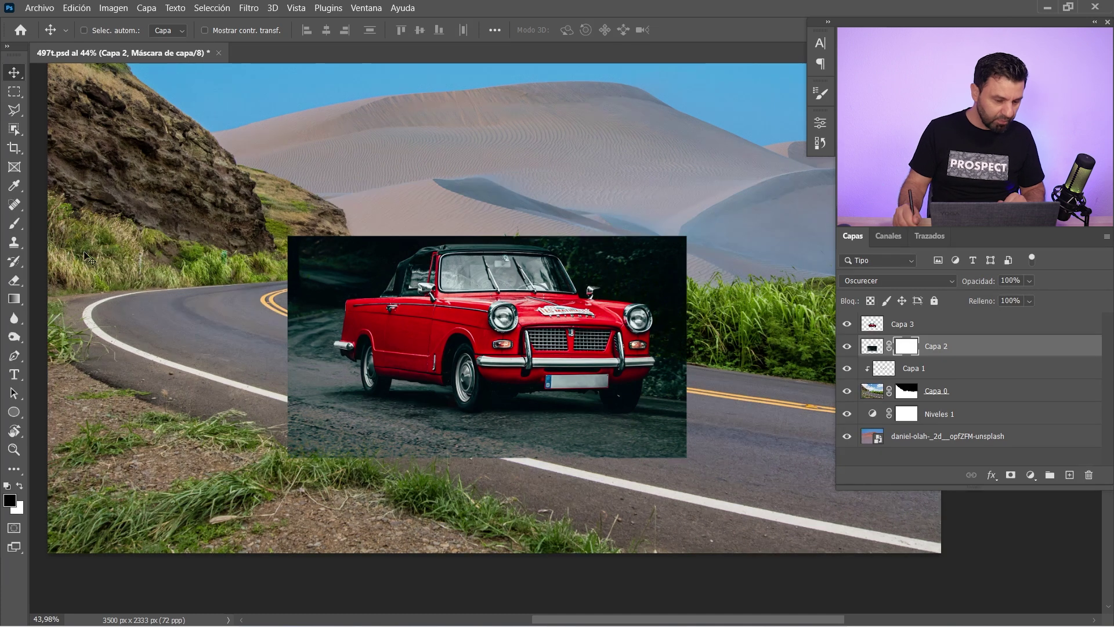
{"action": "left_click", "coordinate": [14, 224]}
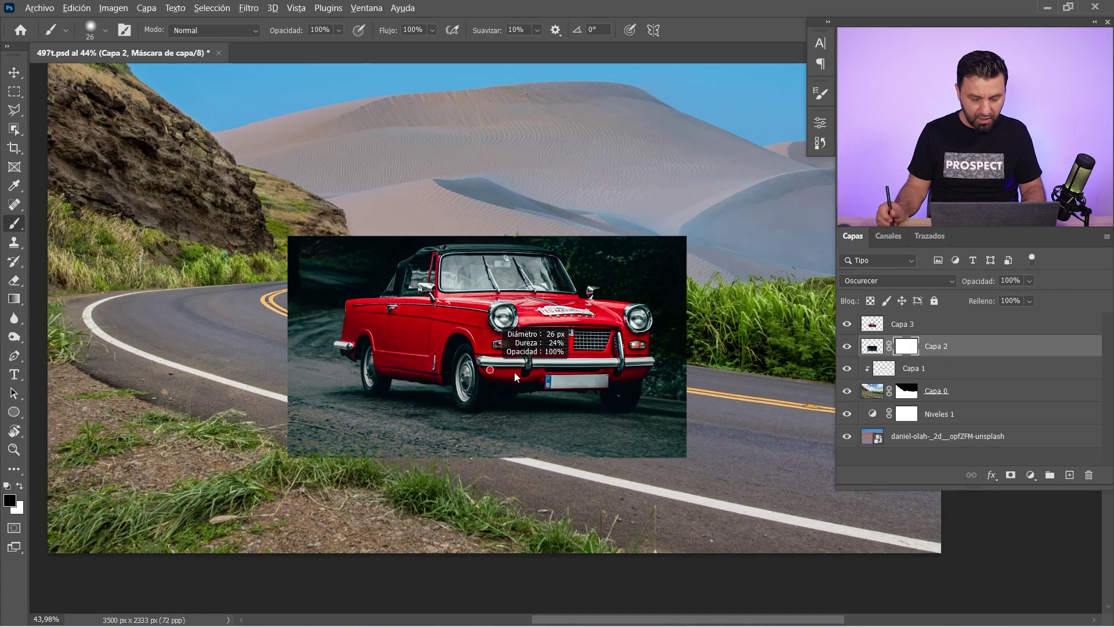
{"action": "left_click_drag", "start_coordinate": [528, 367], "coordinate": [512, 366]}
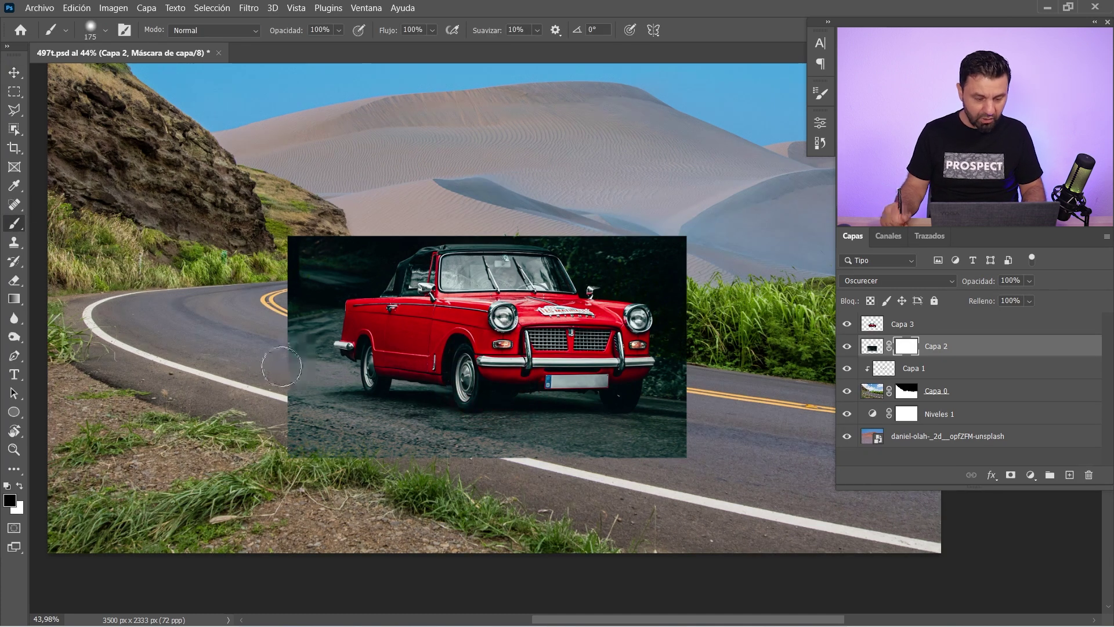
{"action": "mouse_move", "coordinate": [300, 353]}
{"action": "left_mouse_down"}
{"action": "mouse_move", "coordinate": [551, 239]}
{"action": "mouse_move", "coordinate": [613, 338]}
{"action": "left_mouse_up"}
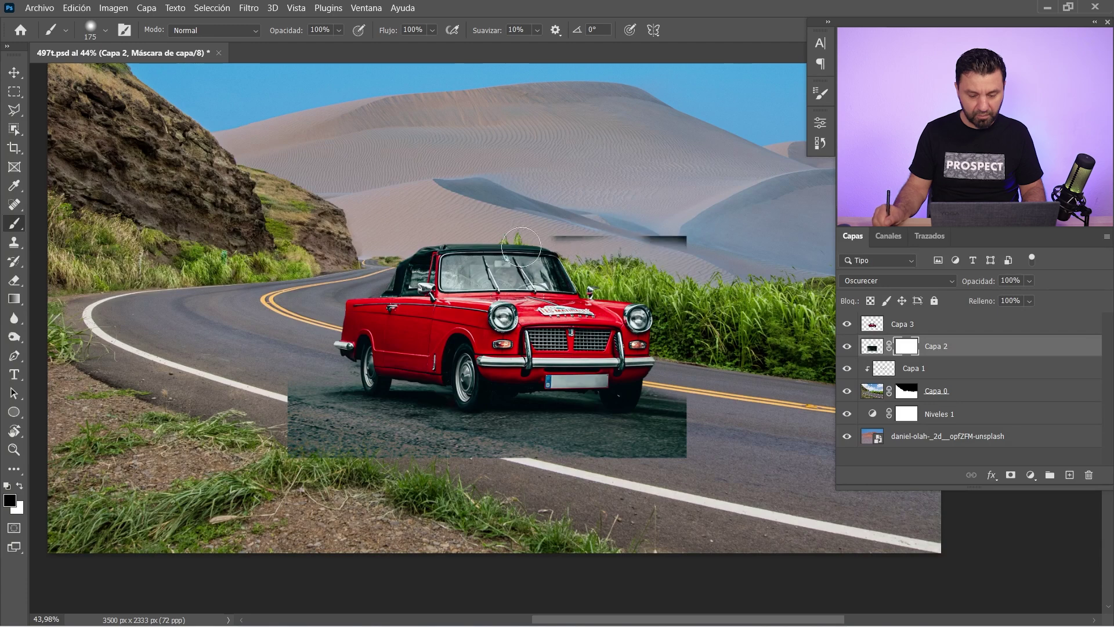
{"action": "left_click_drag", "start_coordinate": [614, 338], "coordinate": [667, 241]}
{"action": "left_click_drag", "start_coordinate": [270, 407], "coordinate": [275, 460]}
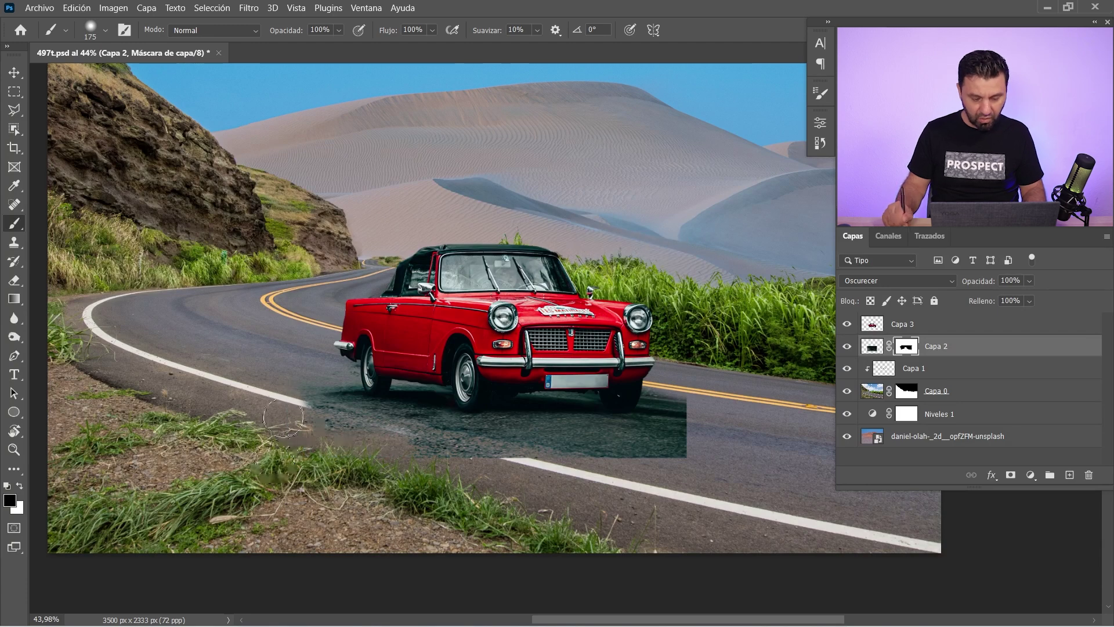
{"action": "mouse_move", "coordinate": [284, 417]}
{"action": "left_mouse_down"}
{"action": "mouse_move", "coordinate": [634, 452]}
{"action": "mouse_move", "coordinate": [702, 435]}
{"action": "left_mouse_up"}
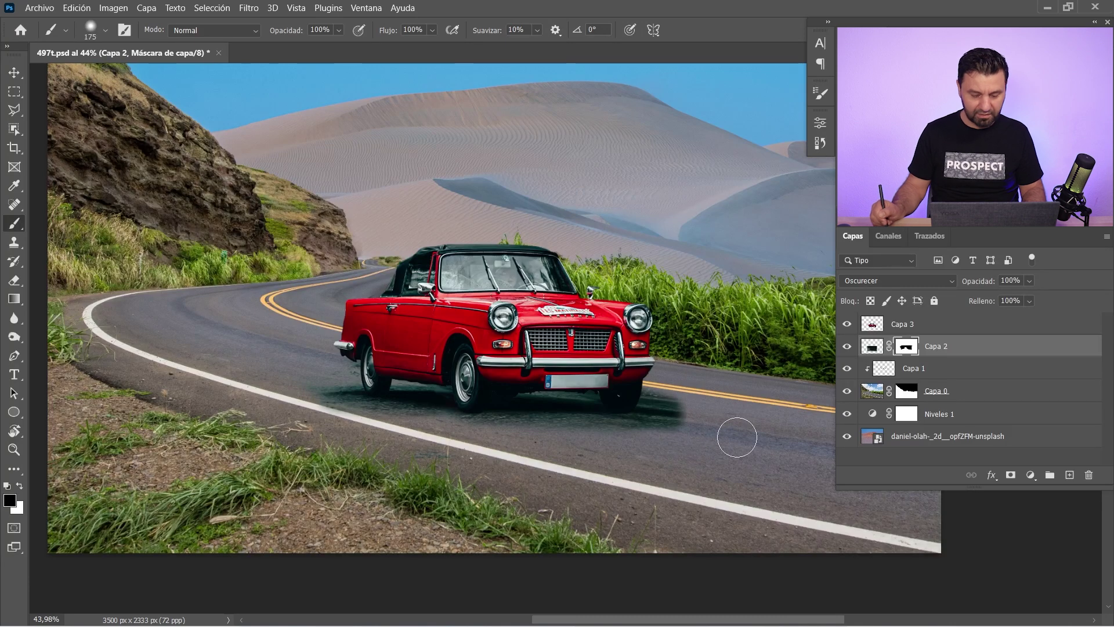
Step: Split Capa 2's Capa subyacente Blend If white slider to 76/148 in Blending Options
{"action": "double_click", "coordinate": [1001, 350]}
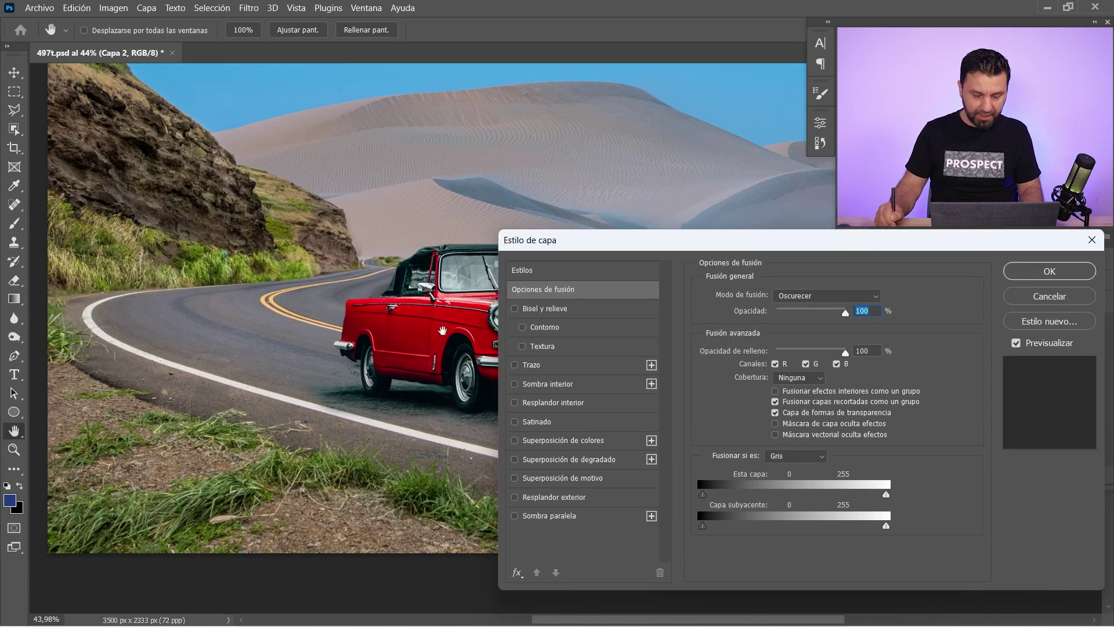
{"action": "left_click_drag", "start_coordinate": [443, 330], "coordinate": [220, 322]}
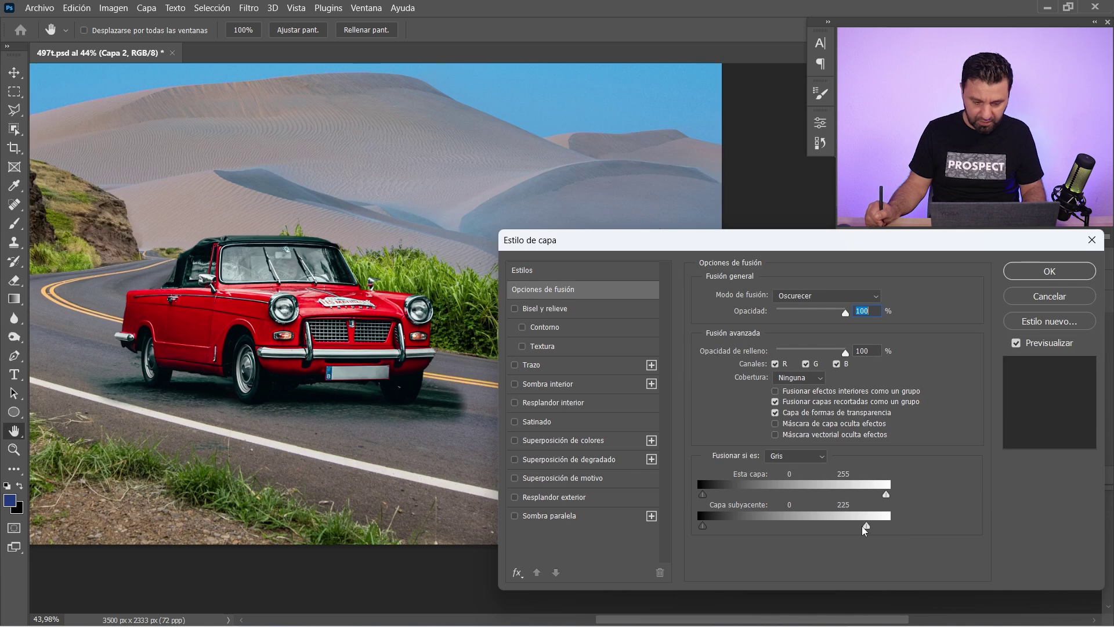
{"action": "left_click_drag", "start_coordinate": [814, 526], "coordinate": [781, 527]}
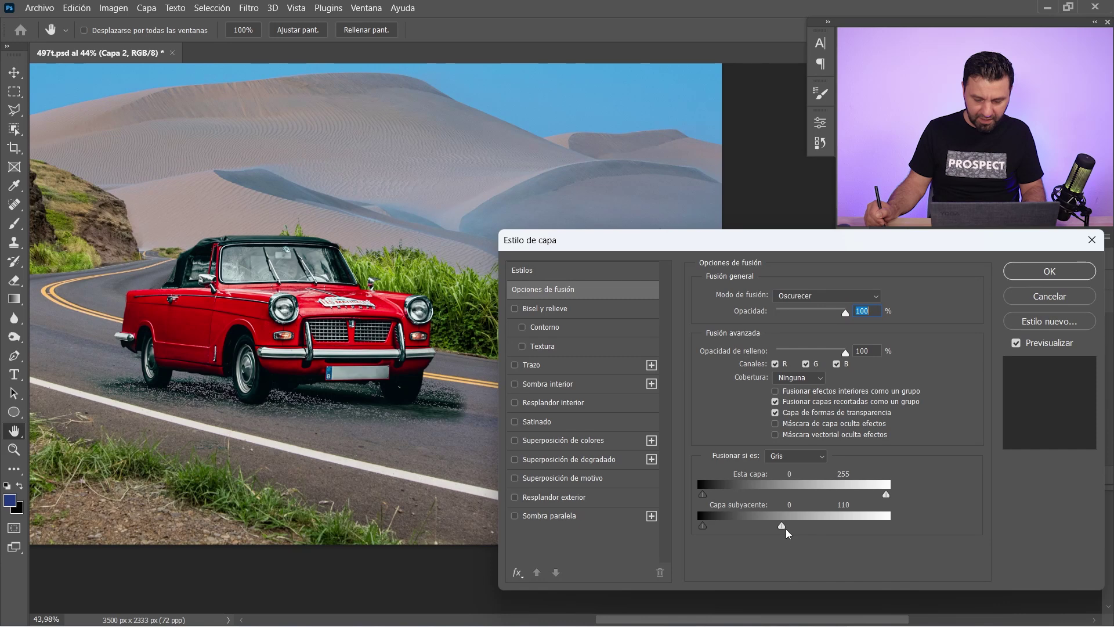
{"action": "mouse_move", "coordinate": [782, 527]}
{"action": "left_mouse_down"}
{"action": "mouse_move", "coordinate": [815, 526]}
{"action": "mouse_move", "coordinate": [746, 534]}
{"action": "left_mouse_up"}
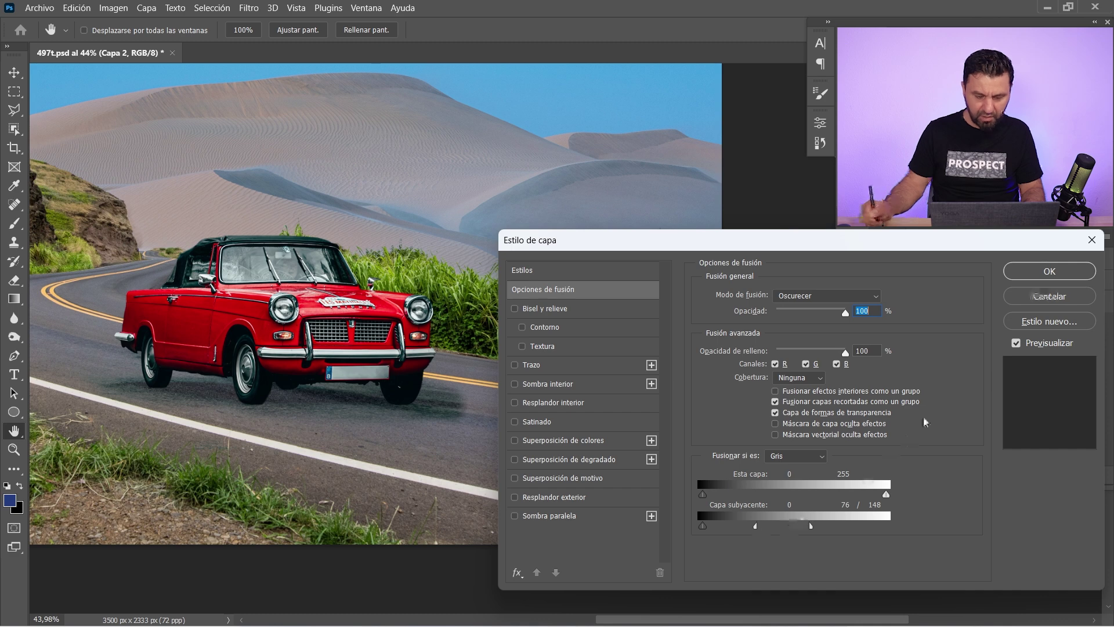
{"action": "left_click", "coordinate": [1028, 278]}
Step: Paint Capa 2's mask around the car's front with a soft 302 px, 10% flow brush
{"action": "key", "text": "b"}
{"action": "key", "text": "d"}
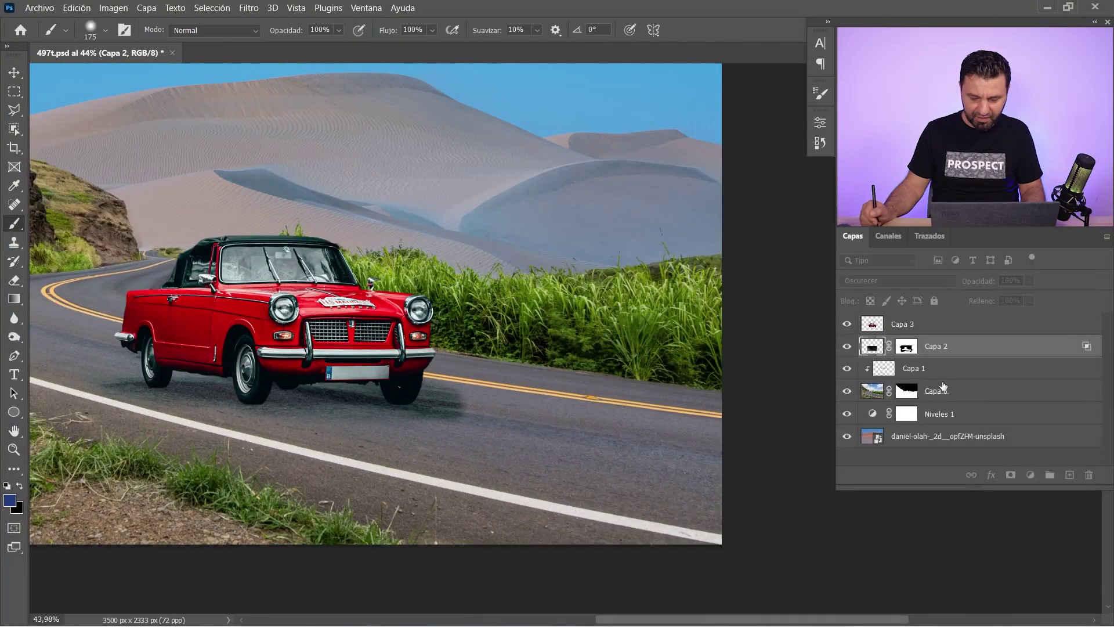
{"action": "left_click", "coordinate": [906, 346]}
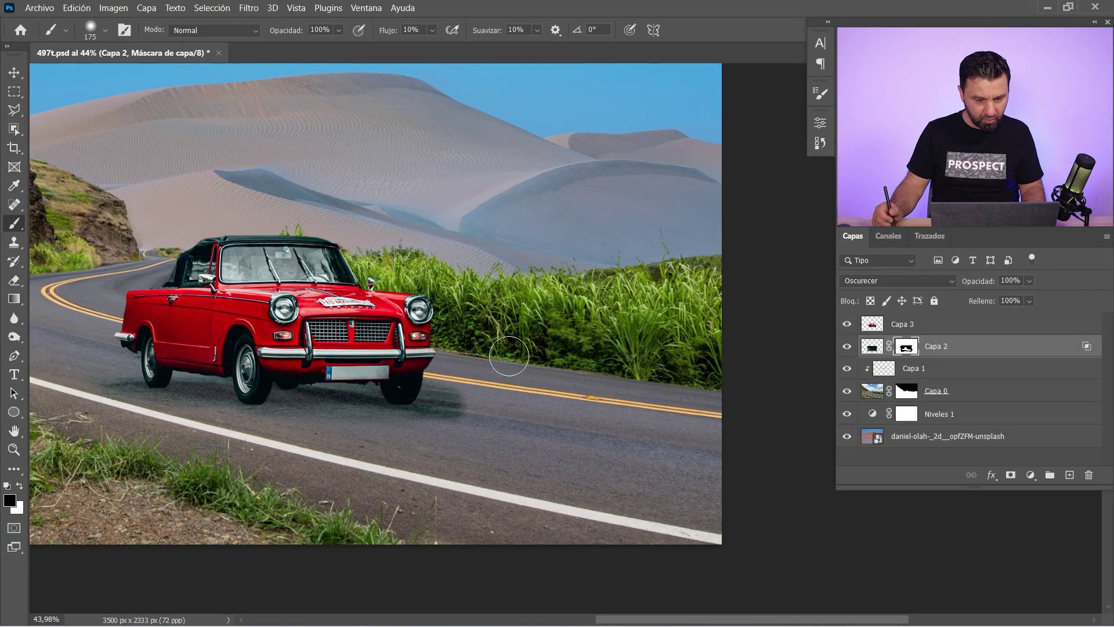
{"action": "left_click_drag", "start_coordinate": [509, 355], "coordinate": [531, 364]}
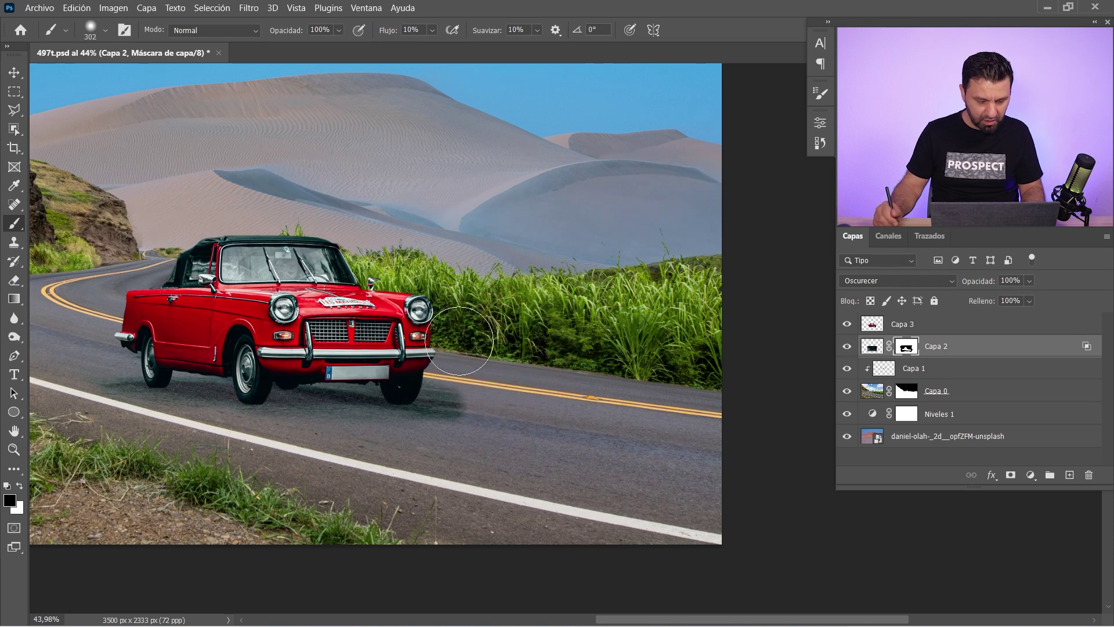
{"action": "mouse_move", "coordinate": [459, 340]}
{"action": "left_mouse_down"}
{"action": "mouse_move", "coordinate": [429, 356]}
{"action": "mouse_move", "coordinate": [473, 386]}
{"action": "mouse_move", "coordinate": [460, 369]}
{"action": "mouse_move", "coordinate": [485, 435]}
{"action": "left_mouse_up"}
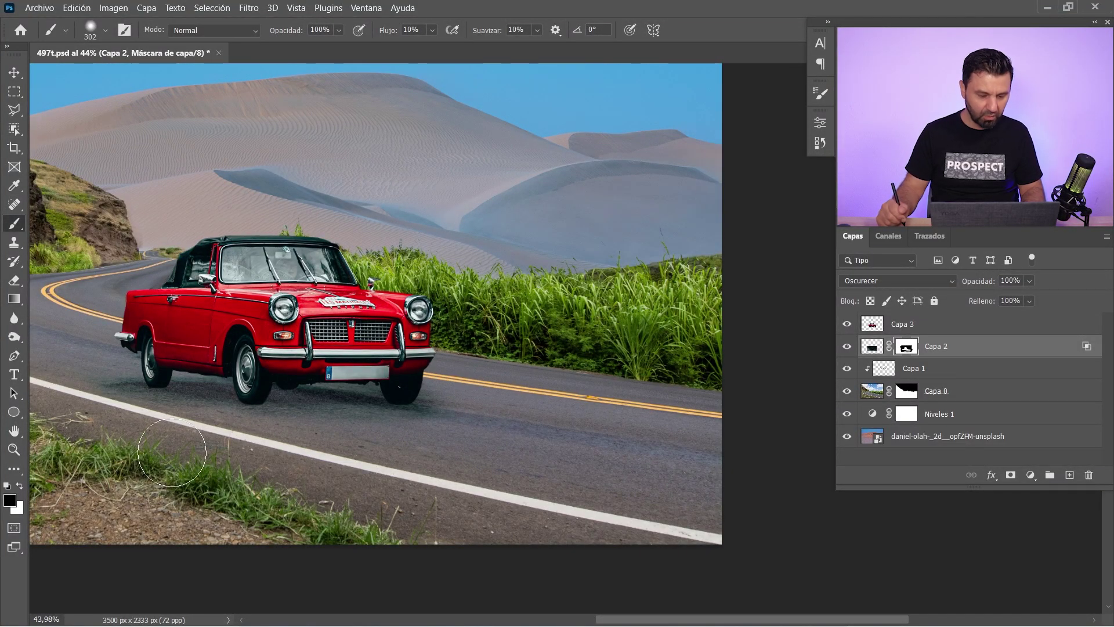
{"action": "scroll", "coordinate": [460, 373], "scroll_direction": "down", "scroll_amount": 2}
{"action": "left_click", "coordinate": [934, 330]}
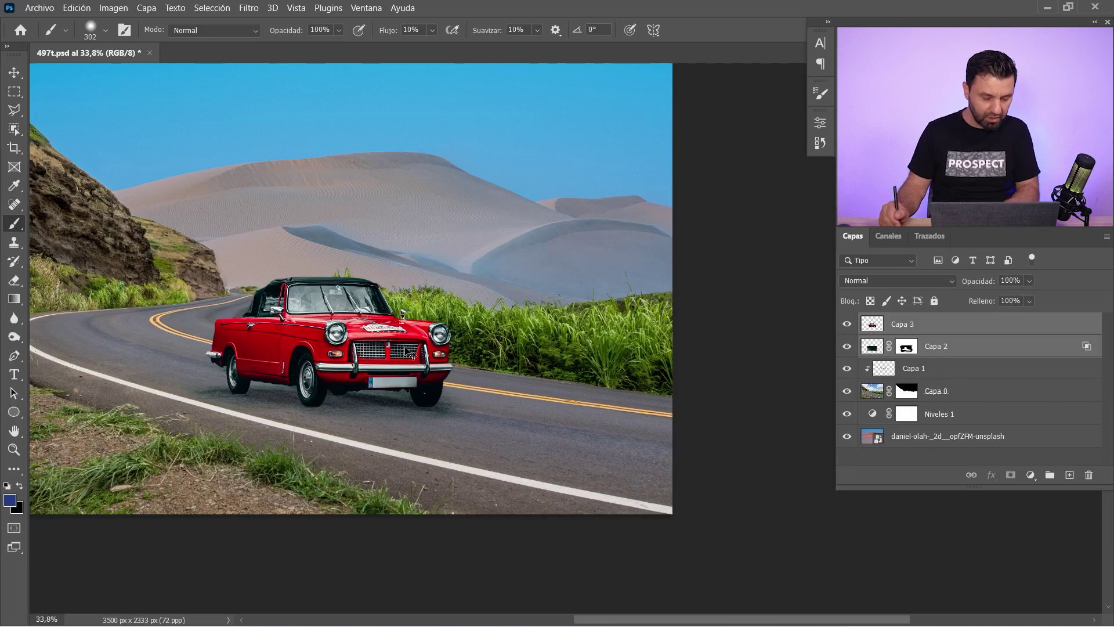
Step: Move the red car left and up, widen it to 101.33% with 2.25 skew
{"action": "key", "text": "ctrl+t"}
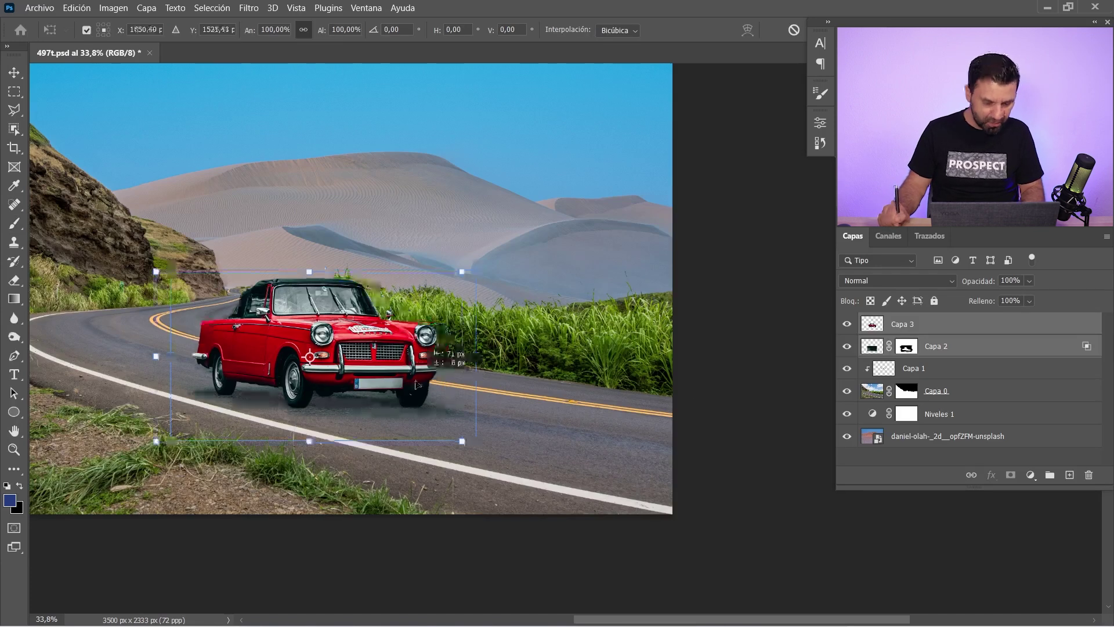
{"action": "left_click_drag", "start_coordinate": [425, 355], "coordinate": [405, 348]}
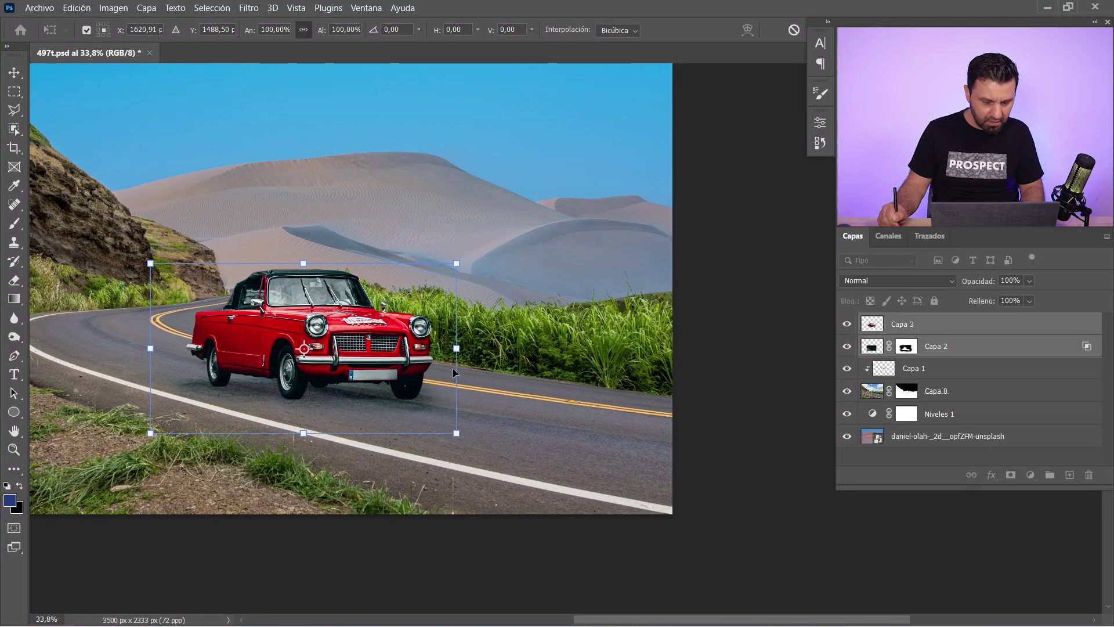
{"action": "left_click_drag", "start_coordinate": [458, 355], "coordinate": [461, 356]}
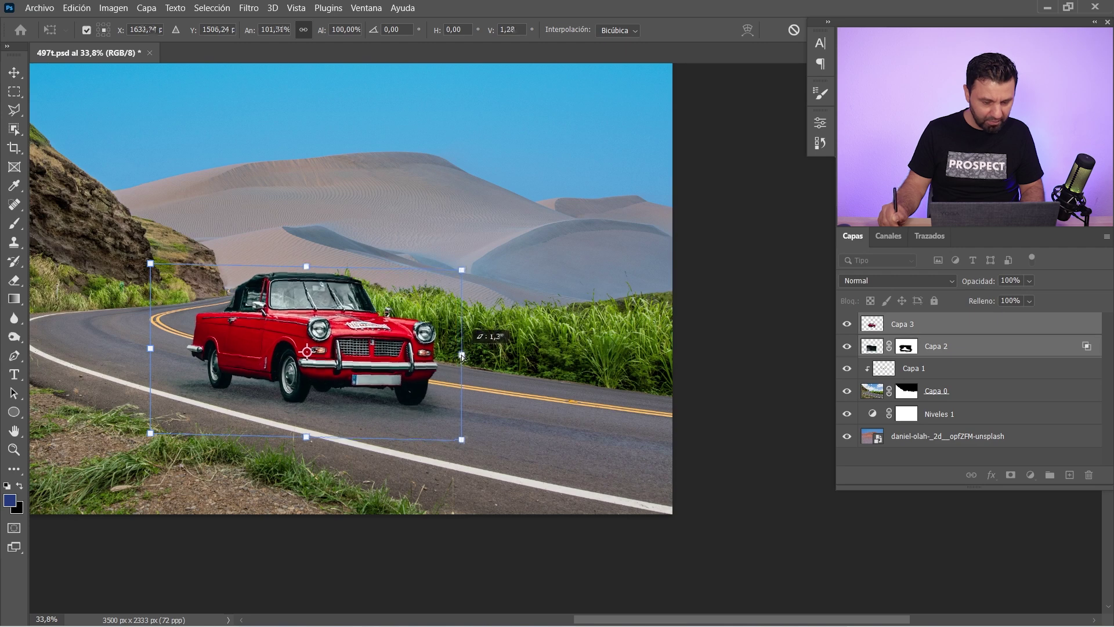
{"action": "left_click_drag", "start_coordinate": [150, 263], "coordinate": [153, 271]}
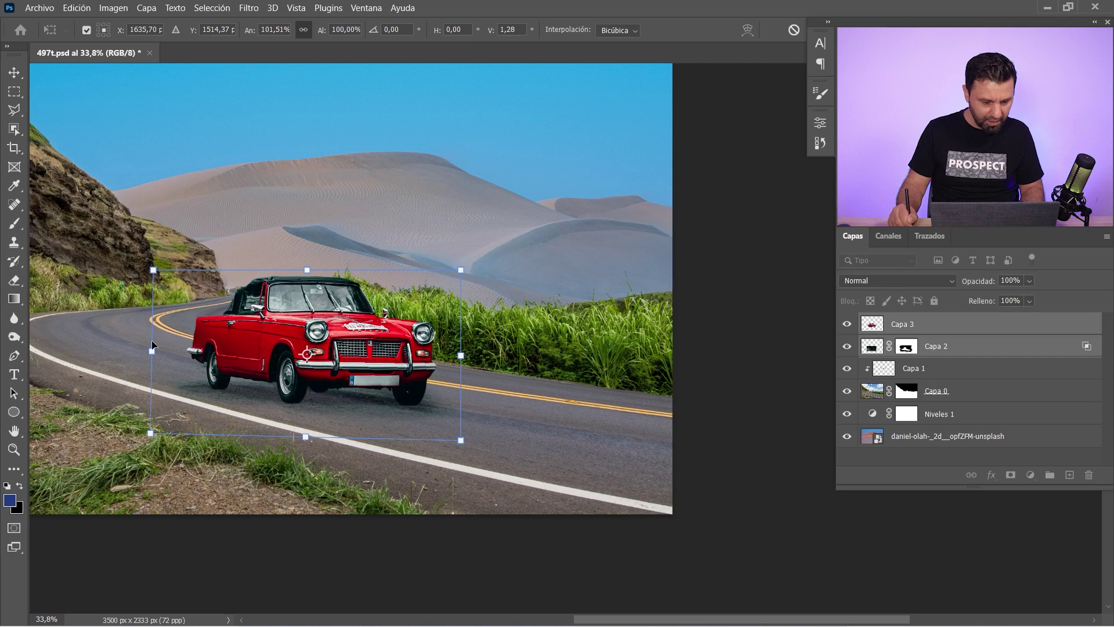
{"action": "left_click_drag", "start_coordinate": [152, 352], "coordinate": [155, 348]}
{"action": "left_click_drag", "start_coordinate": [154, 347], "coordinate": [152, 346]}
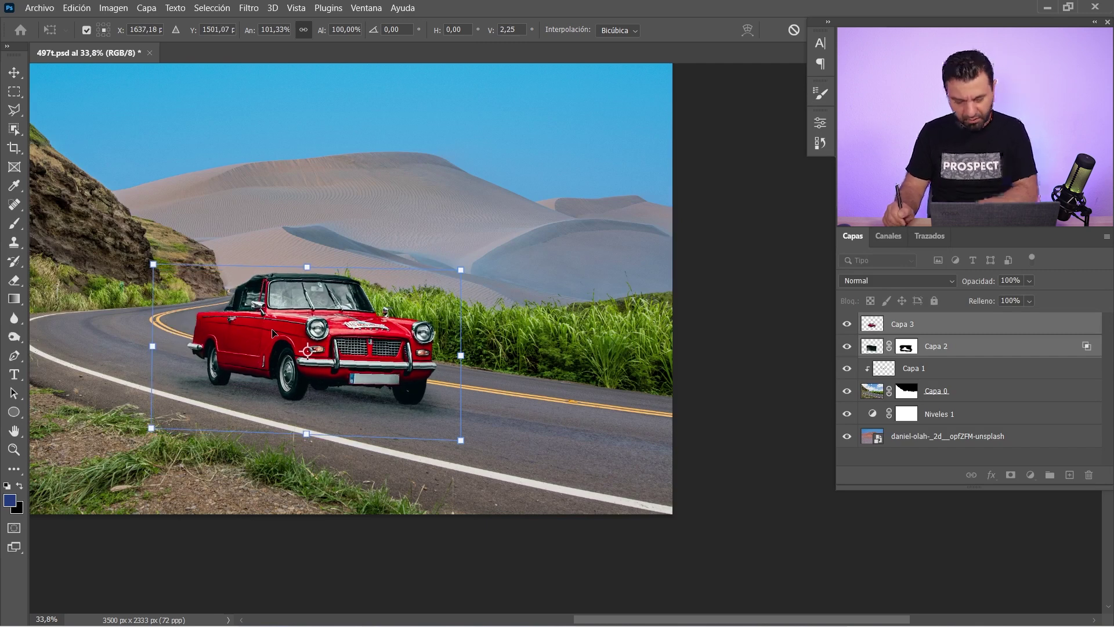
{"action": "key", "text": "Return"}
{"action": "key", "text": "b"}
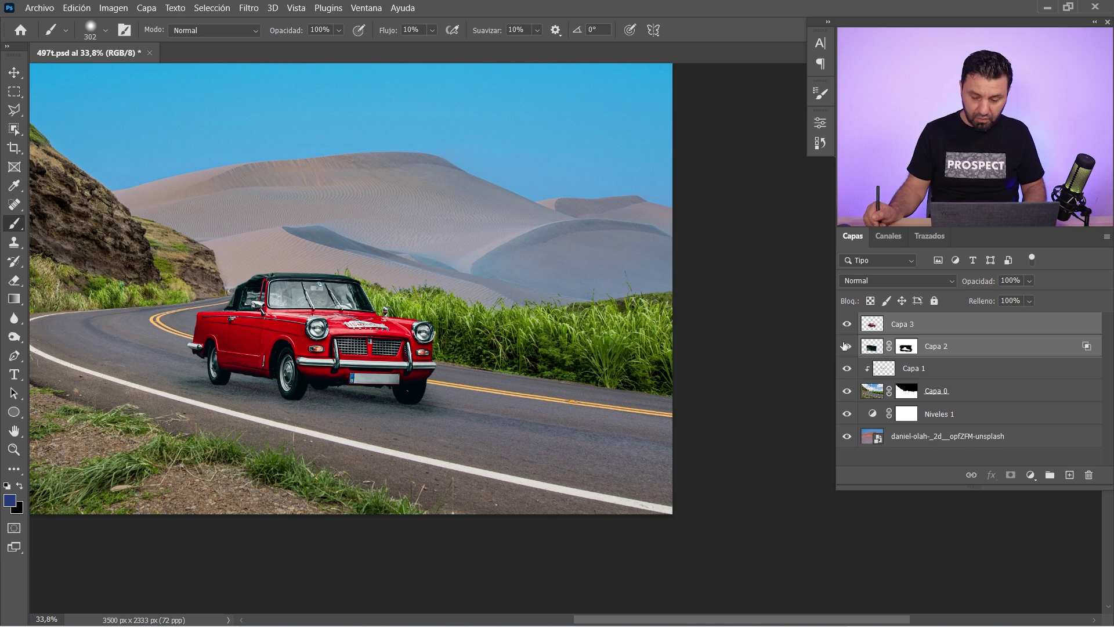
{"action": "left_click", "coordinate": [931, 327]}
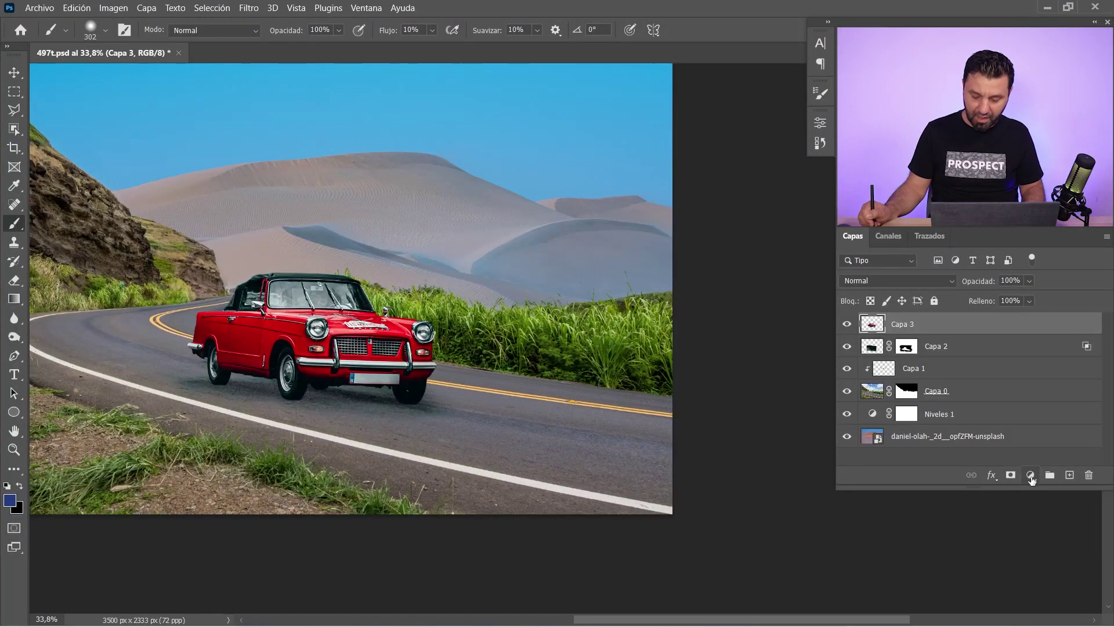
Step: Add a Tono/saturación layer clipped to Capa 3 with hue +41 and saturation +8
{"action": "left_click", "coordinate": [1031, 476]}
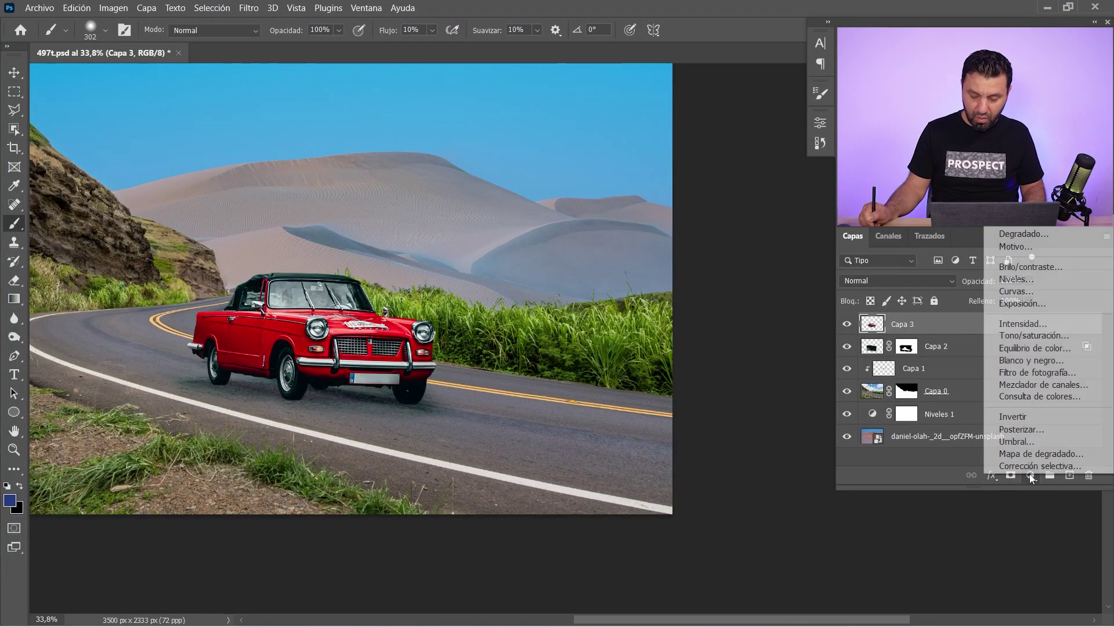
{"action": "left_click", "coordinate": [1028, 336]}
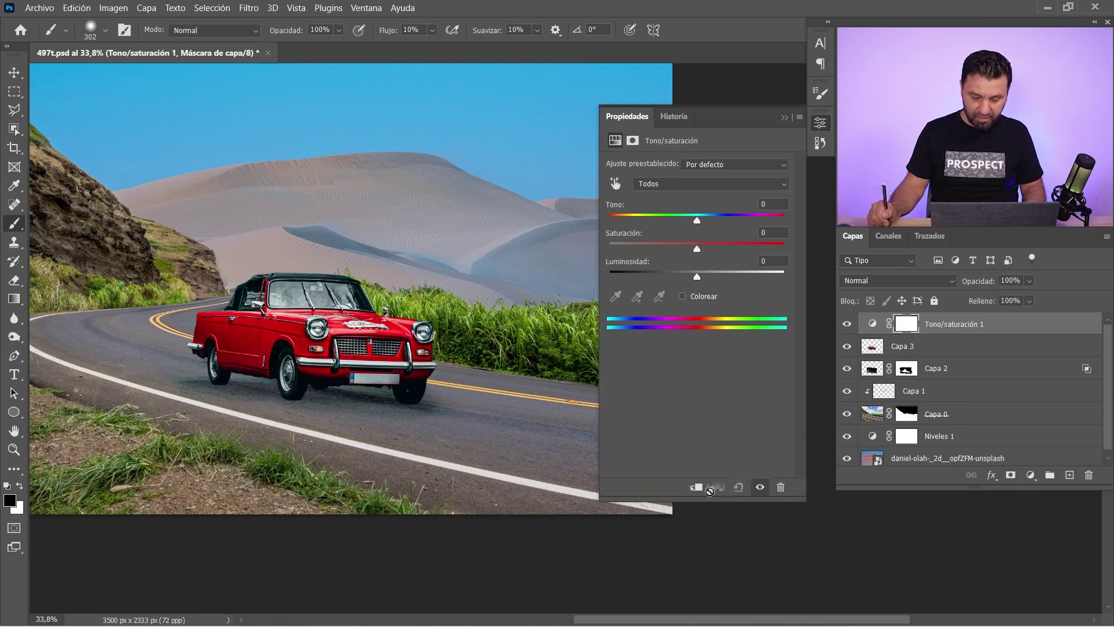
{"action": "left_click", "coordinate": [697, 489]}
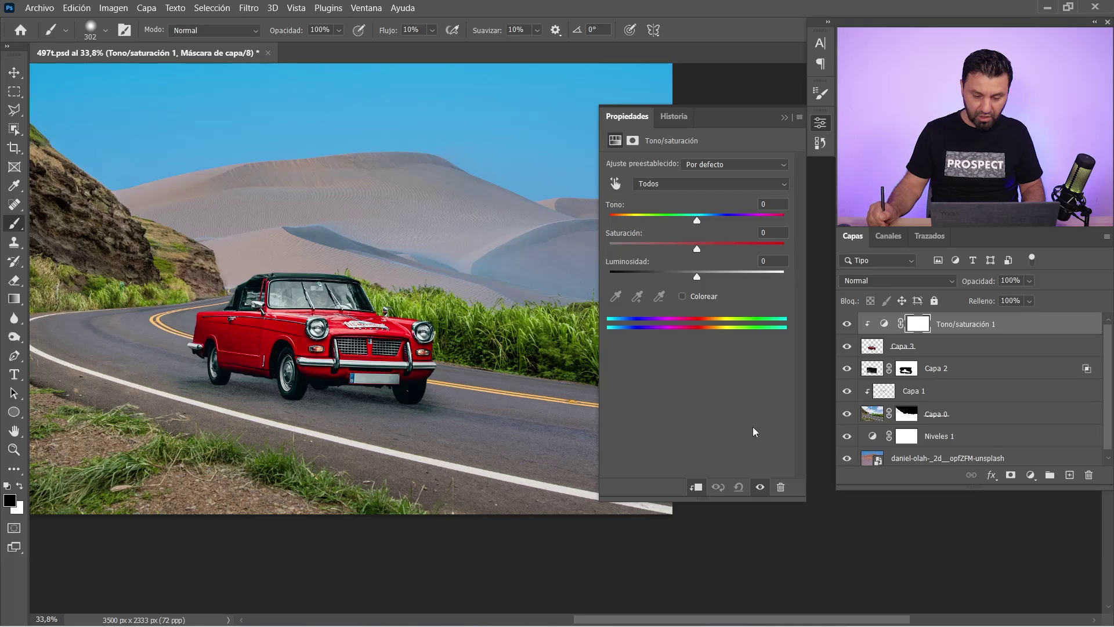
{"action": "mouse_move", "coordinate": [685, 221]}
{"action": "left_mouse_down"}
{"action": "mouse_move", "coordinate": [653, 218]}
{"action": "mouse_move", "coordinate": [735, 225]}
{"action": "left_mouse_up"}
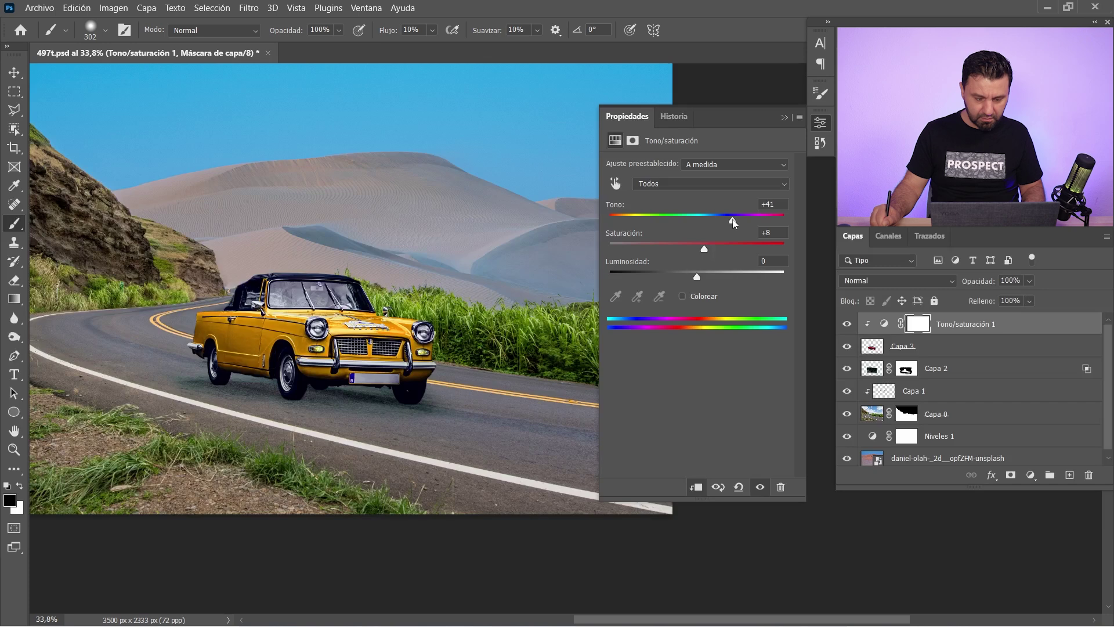
{"action": "left_click", "coordinate": [925, 327]}
{"action": "mouse_move", "coordinate": [314, 329]}
{"action": "left_mouse_down"}
{"action": "mouse_move", "coordinate": [382, 324]}
{"action": "mouse_move", "coordinate": [228, 334]}
{"action": "mouse_move", "coordinate": [216, 363]}
{"action": "left_mouse_up"}
Step: Paint the license plate's blue strip out of the Tono/saturación 1 mask, then select Capa 1
{"action": "left_click_drag", "start_coordinate": [306, 385], "coordinate": [357, 389]}
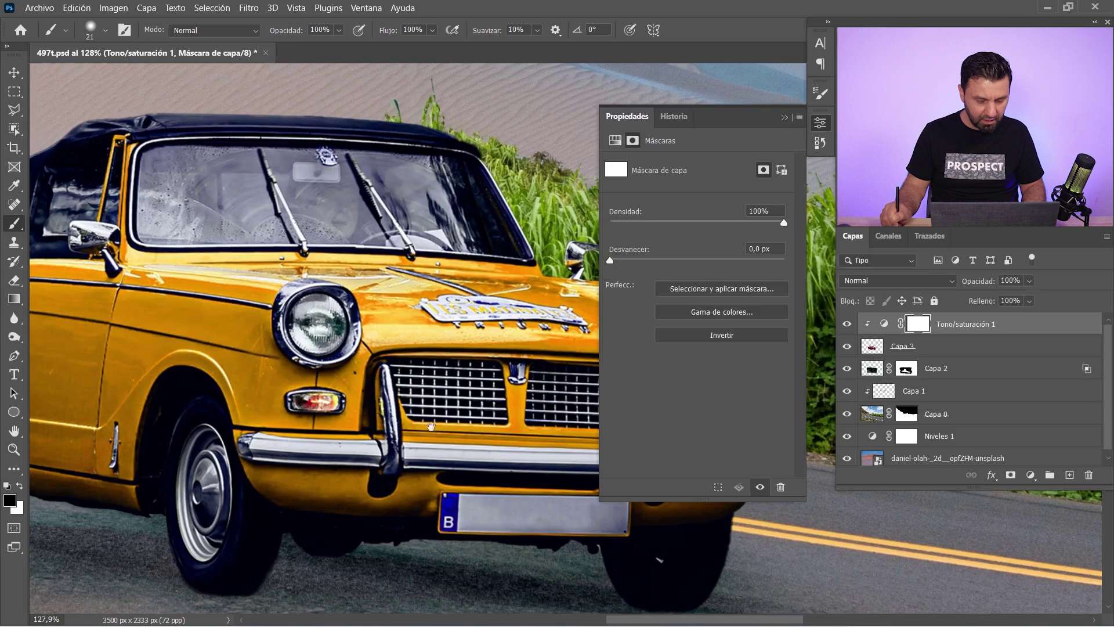
{"action": "left_click_drag", "start_coordinate": [431, 426], "coordinate": [298, 381]}
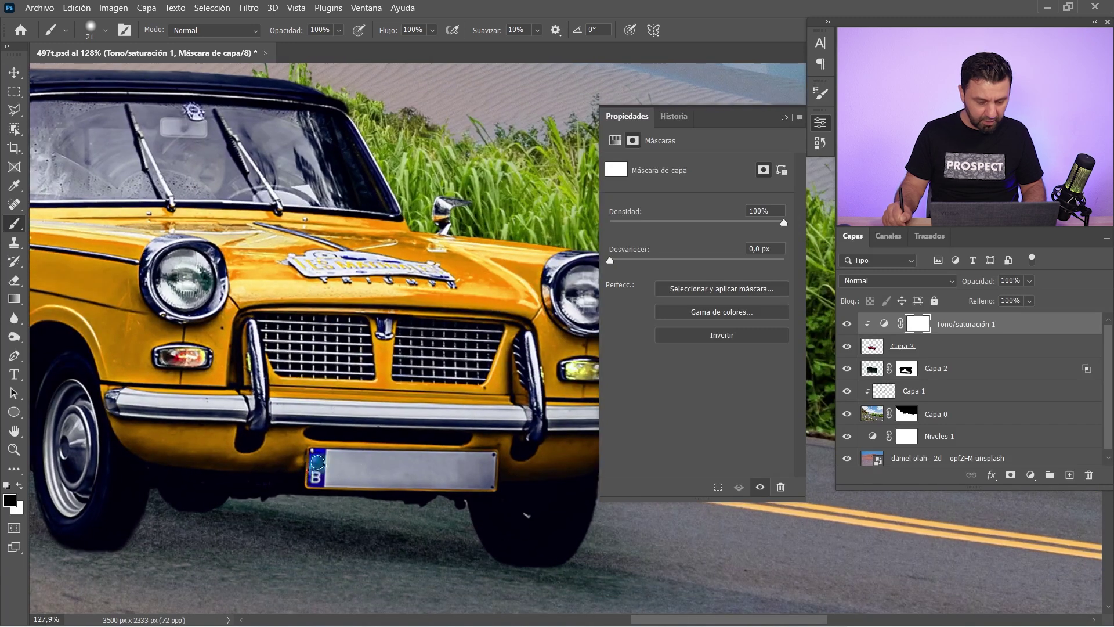
{"action": "left_click_drag", "start_coordinate": [317, 461], "coordinate": [317, 469]}
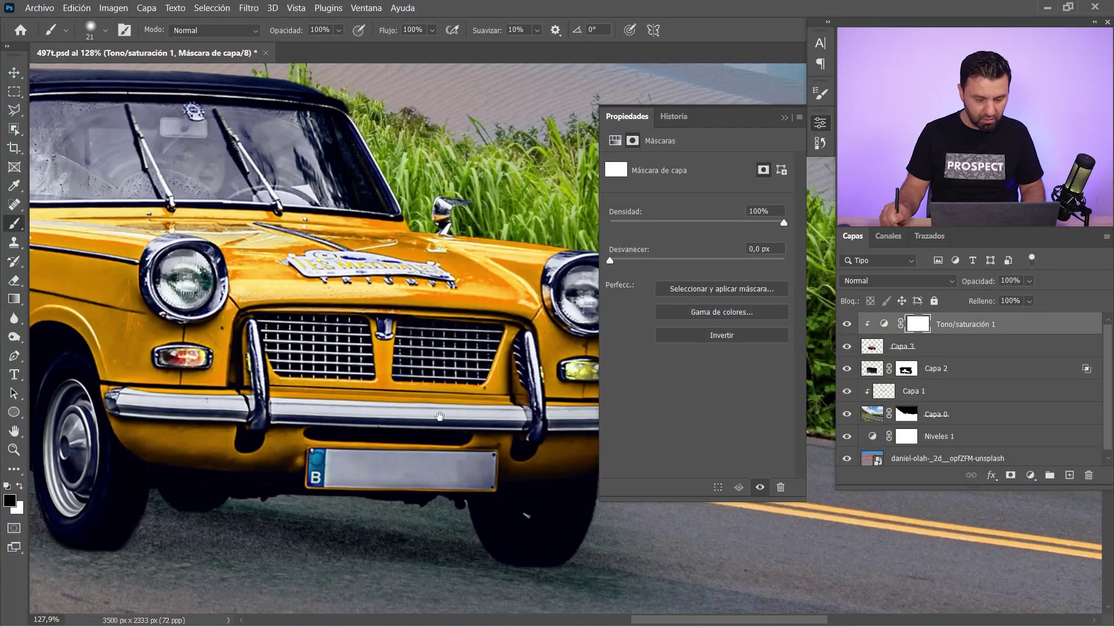
{"action": "left_click_drag", "start_coordinate": [439, 416], "coordinate": [345, 411]}
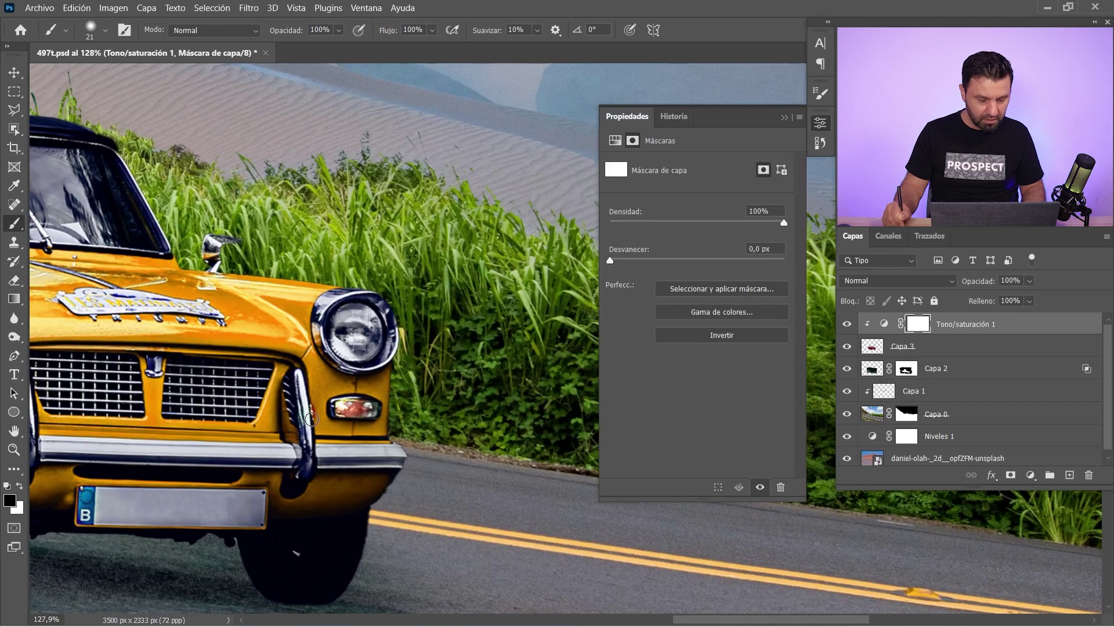
{"action": "key", "text": "ctrl+0"}
{"action": "left_click", "coordinate": [963, 345]}
{"action": "left_click", "coordinate": [970, 398]}
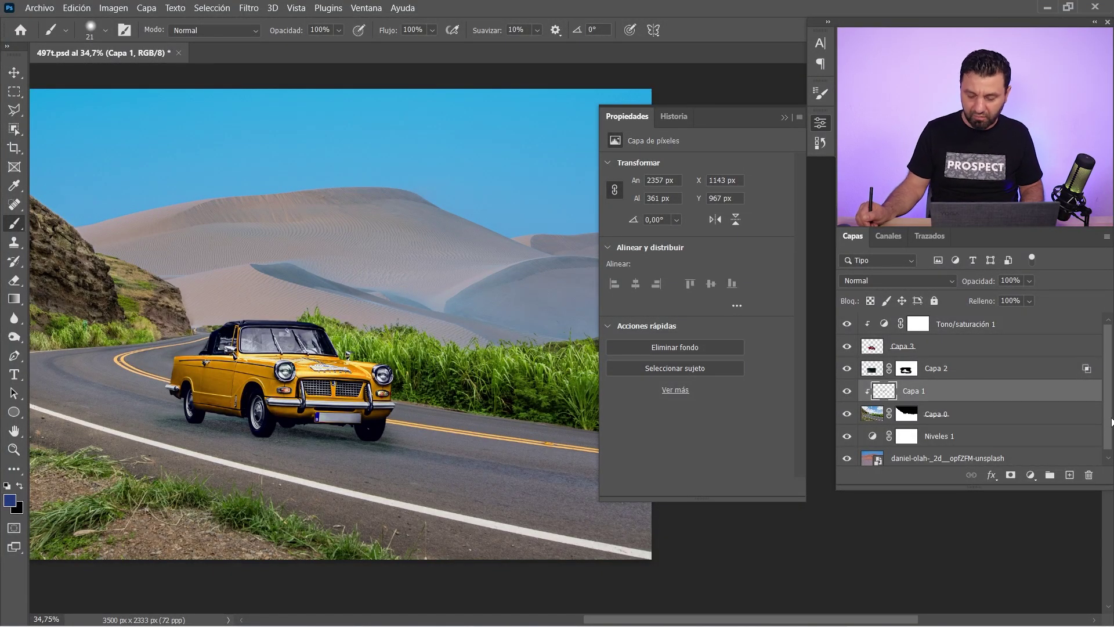
Step: Merge Capa 1 and all layers below into a smart object, then start a Tilt-Shift blur
{"action": "left_click_drag", "start_coordinate": [1111, 421], "coordinate": [1106, 443]}
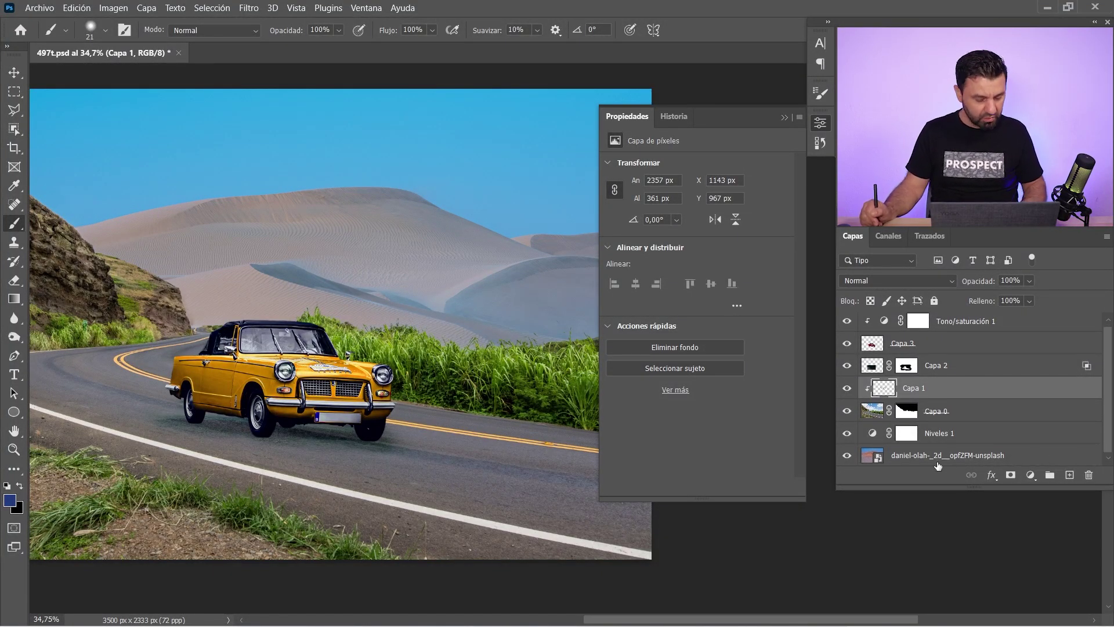
{"action": "left_click", "coordinate": [960, 456], "text": "shift"}
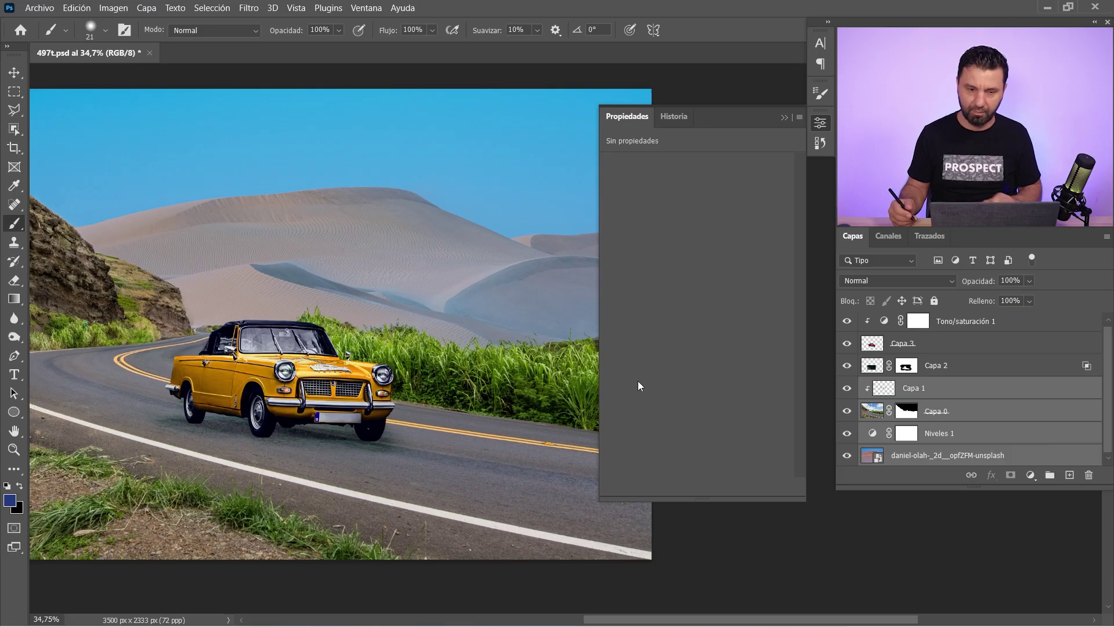
{"action": "key", "text": "ctrl+s"}
{"action": "right_click", "coordinate": [922, 387]}
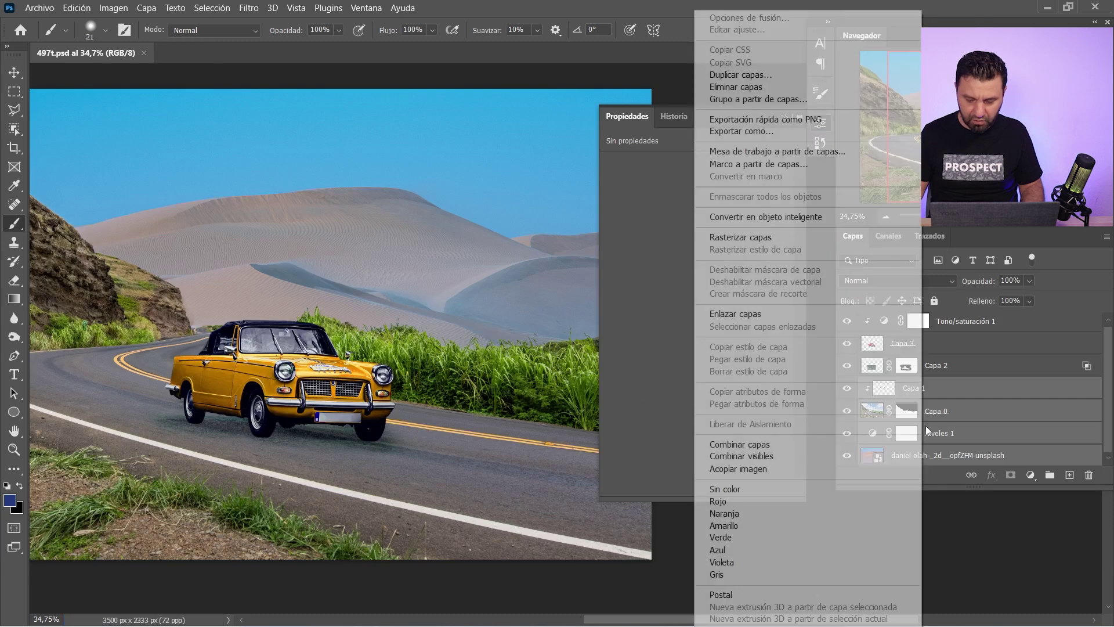
{"action": "left_click", "coordinate": [765, 219]}
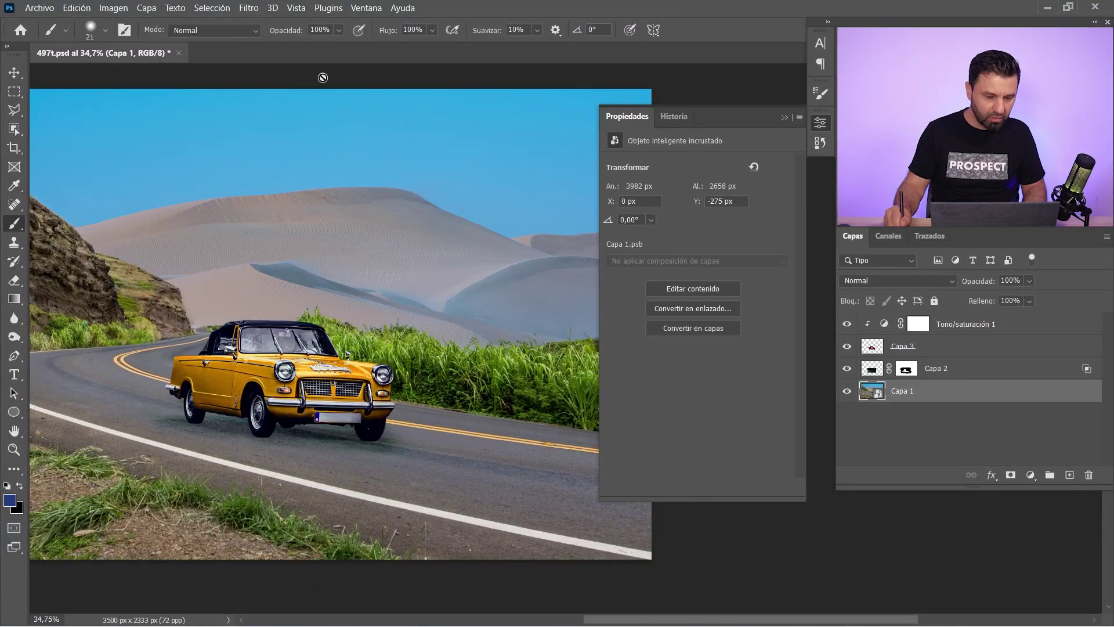
{"action": "left_click", "coordinate": [254, 10]}
{"action": "mouse_move", "coordinate": [306, 235]}
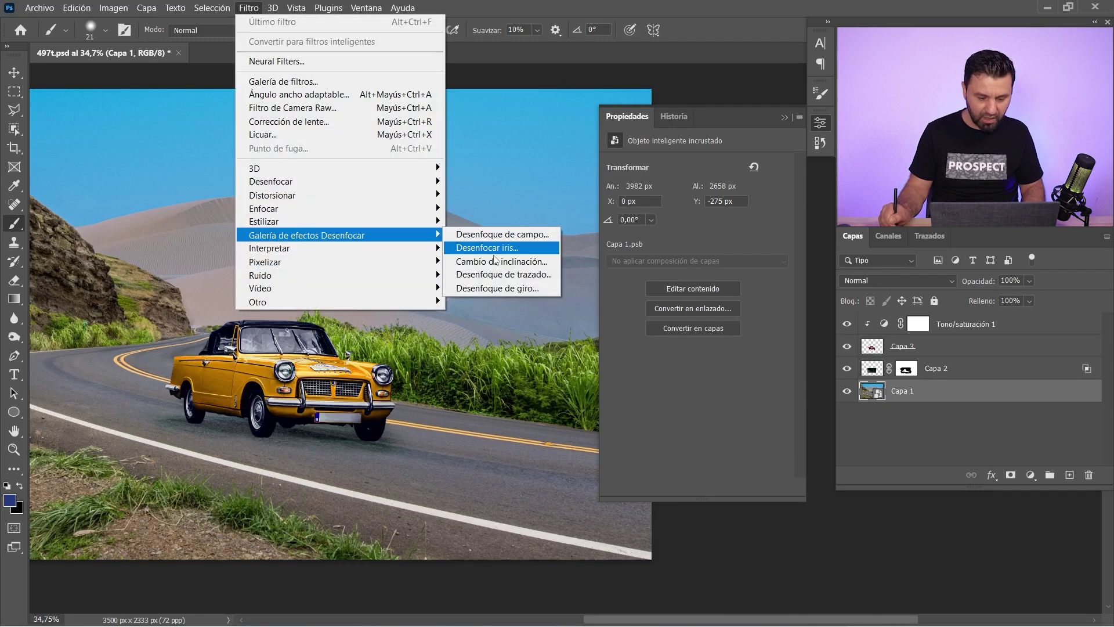
{"action": "left_click", "coordinate": [519, 262]}
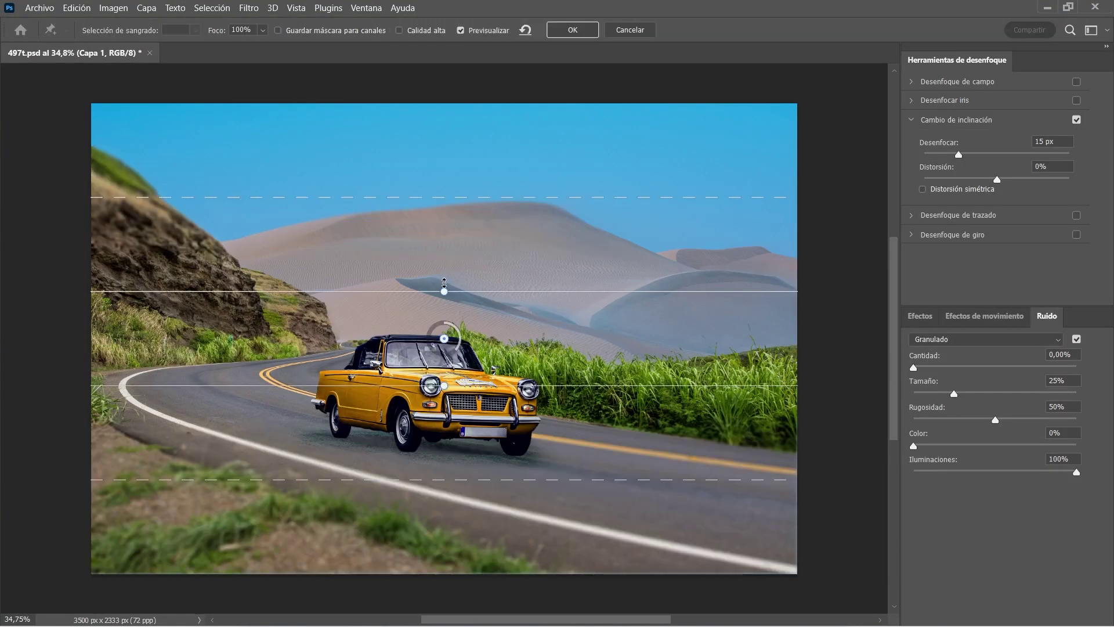
Step: Move the tilt-shift focus pin and sharp band down onto the car
{"action": "scroll", "coordinate": [399, 427], "scroll_direction": "down", "scroll_amount": 1}
{"action": "scroll", "coordinate": [399, 428], "scroll_direction": "up", "scroll_amount": 2}
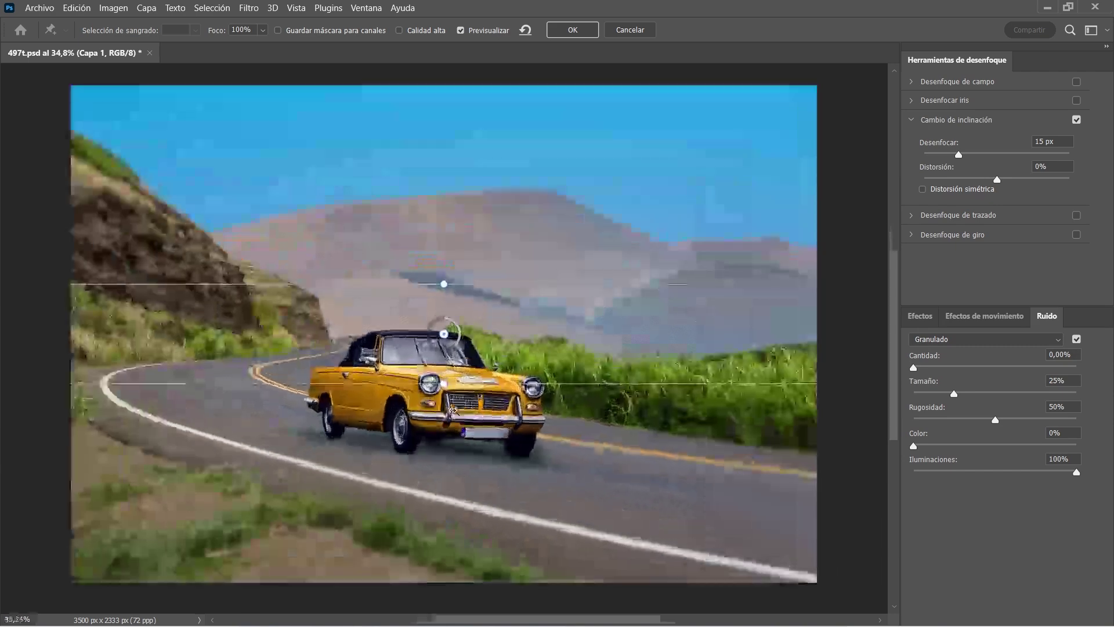
{"action": "scroll", "coordinate": [435, 377], "scroll_direction": "up", "scroll_amount": 2}
{"action": "scroll", "coordinate": [474, 329], "scroll_direction": "up", "scroll_amount": 1}
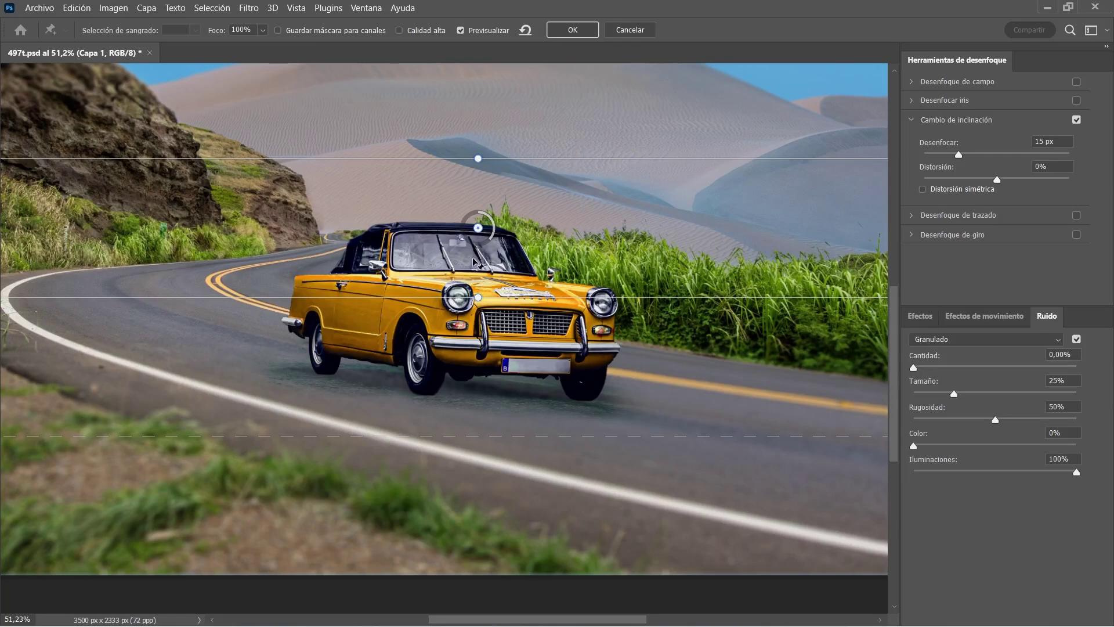
{"action": "left_click_drag", "start_coordinate": [478, 228], "coordinate": [464, 324]}
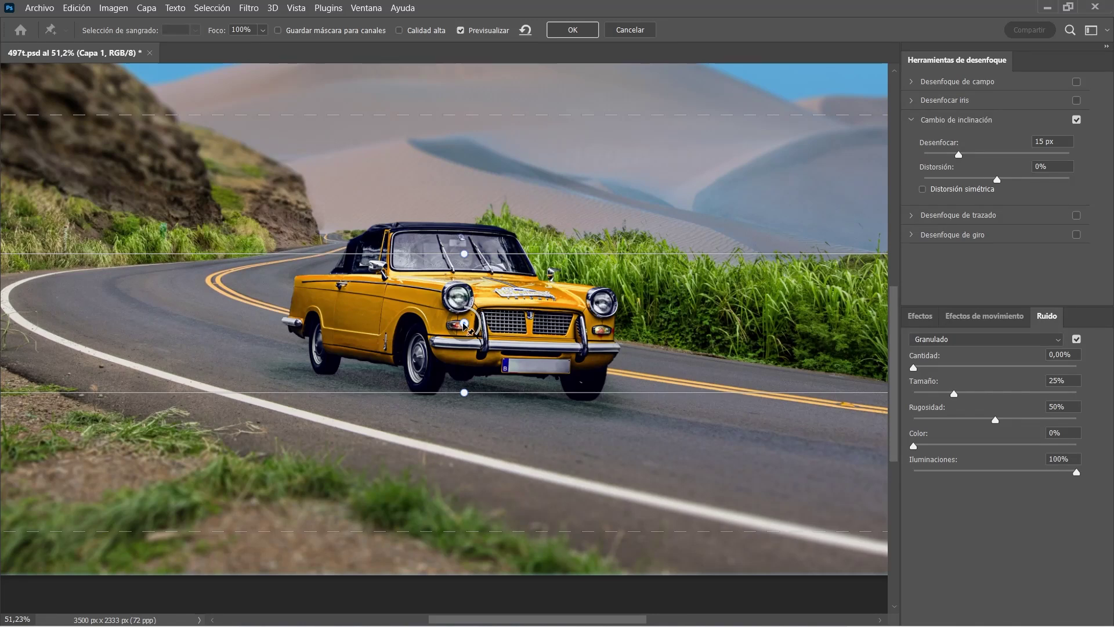
{"action": "left_click_drag", "start_coordinate": [464, 324], "coordinate": [461, 363]}
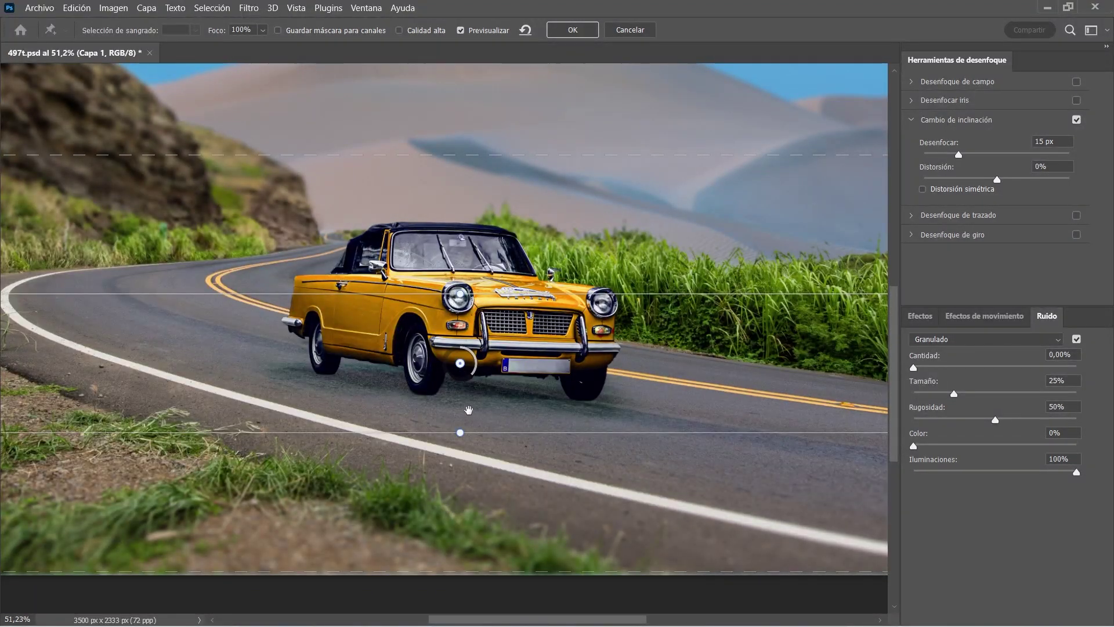
Step: Lower the upper blur transition toward the car and set grain noise to 28%
{"action": "scroll", "coordinate": [469, 410], "scroll_direction": "down", "scroll_amount": 3}
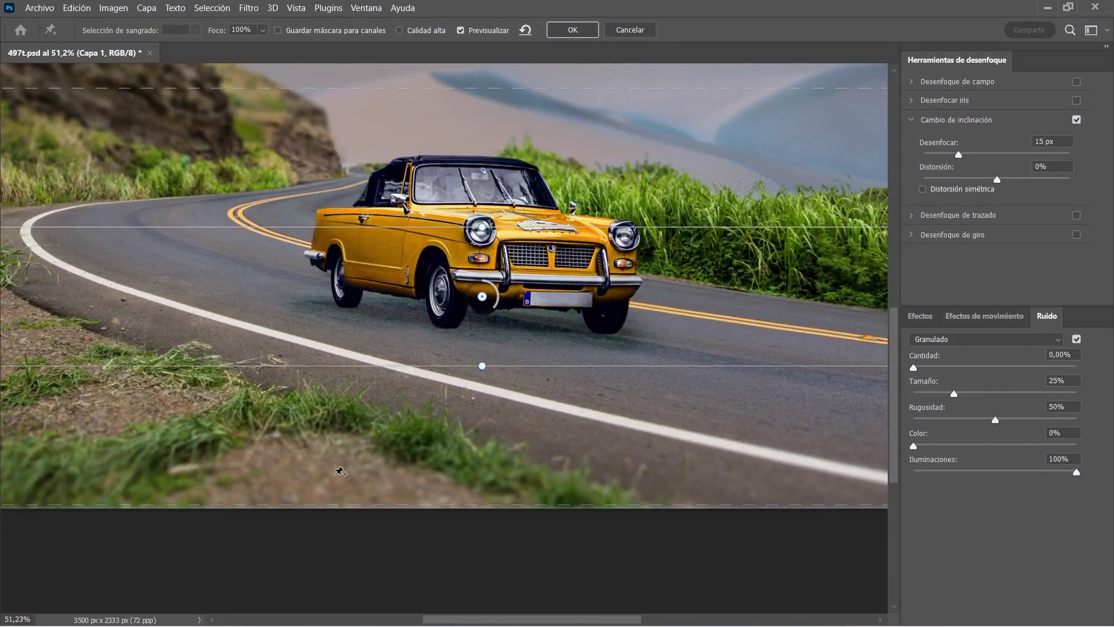
{"action": "left_click_drag", "start_coordinate": [532, 200], "coordinate": [474, 284]}
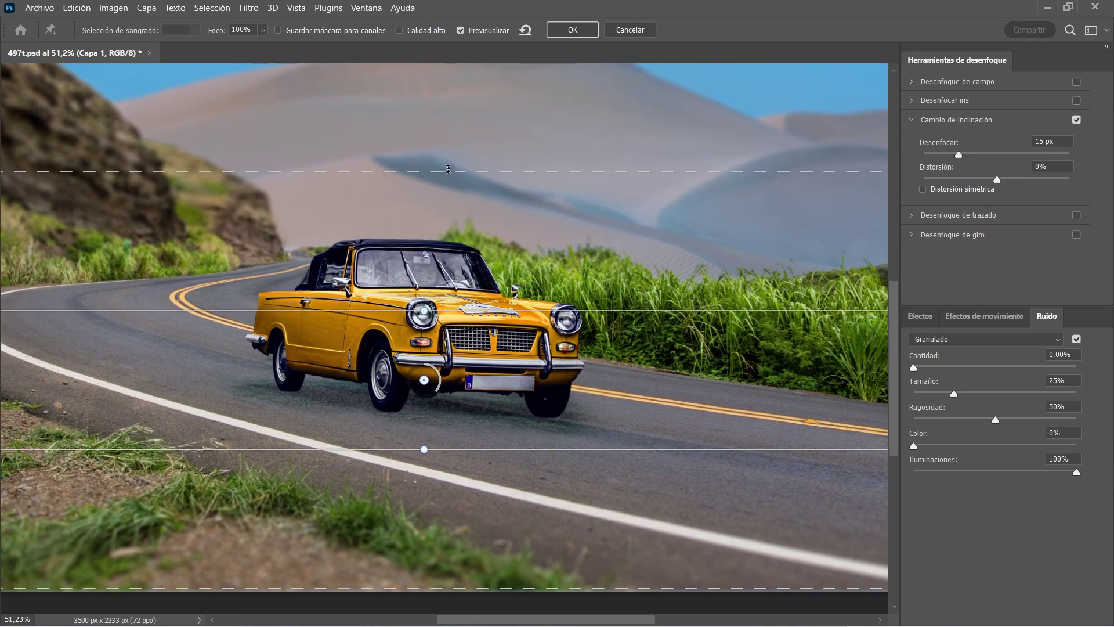
{"action": "left_click_drag", "start_coordinate": [448, 169], "coordinate": [444, 206]}
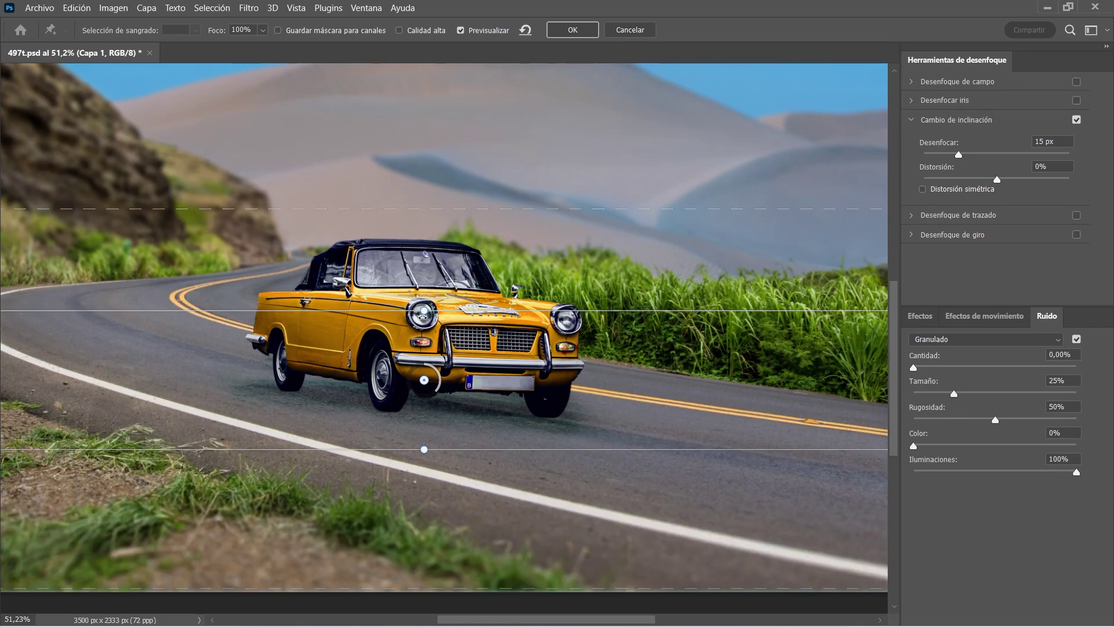
{"action": "left_click_drag", "start_coordinate": [424, 311], "coordinate": [424, 342]}
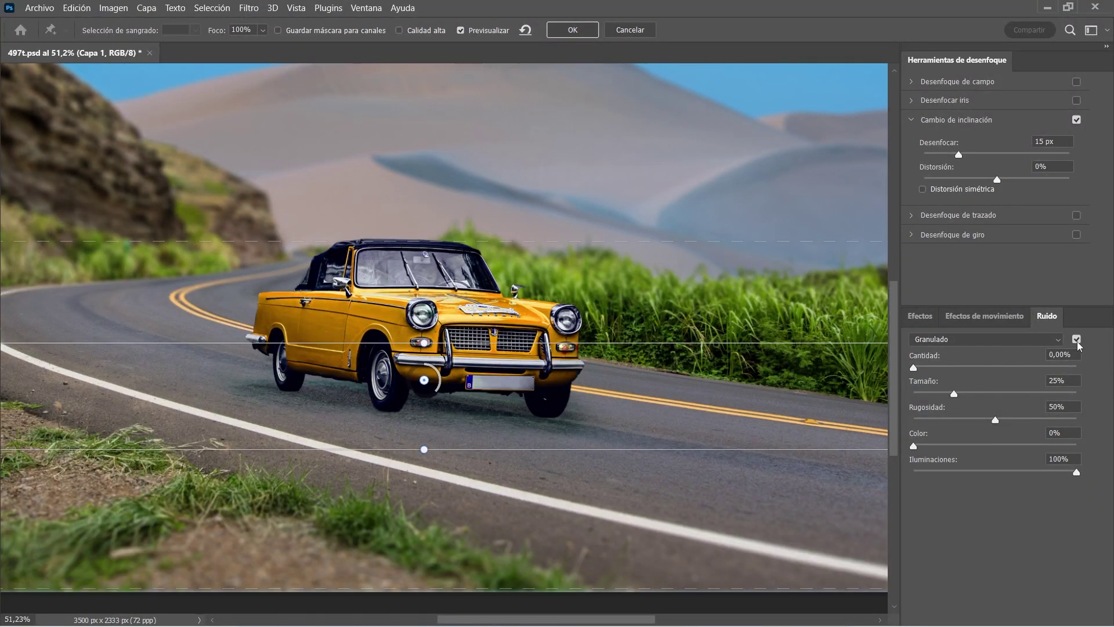
{"action": "left_click_drag", "start_coordinate": [958, 366], "coordinate": [963, 367]}
Step: Commit the tilt-shift blur and add a Levels (Niveles) adjustment layer on top
{"action": "left_click", "coordinate": [583, 32]}
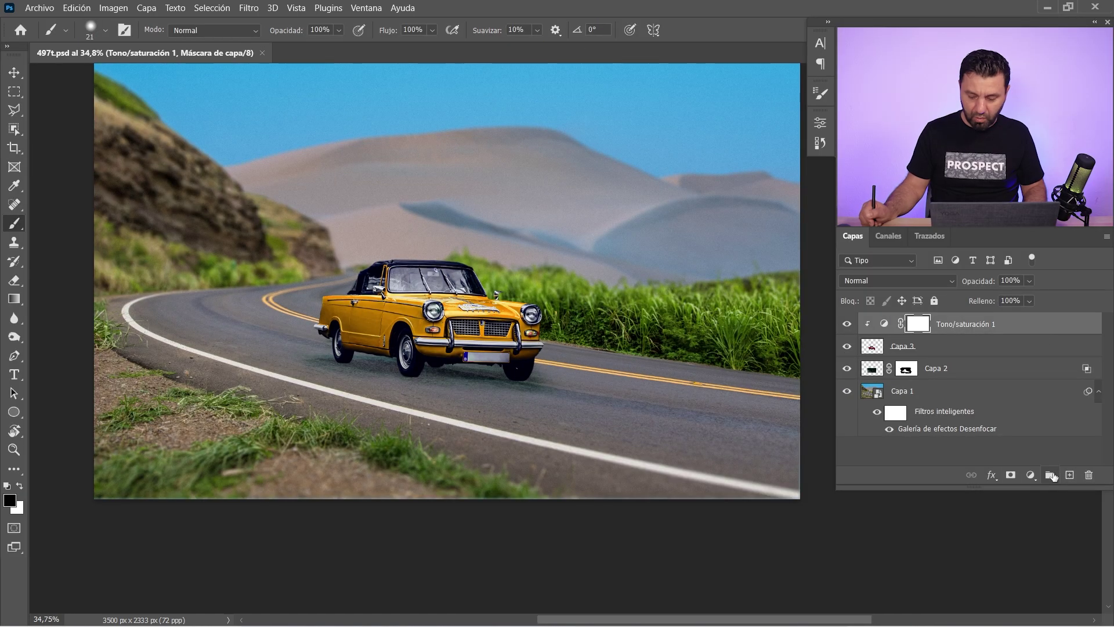
{"action": "left_click", "coordinate": [1031, 474]}
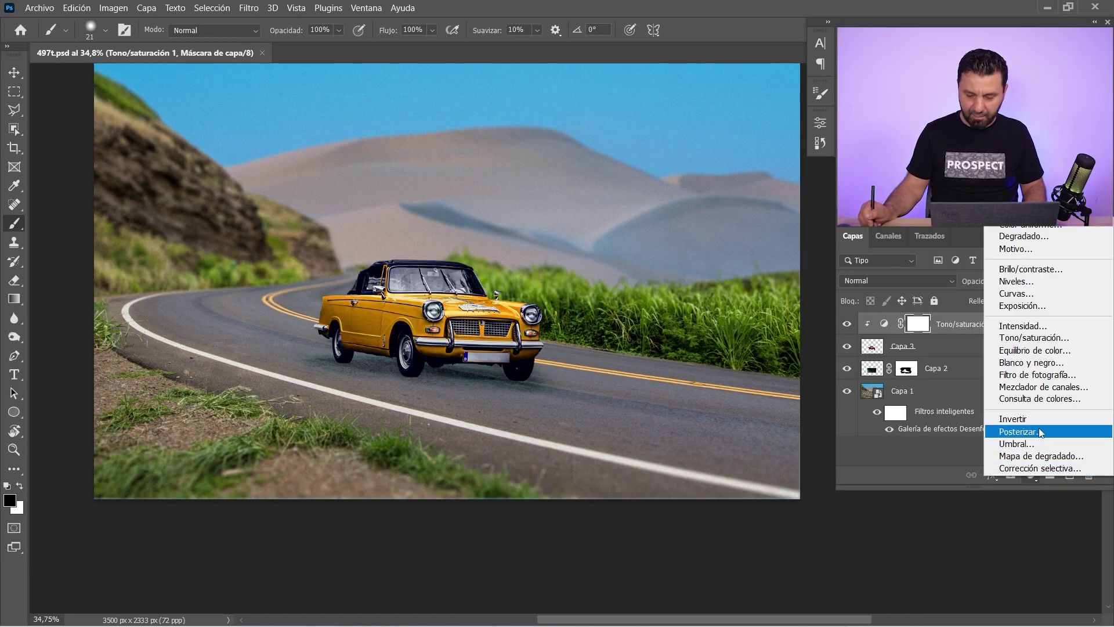
{"action": "left_click", "coordinate": [1017, 282]}
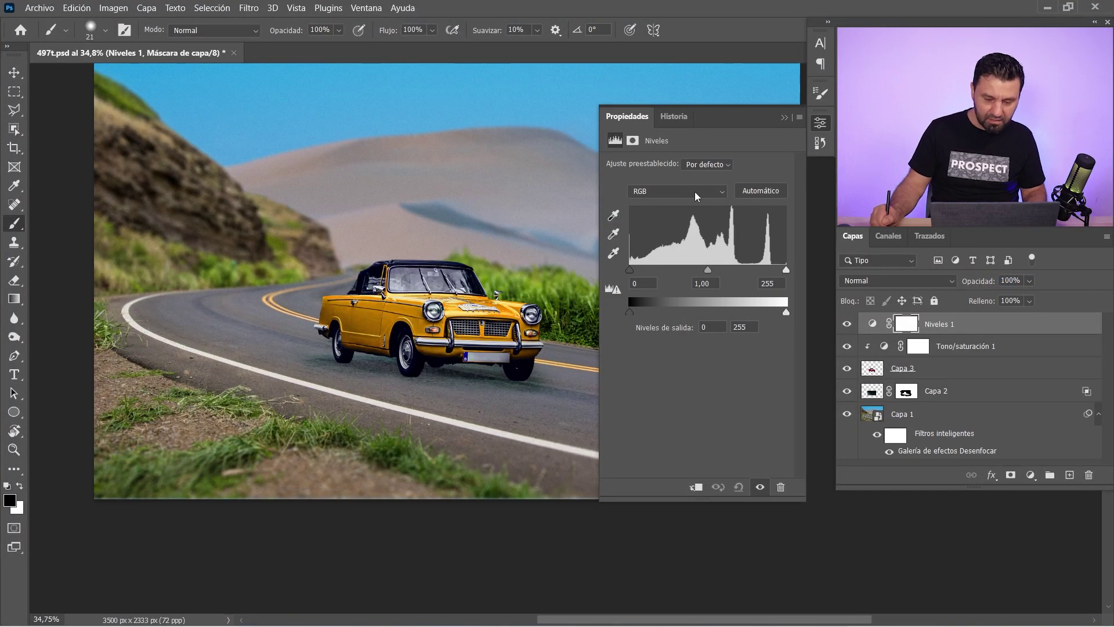
Step: In Levels, set red white input to 235 and blue output black to 22
{"action": "left_click", "coordinate": [691, 192]}
{"action": "left_click", "coordinate": [660, 215]}
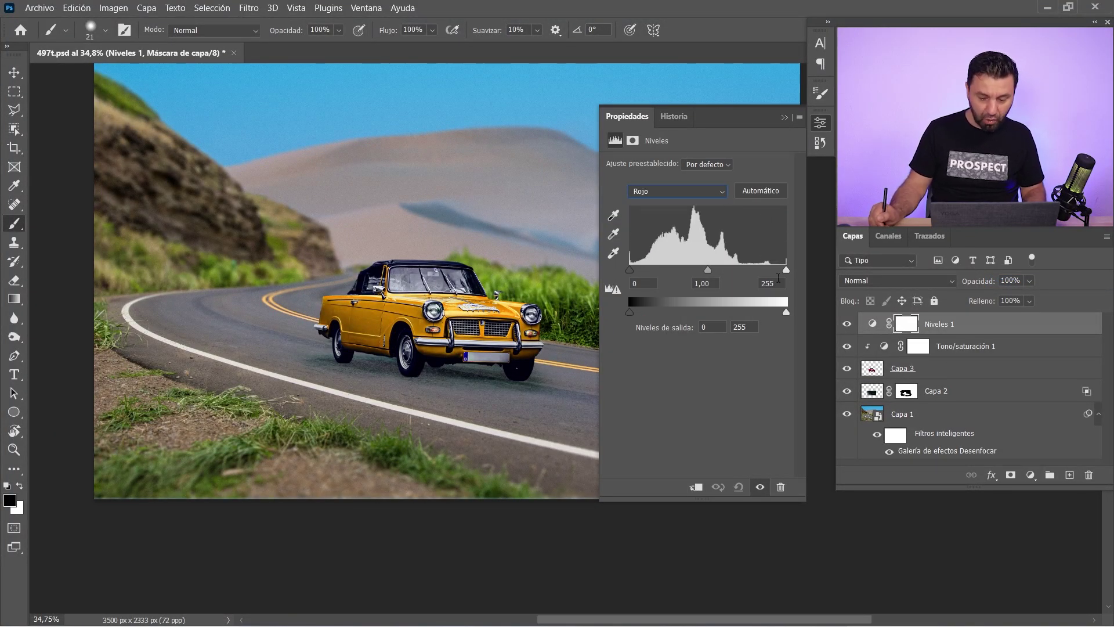
{"action": "mouse_move", "coordinate": [784, 273]}
{"action": "left_mouse_down"}
{"action": "mouse_move", "coordinate": [765, 270]}
{"action": "mouse_move", "coordinate": [780, 272]}
{"action": "left_mouse_up"}
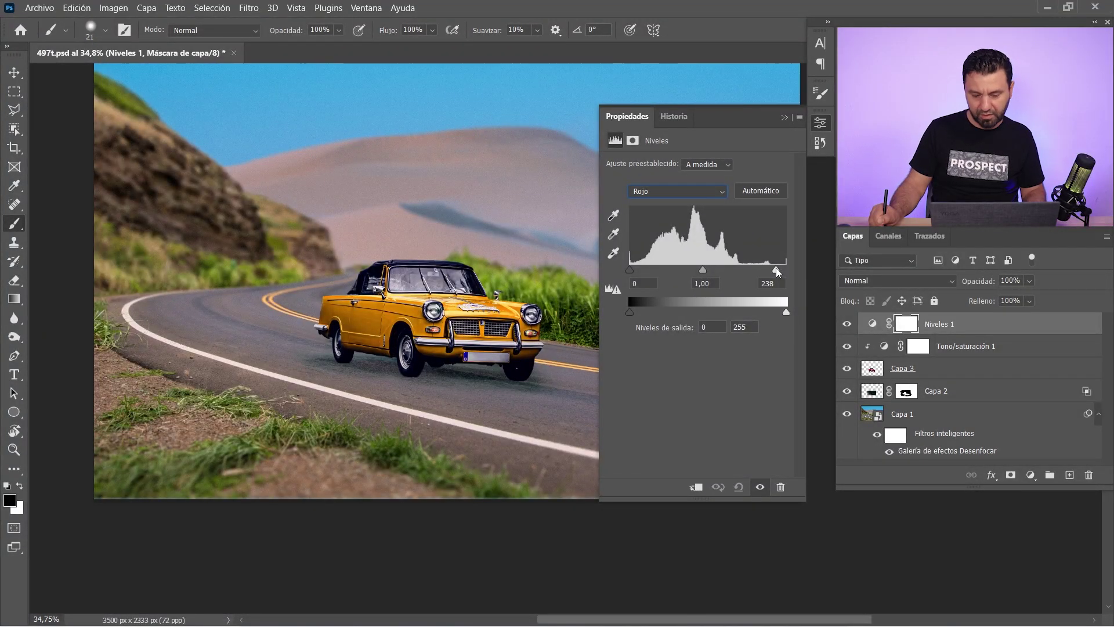
{"action": "left_click_drag", "start_coordinate": [776, 271], "coordinate": [774, 272]}
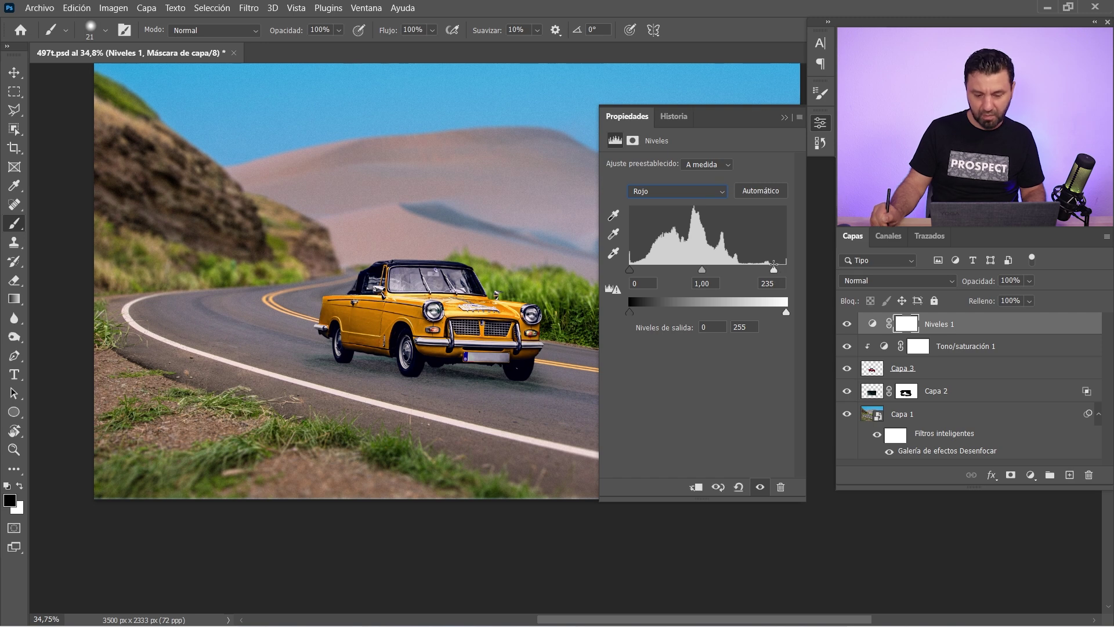
{"action": "left_click", "coordinate": [682, 192]}
{"action": "left_click", "coordinate": [658, 238]}
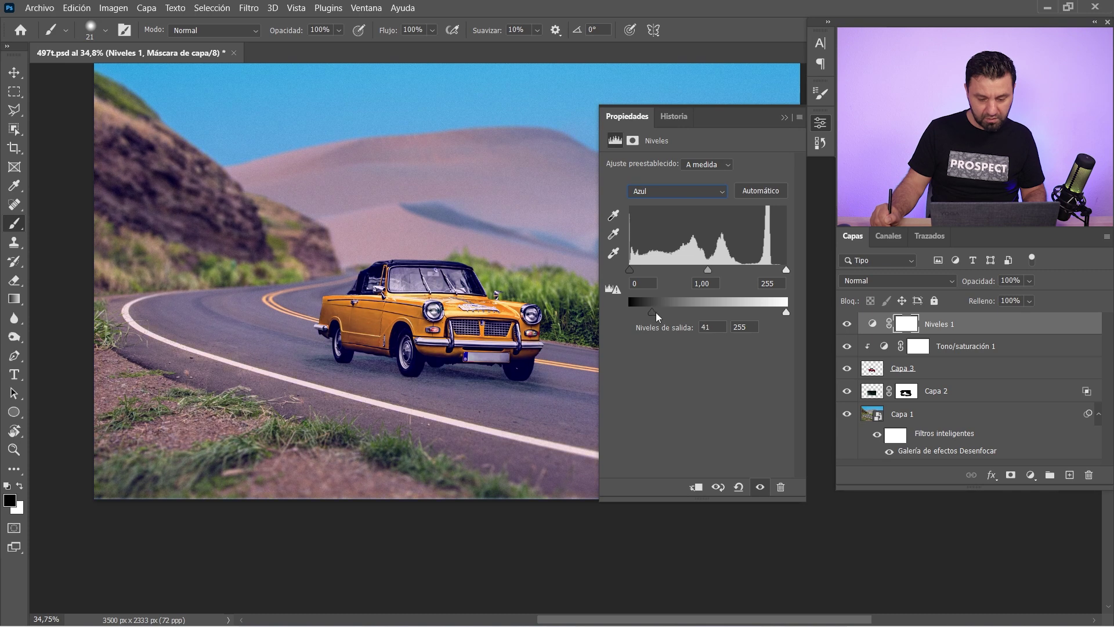
{"action": "left_click_drag", "start_coordinate": [639, 312], "coordinate": [643, 312]}
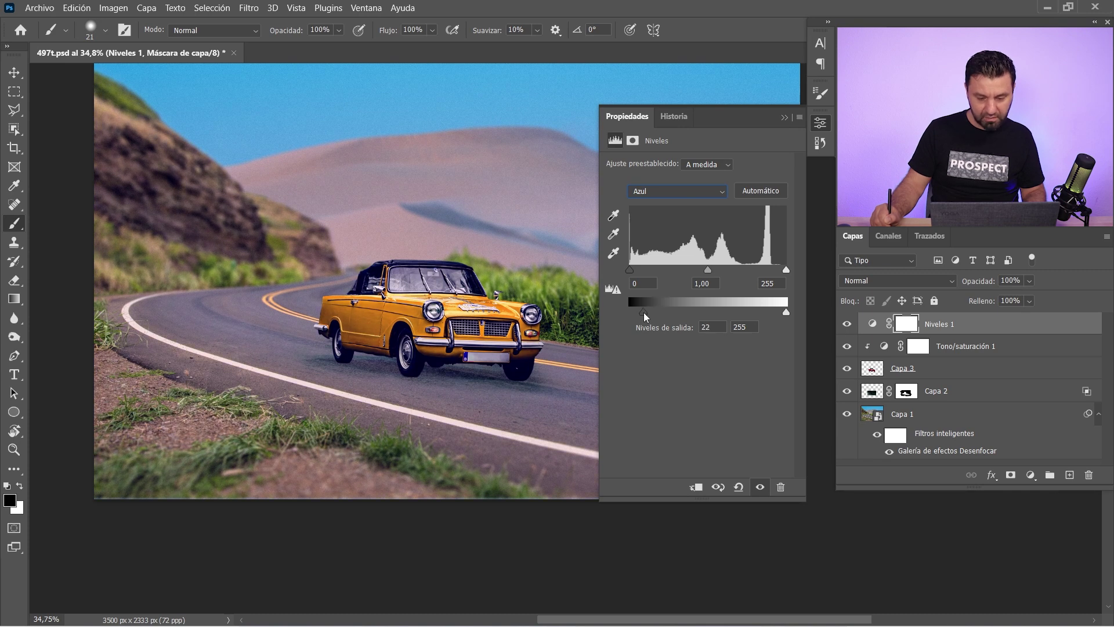
Step: Set the RGB channel black input to 22 and midtones to 1,05
{"action": "left_click", "coordinate": [677, 192]}
{"action": "left_click", "coordinate": [650, 200]}
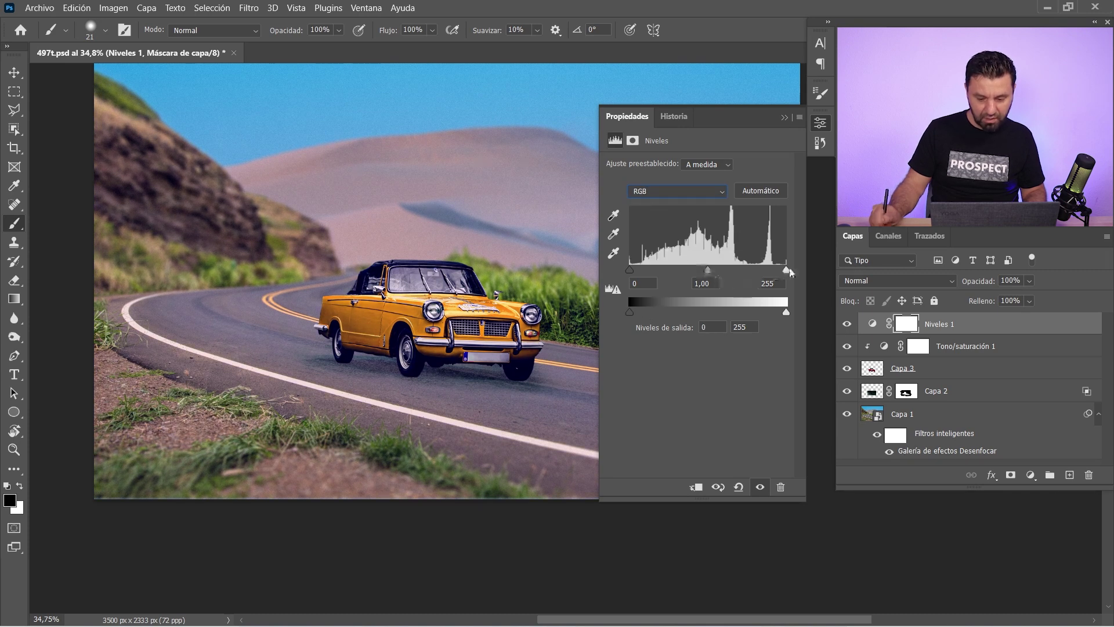
{"action": "mouse_move", "coordinate": [787, 271]}
{"action": "left_mouse_down"}
{"action": "mouse_move", "coordinate": [771, 271]}
{"action": "mouse_move", "coordinate": [787, 270]}
{"action": "left_mouse_up"}
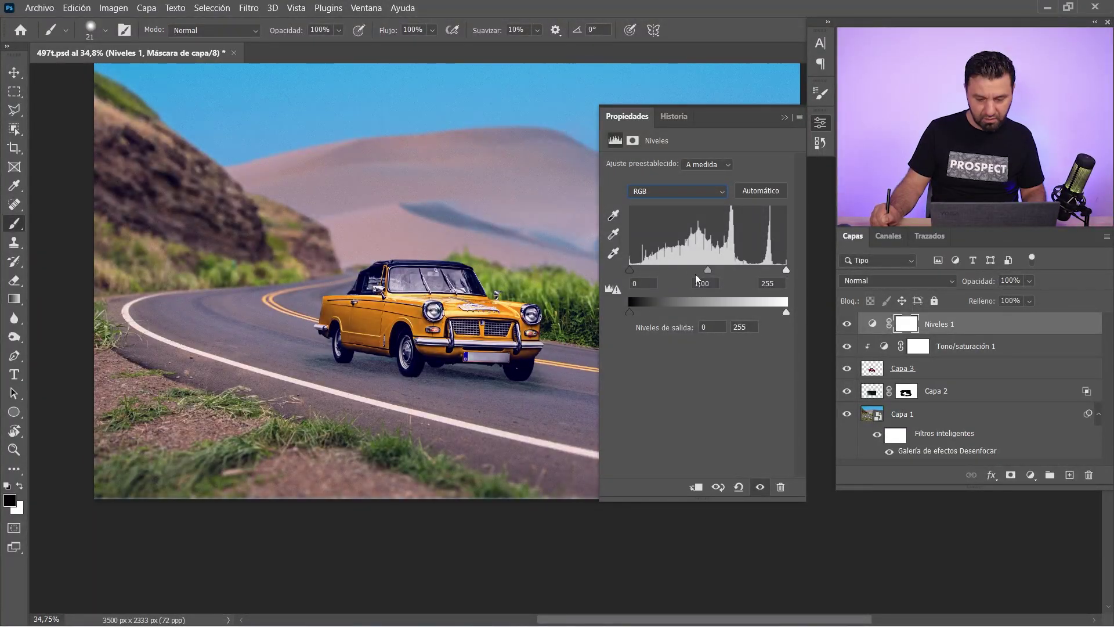
{"action": "left_click_drag", "start_coordinate": [631, 270], "coordinate": [643, 271]}
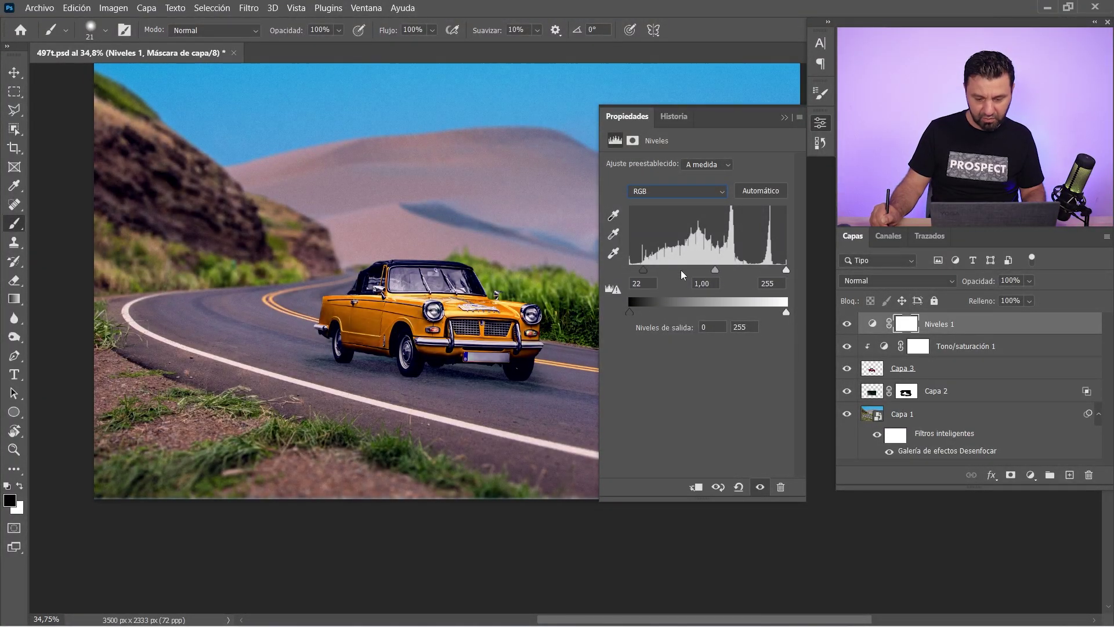
{"action": "left_click_drag", "start_coordinate": [720, 272], "coordinate": [713, 274]}
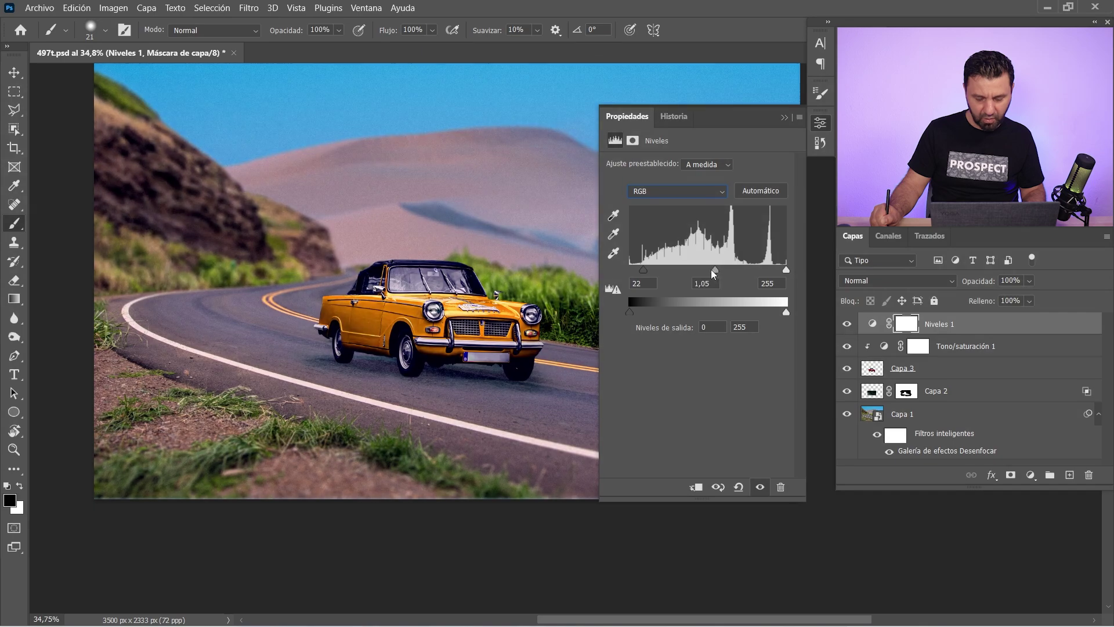